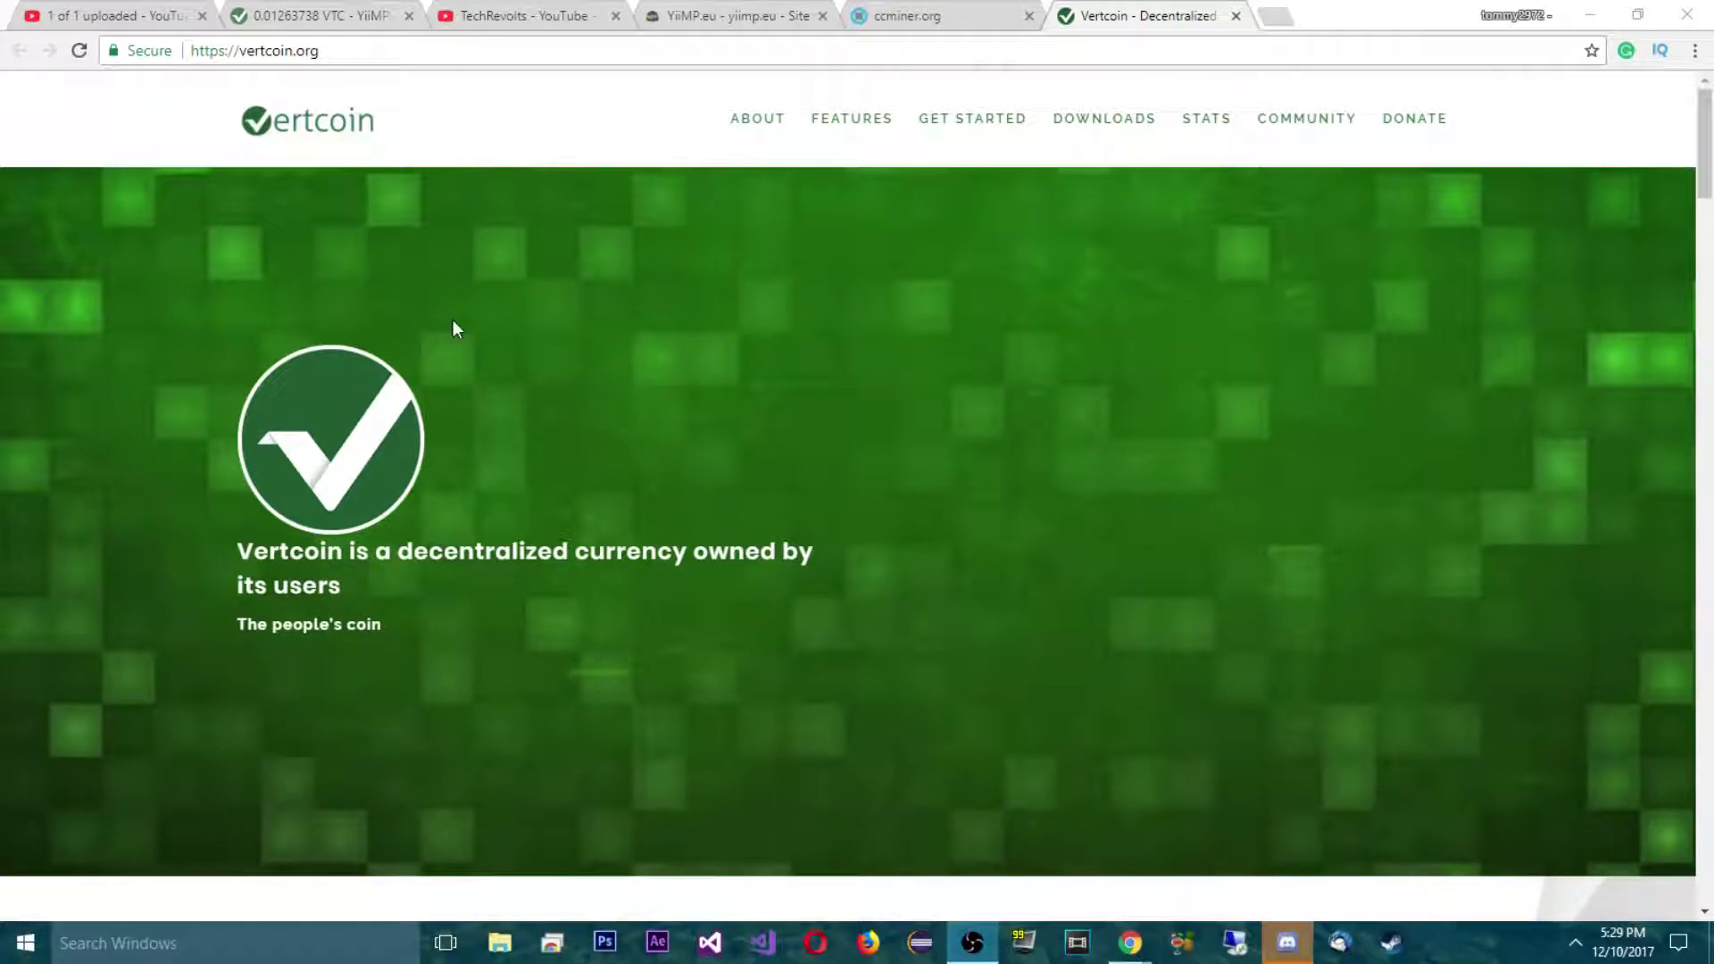
pyautogui.scroll(-5, 521, 446)
pyautogui.scroll(-3, 501, 455)
pyautogui.scroll(-3, 482, 464)
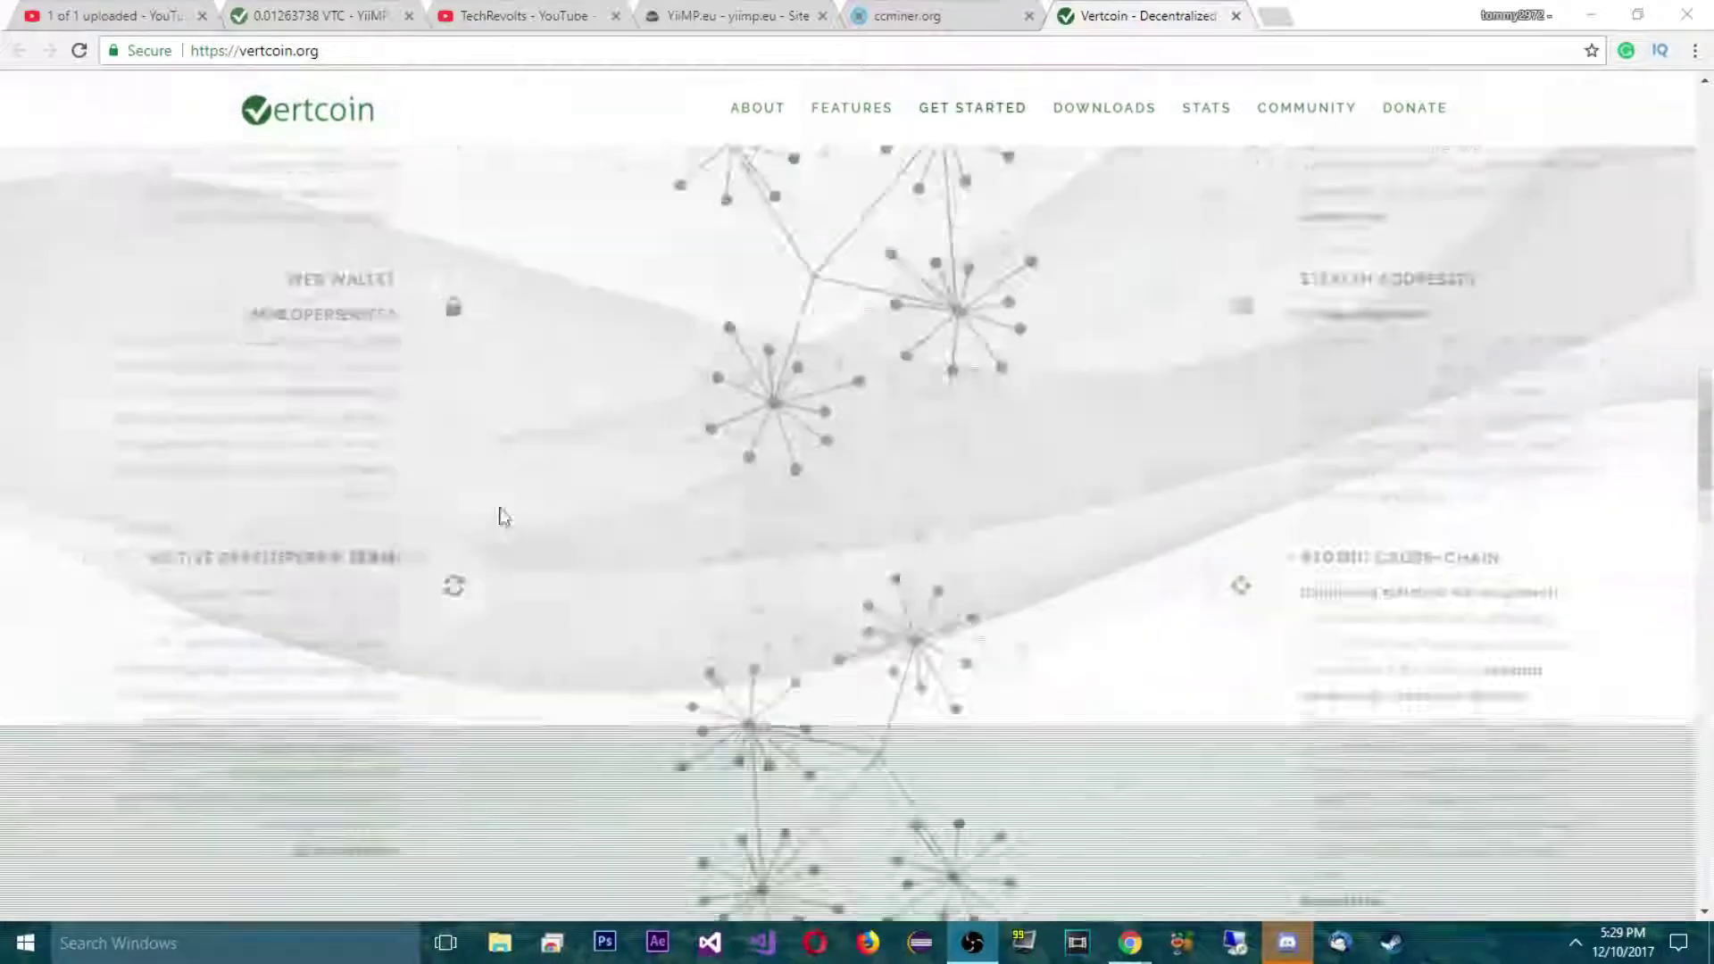
pyautogui.scroll(-5, 501, 518)
pyautogui.scroll(-3, 486, 516)
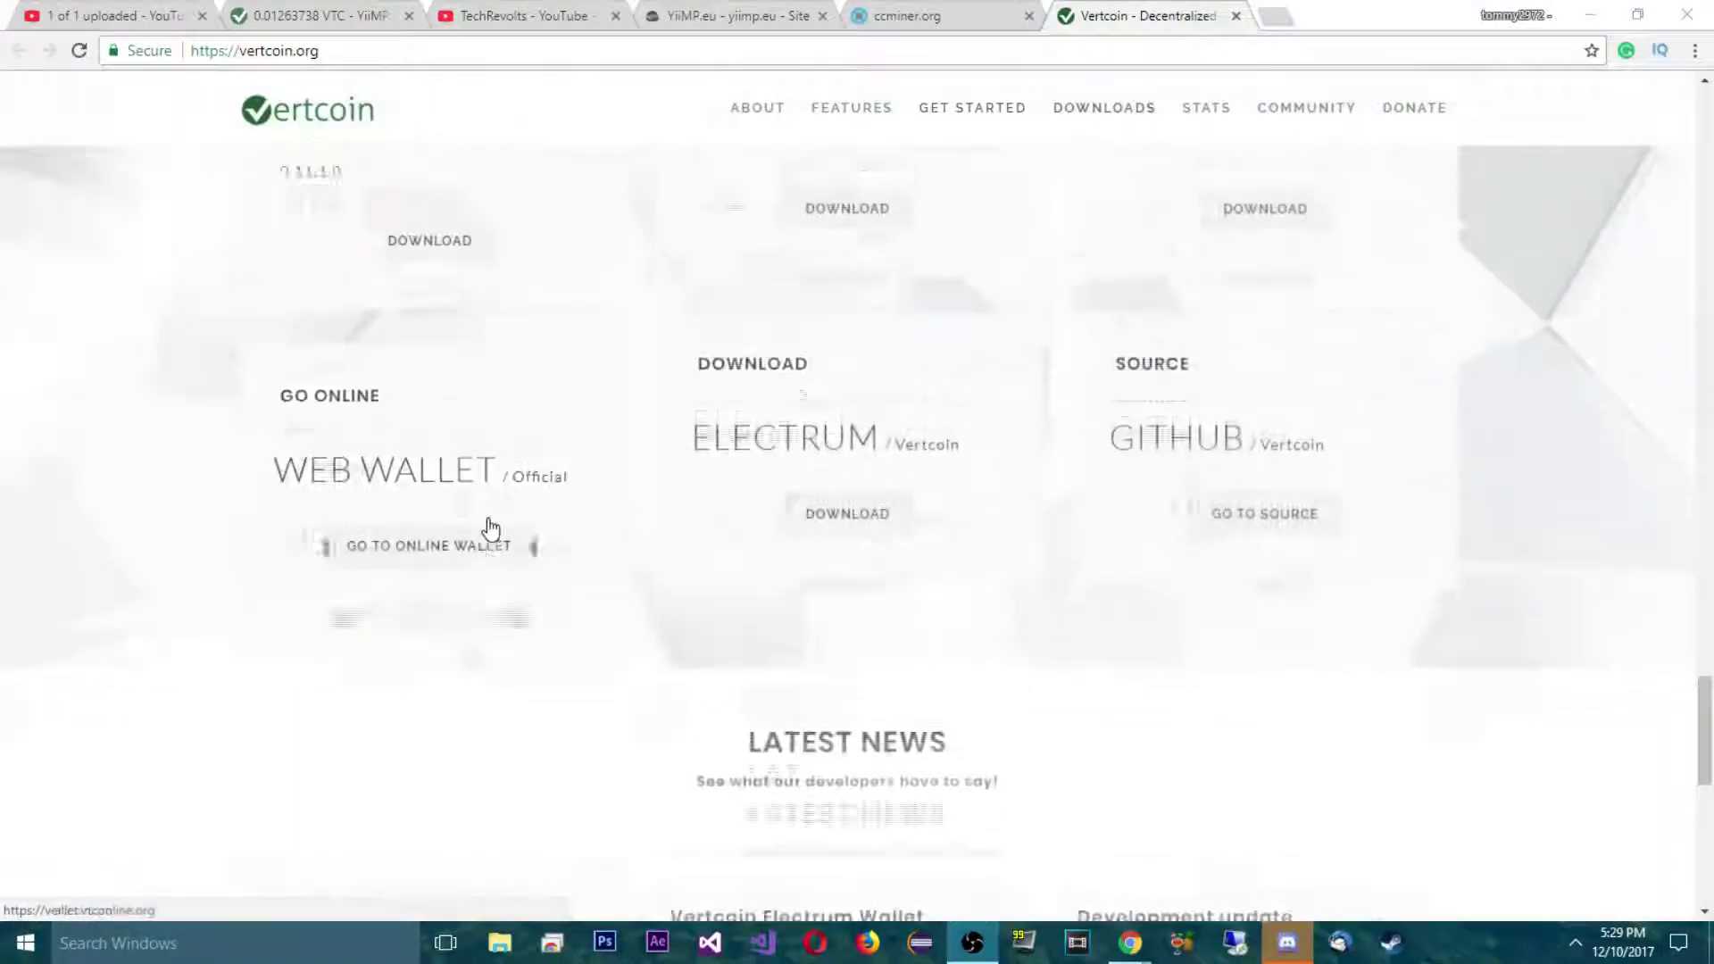
pyautogui.scroll(2, 489, 526)
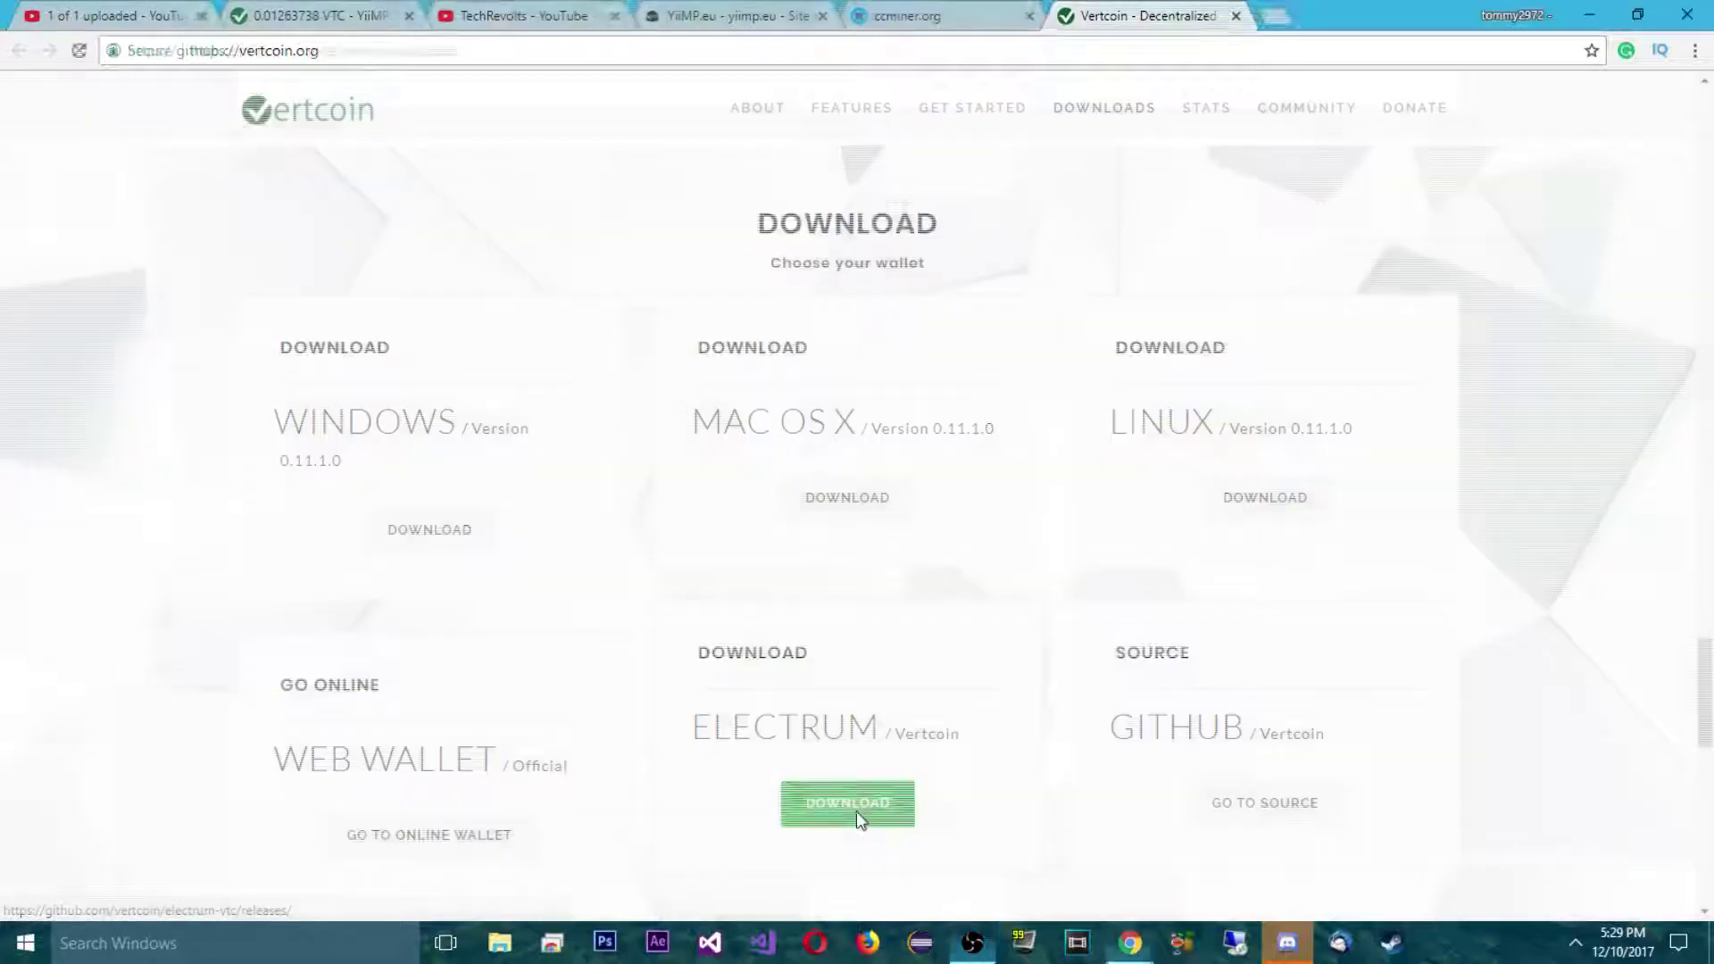
# Open the Electrum-VTC GitHub releases from vertcoin.org's Electrum Download button.
pyautogui.click(855, 812)
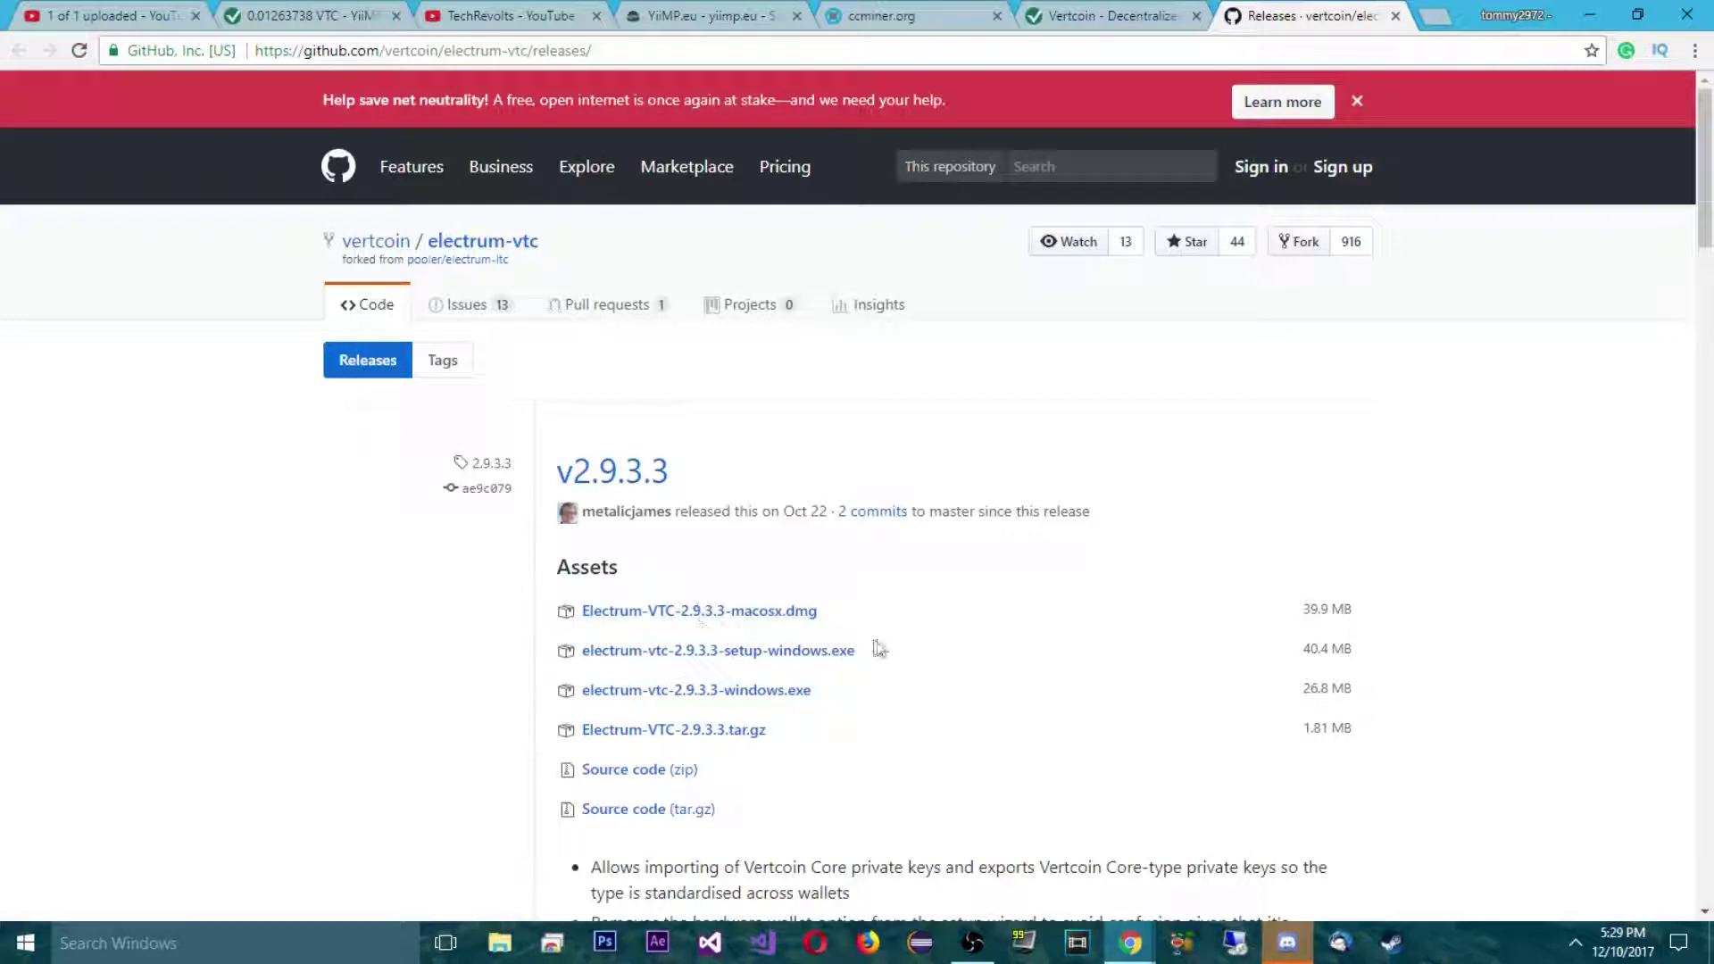
# Download electrum-vtc-2.9.3.3-setup-windows.exe from the release's Assets list.
pyautogui.click(744, 660)
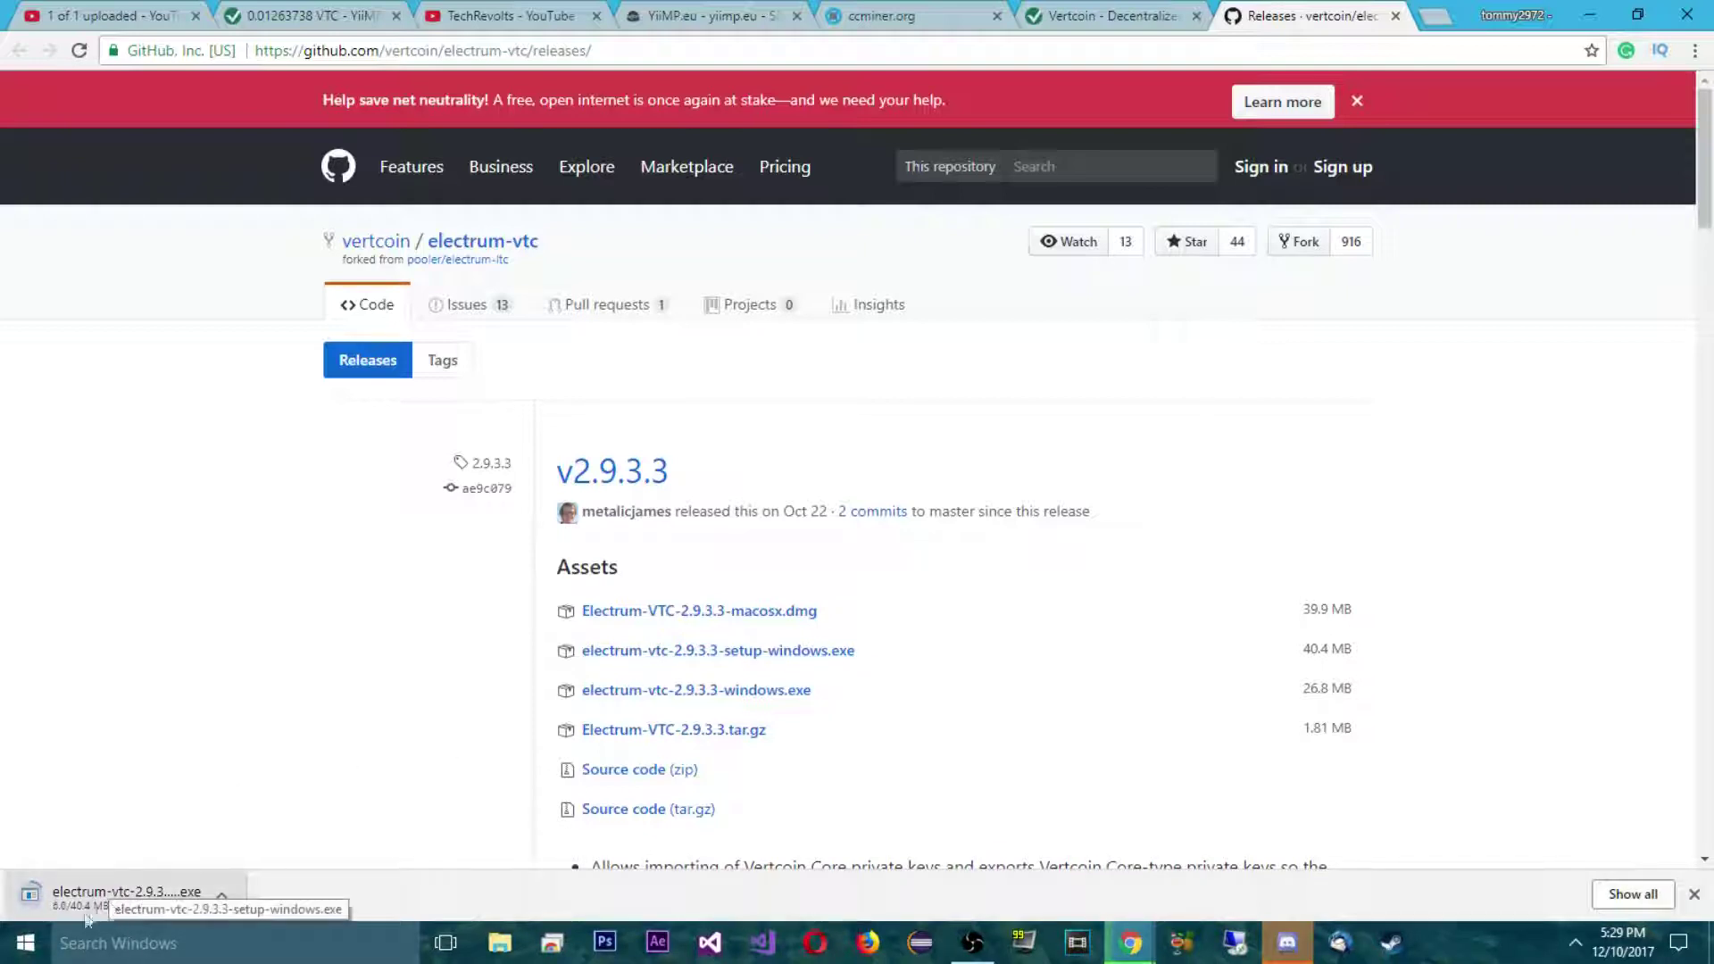
pyautogui.click(39, 946)
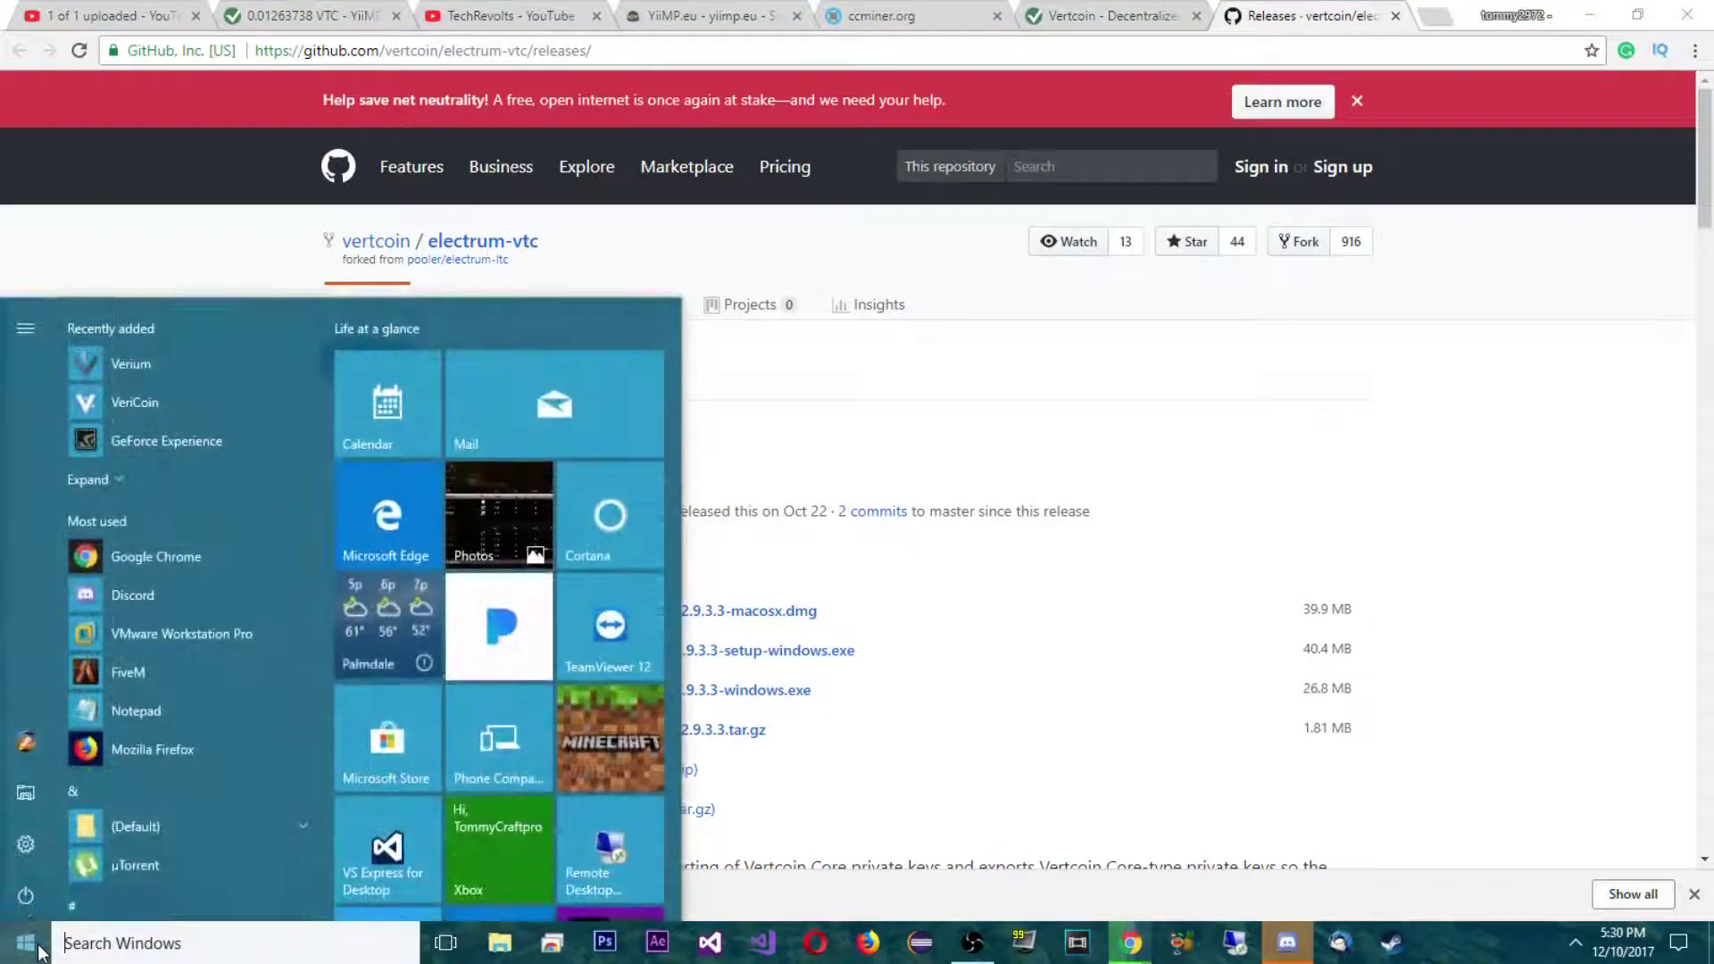
pyautogui.write('el')
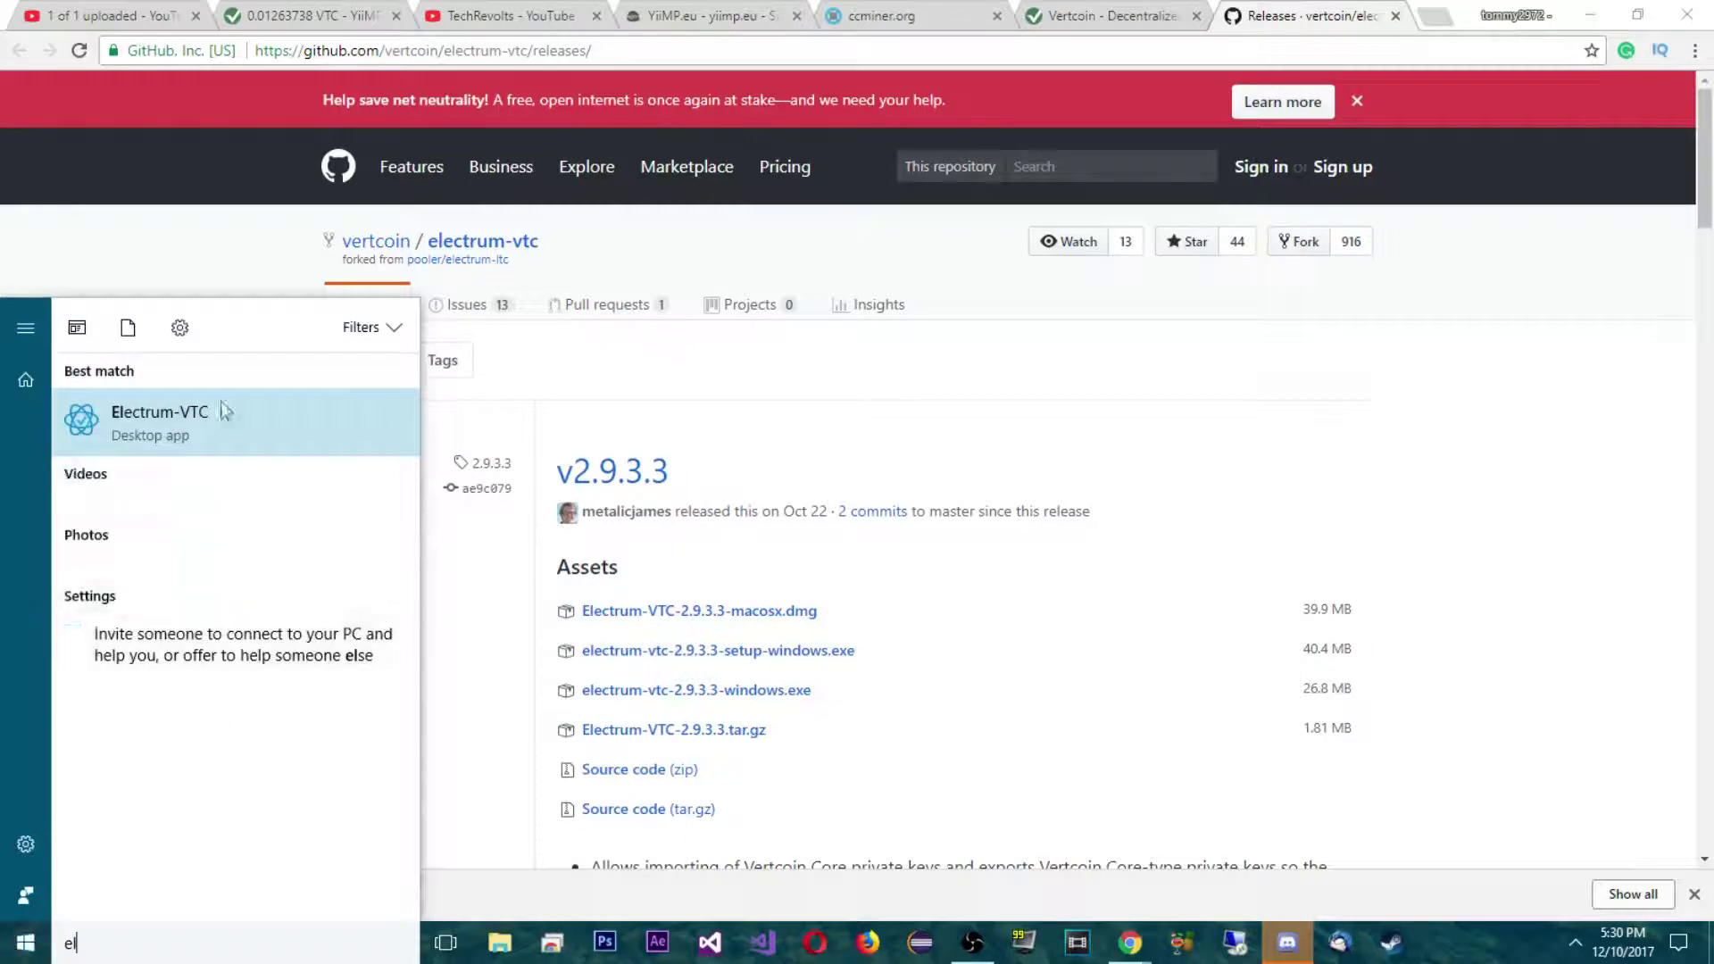
# Launch Electrum-VTC and unlock default_wallet with its password in the Install Wizard.
pyautogui.click(157, 437)
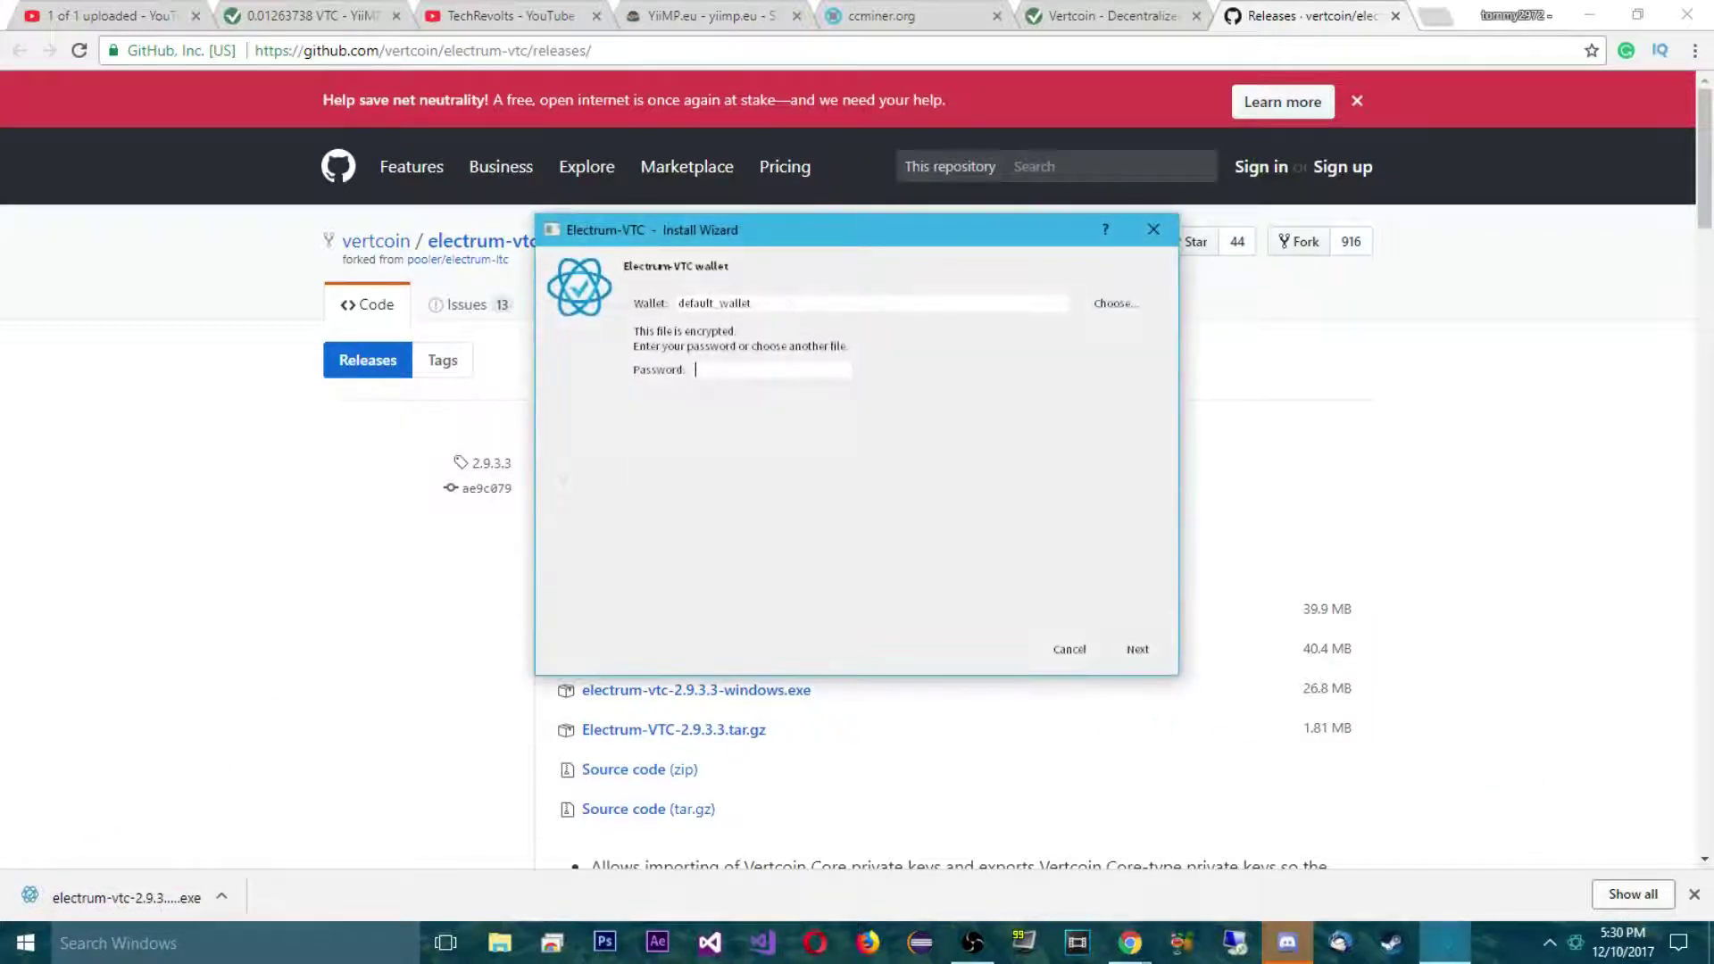
pyautogui.click(1197, 541)
pyautogui.click(1446, 946)
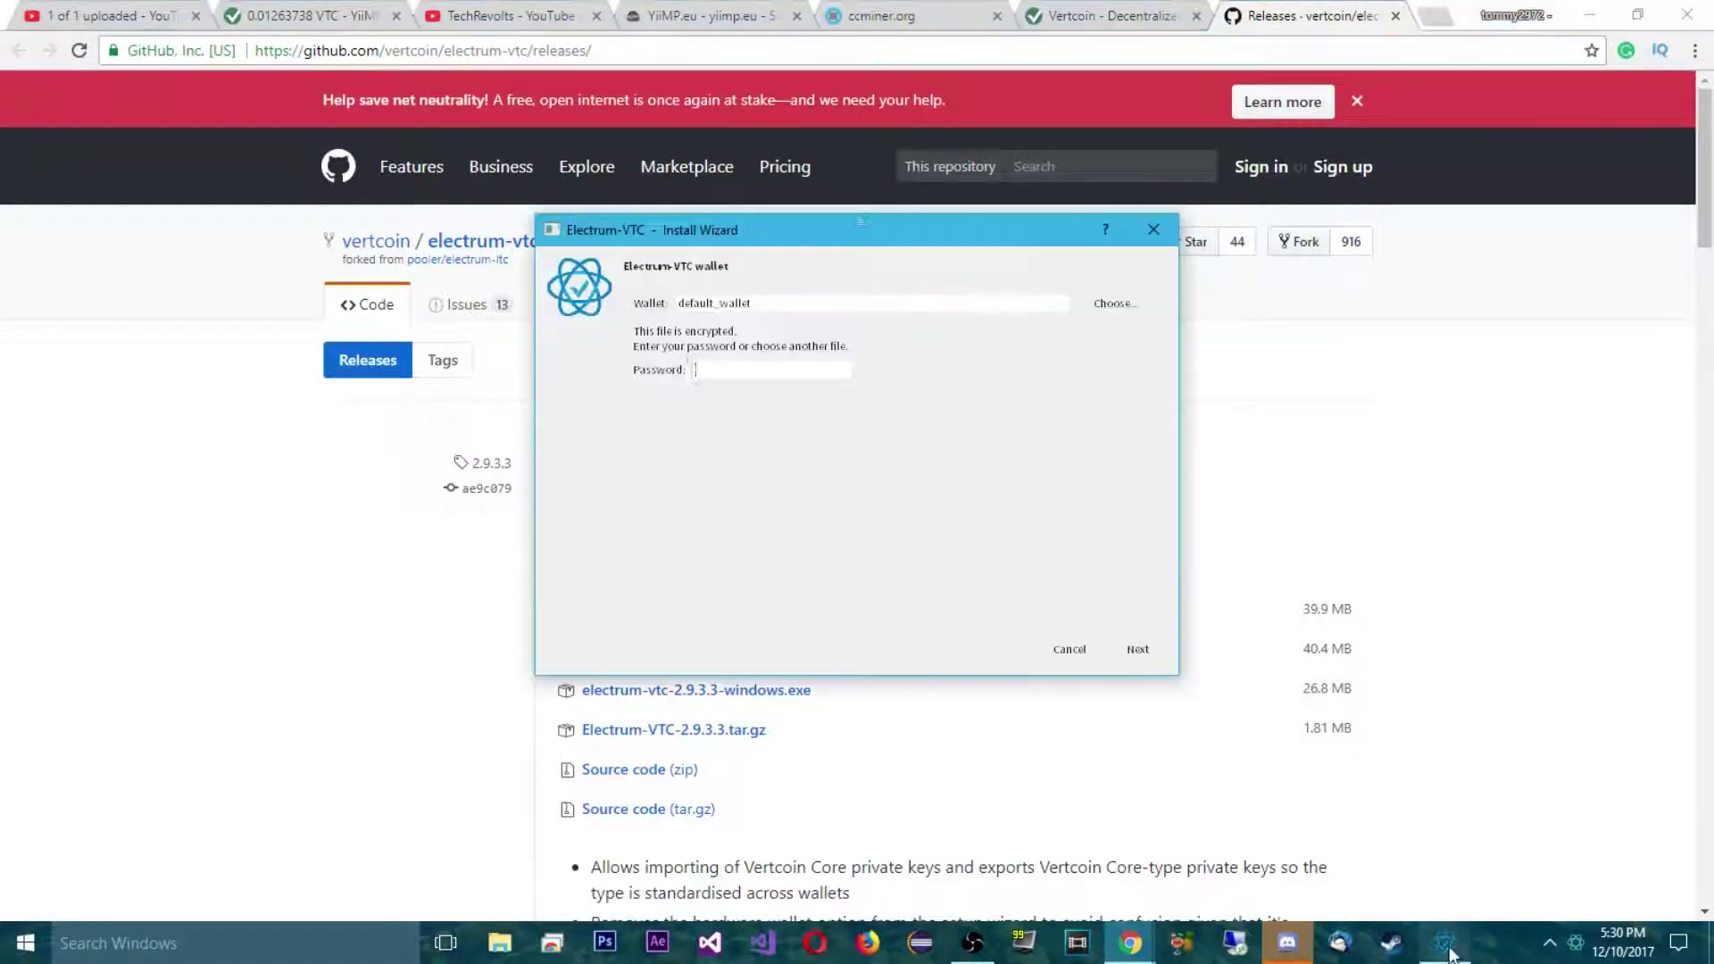
pyautogui.moveTo(768, 243); pyautogui.dragTo(705, 225)
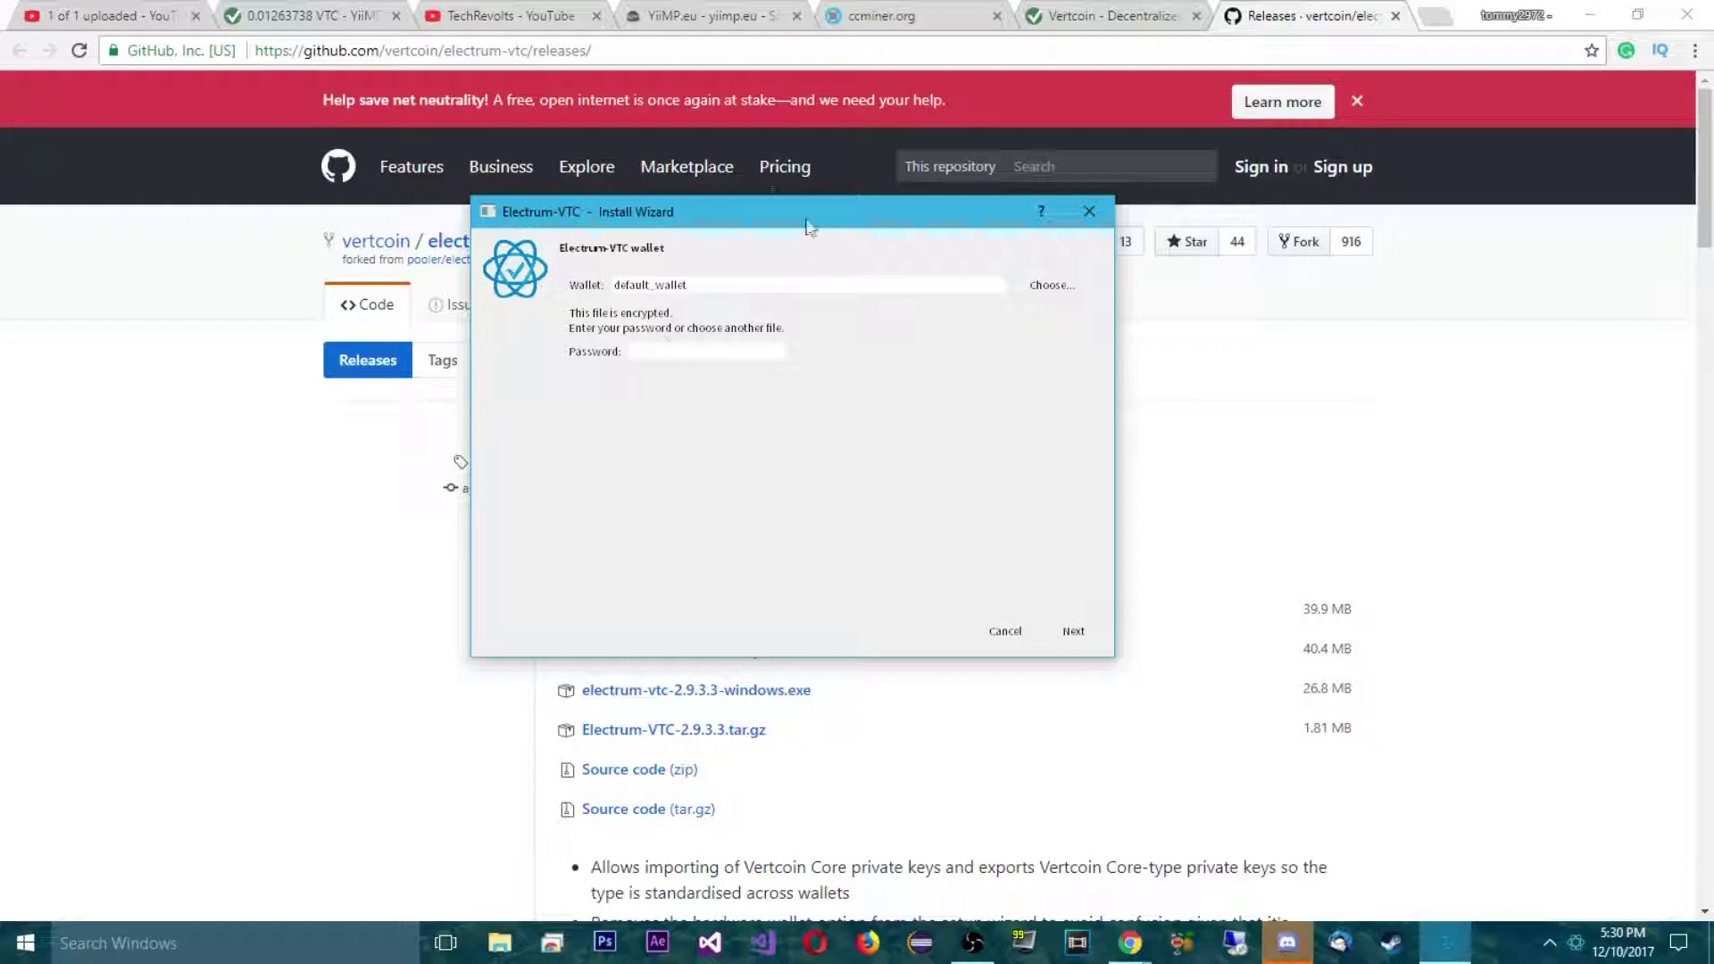
pyautogui.moveTo(776, 215); pyautogui.dragTo(801, 224)
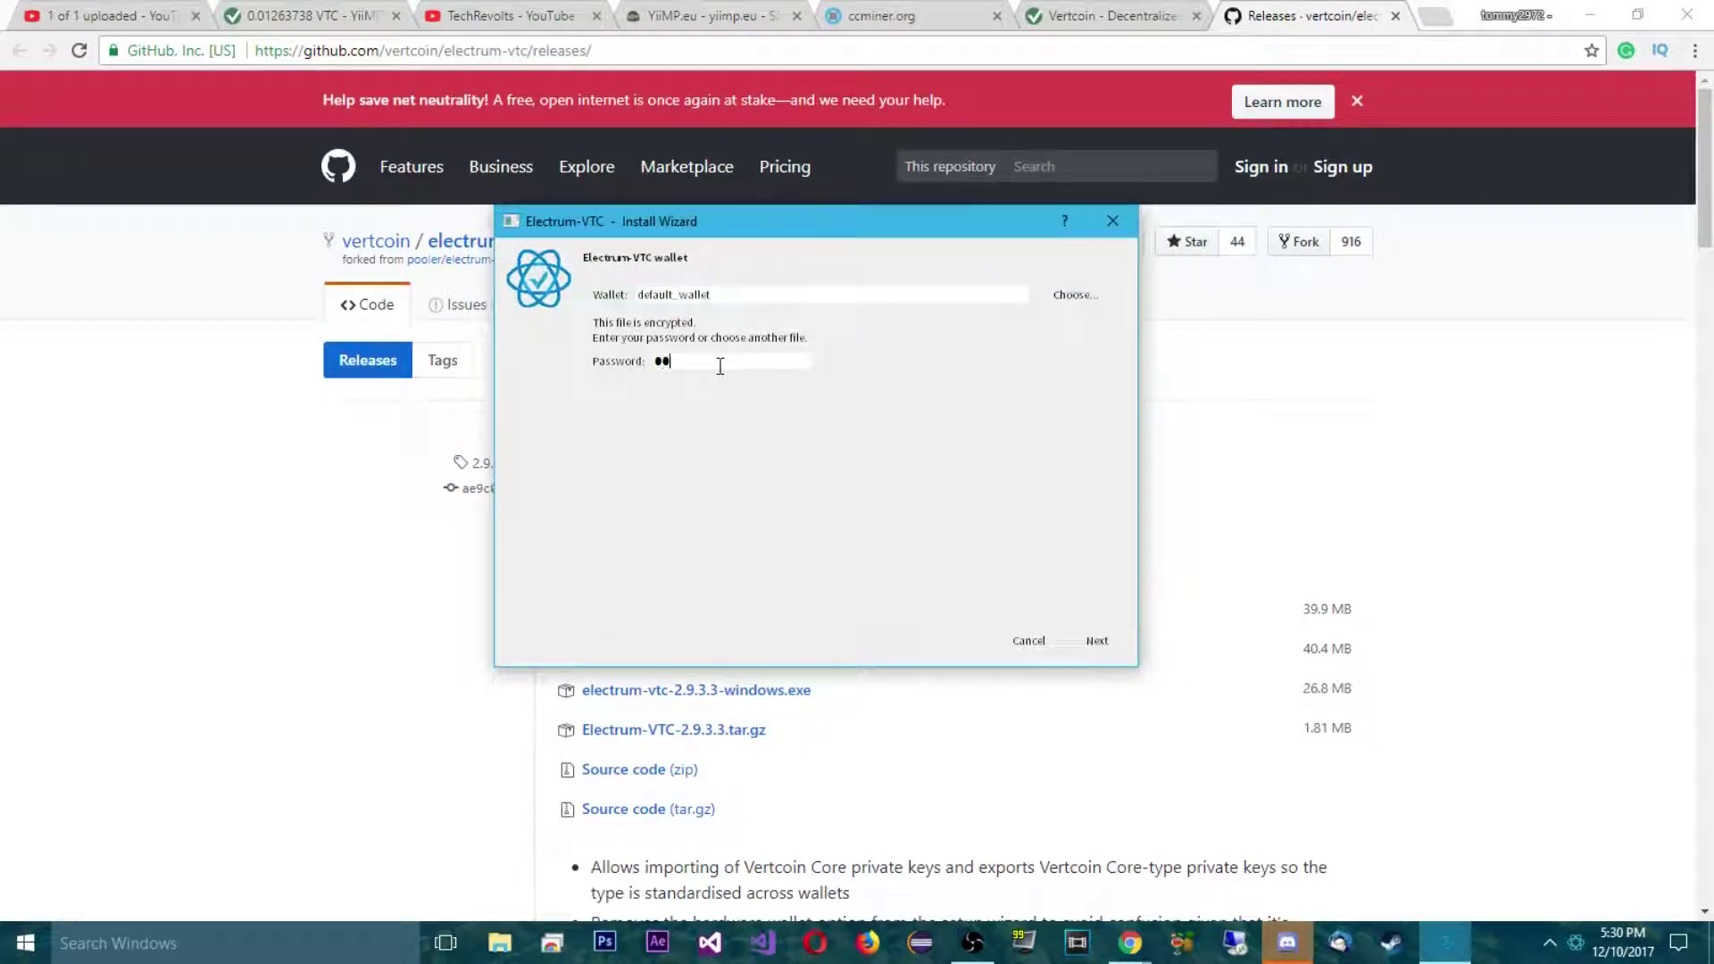
pyautogui.write('••')
pyautogui.press('Return')
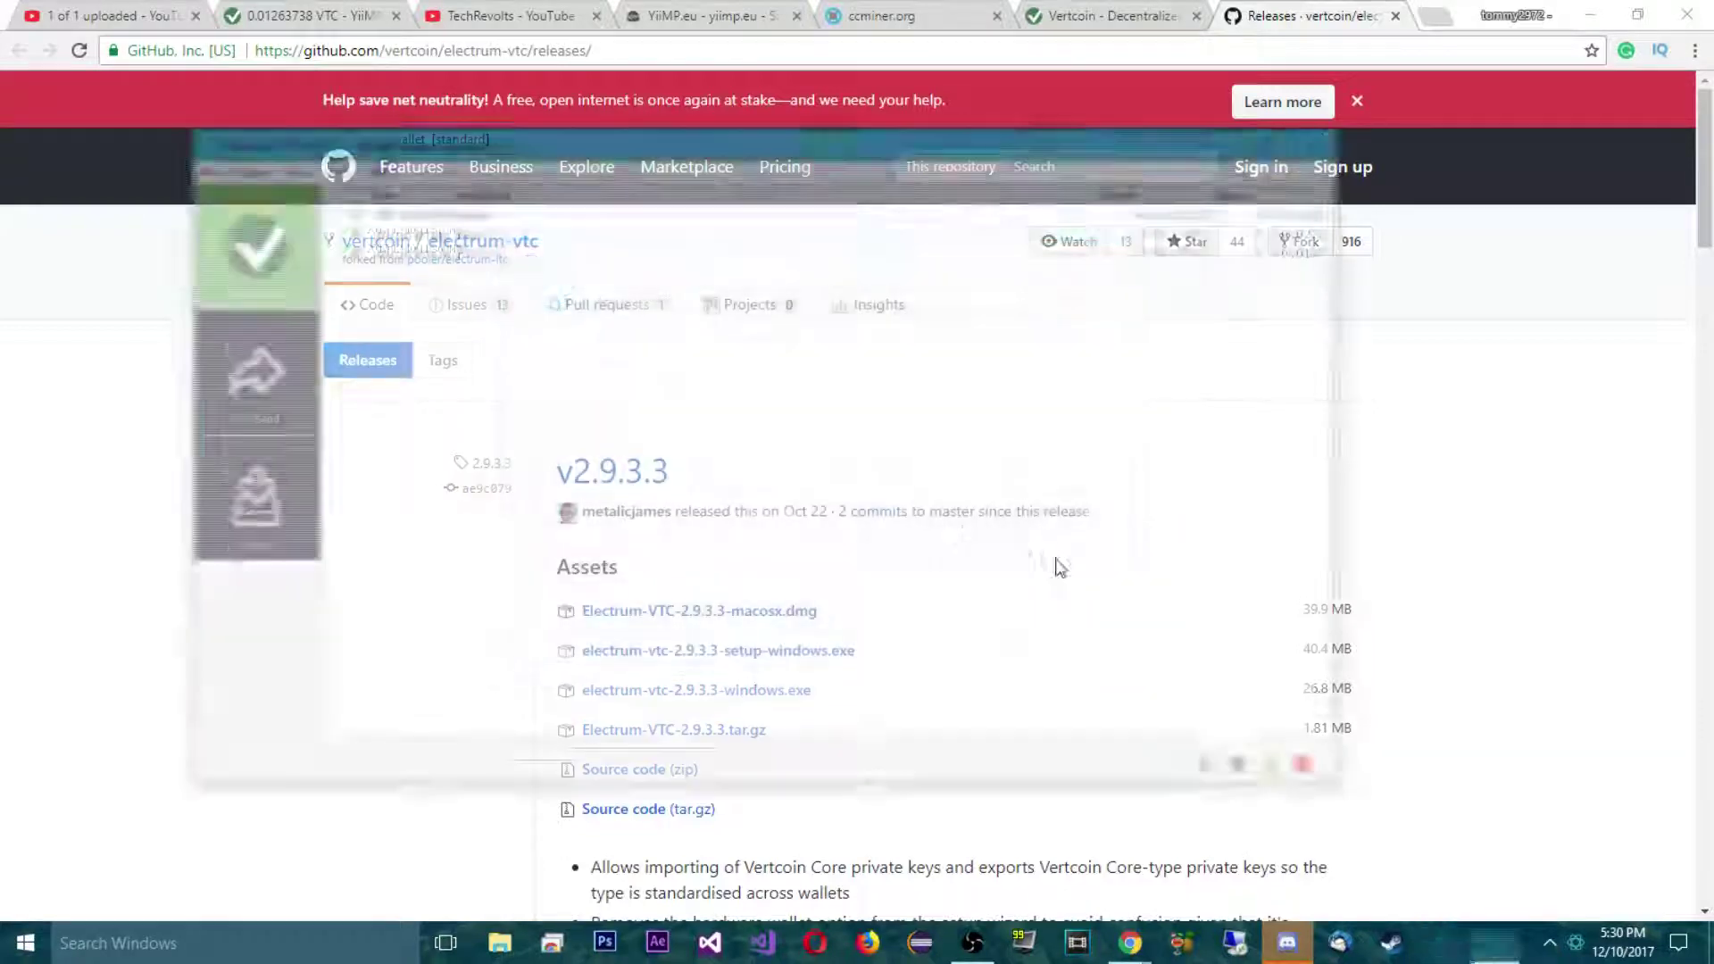
pyautogui.moveTo(561, 157); pyautogui.dragTo(563, 123)
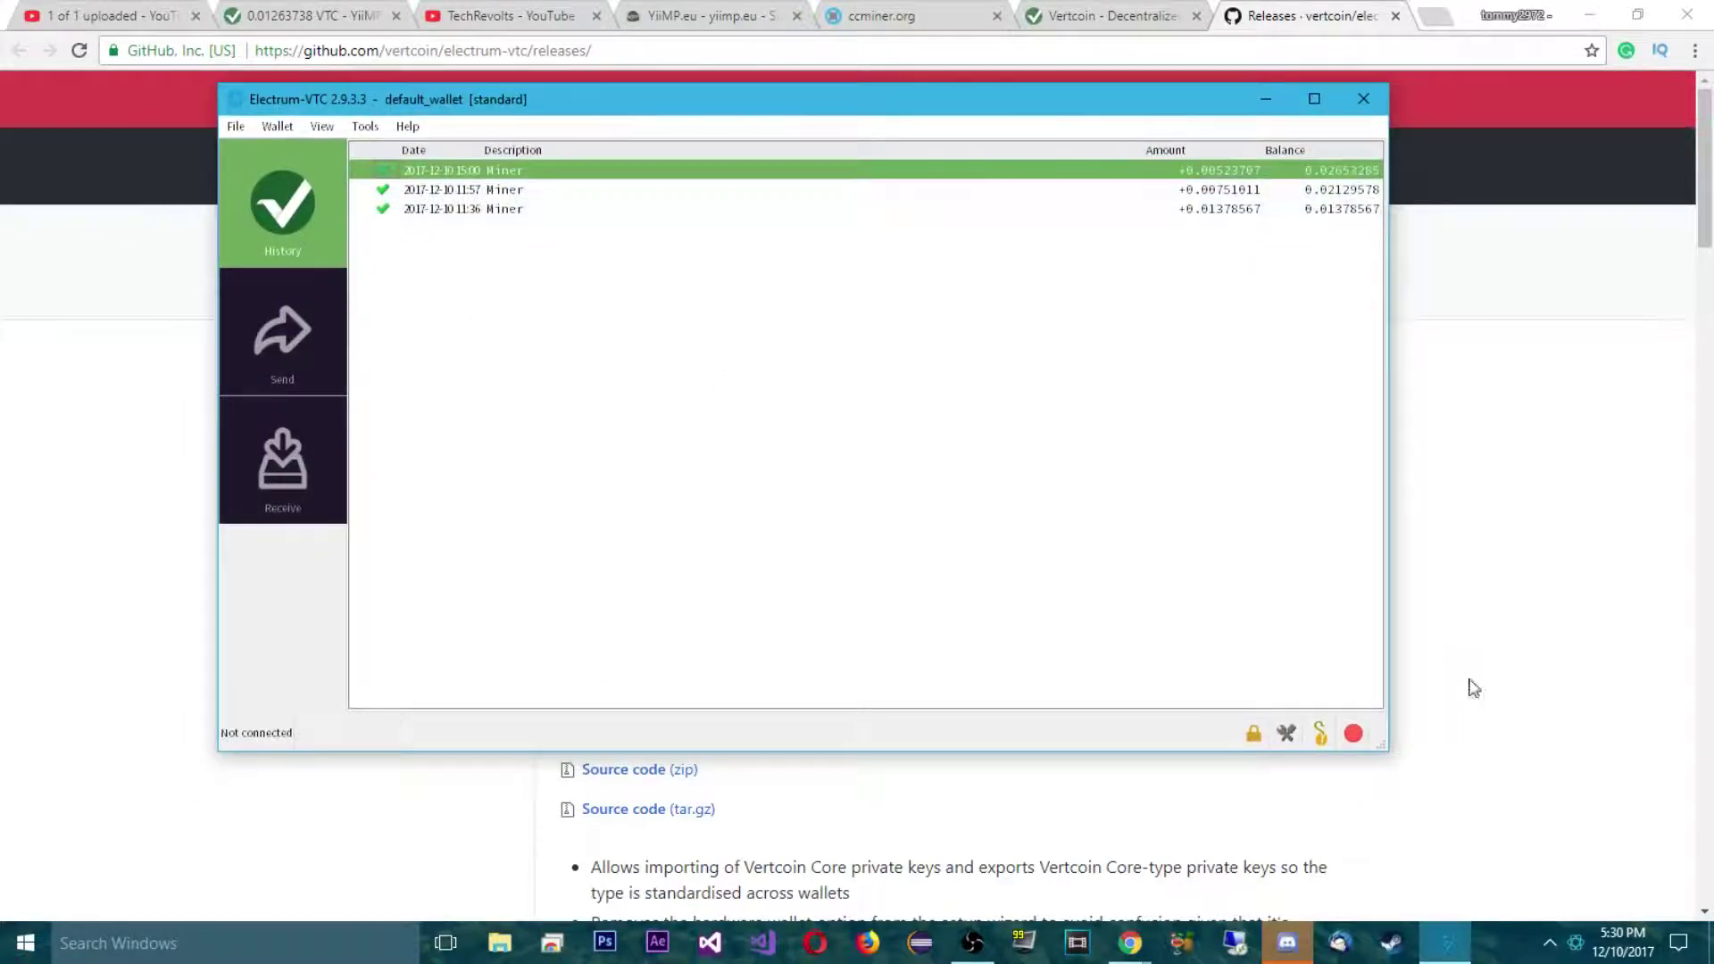
# Tick Use SSL in the network Proxy settings, then show the Receive screen.
pyautogui.click(1355, 734)
pyautogui.click(695, 251)
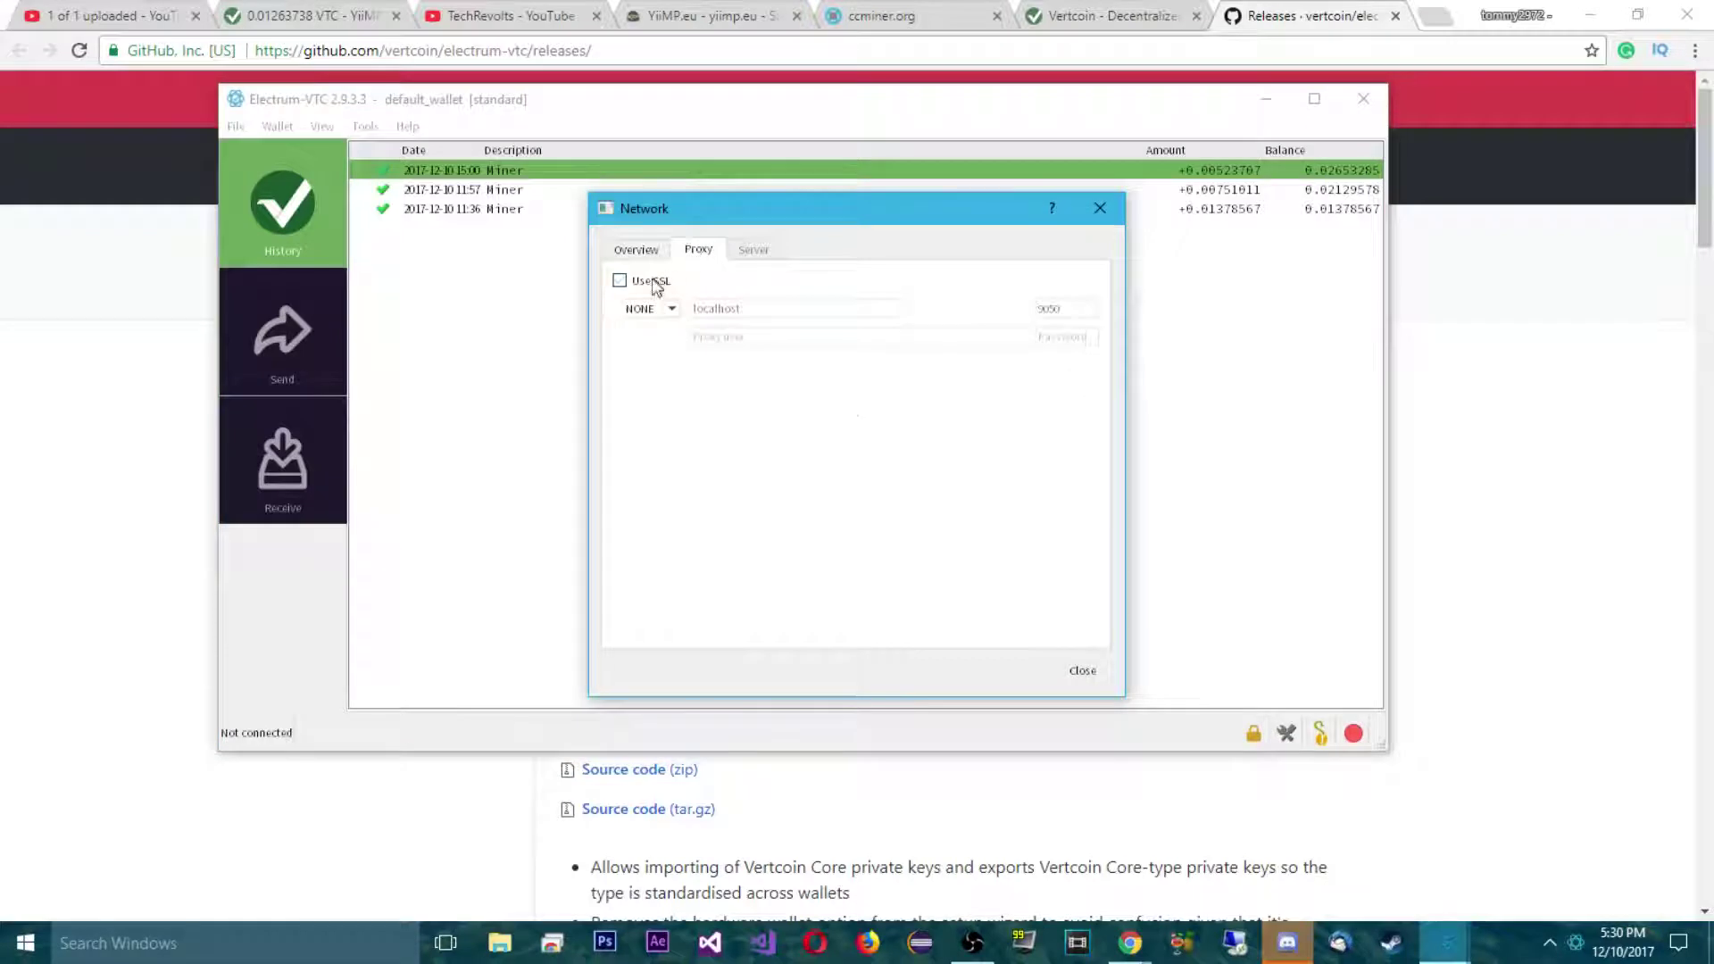
pyautogui.click(1079, 670)
pyautogui.click(1354, 734)
pyautogui.click(1081, 671)
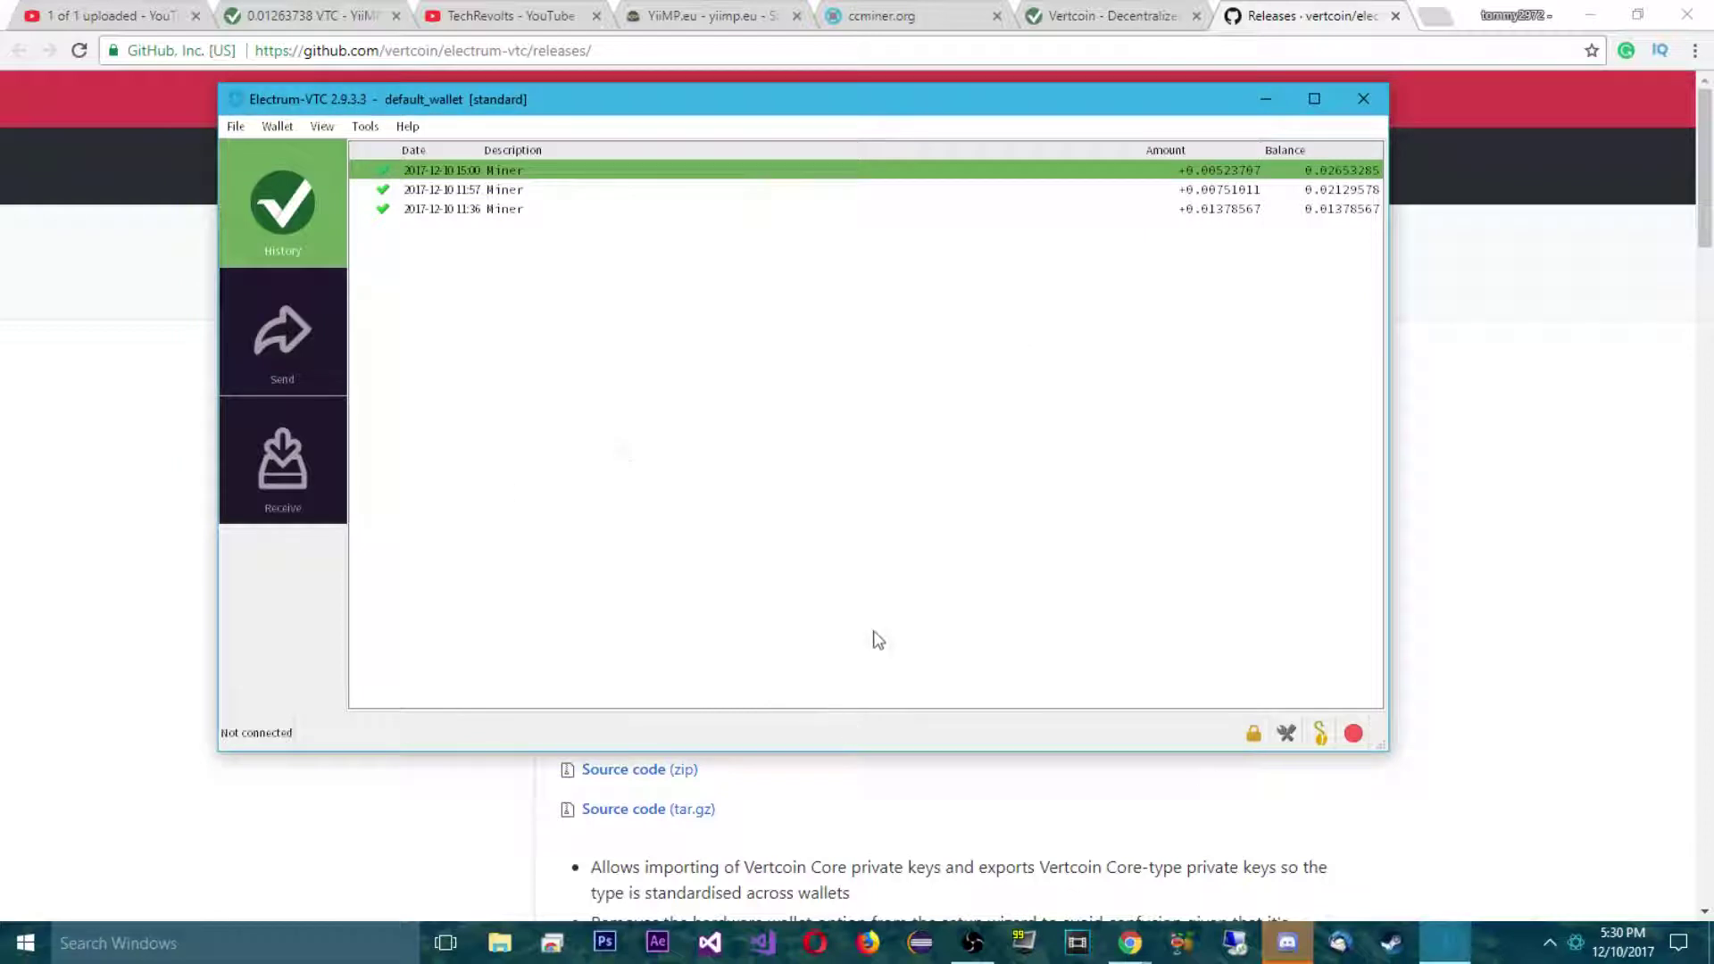
pyautogui.click(260, 482)
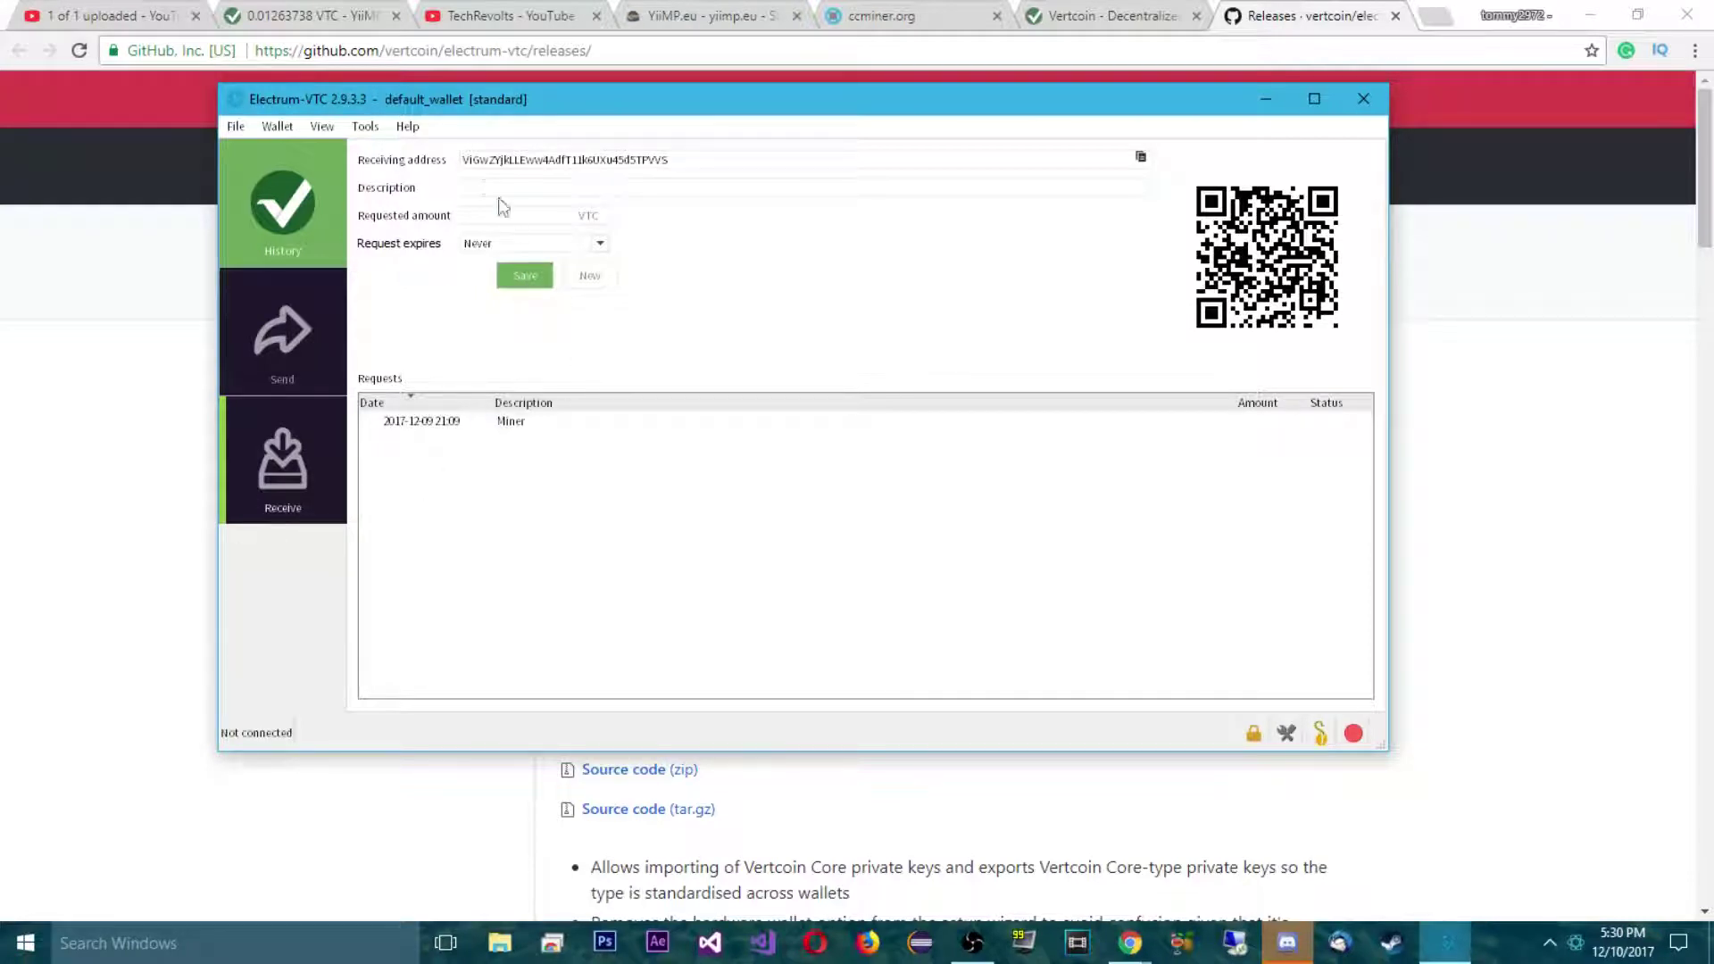
# Load the saved Miner request and copy its receiving address.
pyautogui.click(472, 195)
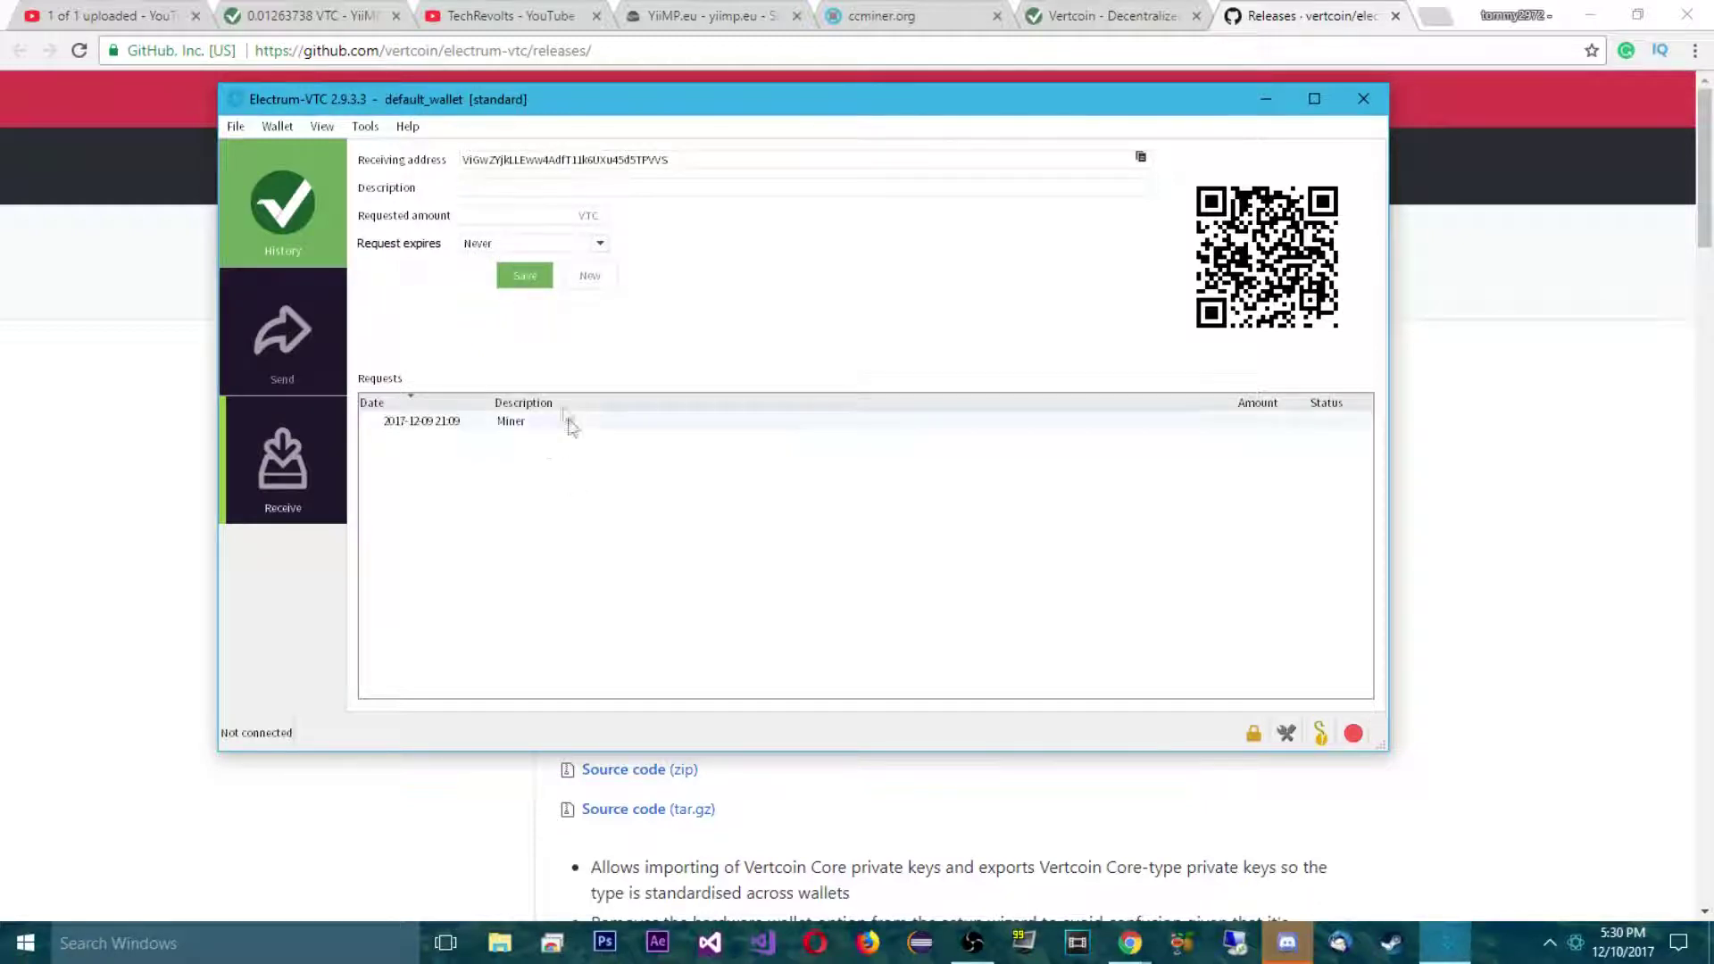
pyautogui.click(537, 427)
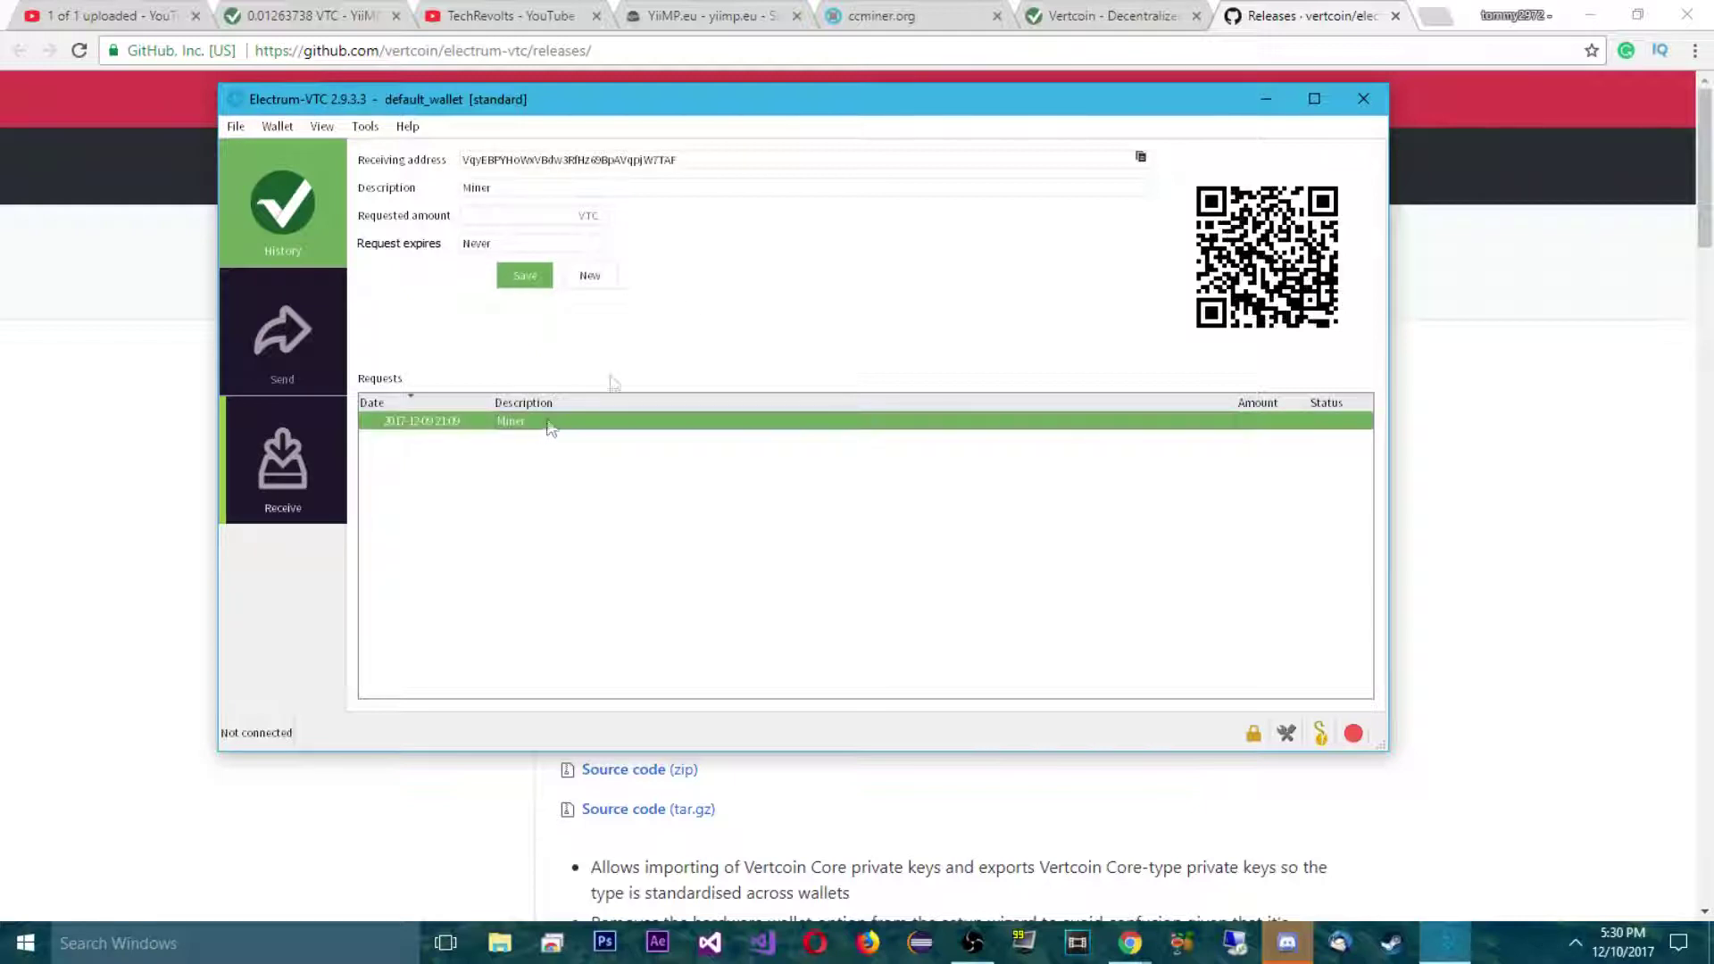
pyautogui.click(1142, 158)
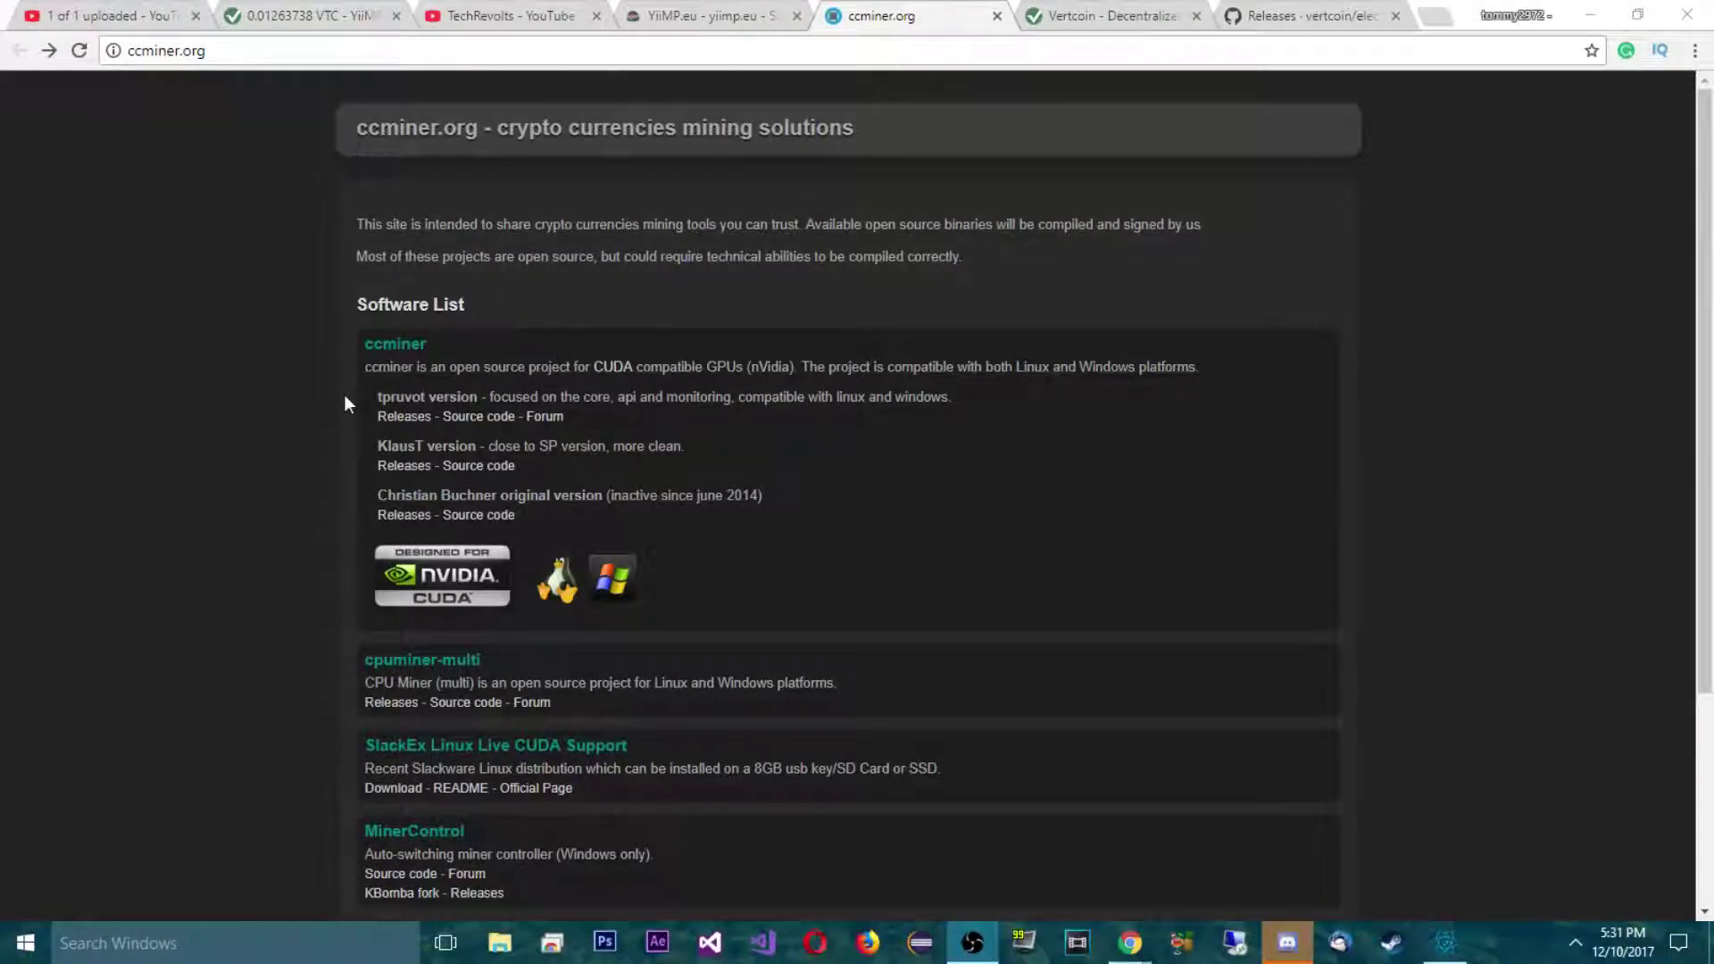
# Open the Releases link under the tpruvot version on ccminer.org.
pyautogui.moveTo(358, 343); pyautogui.dragTo(502, 342)
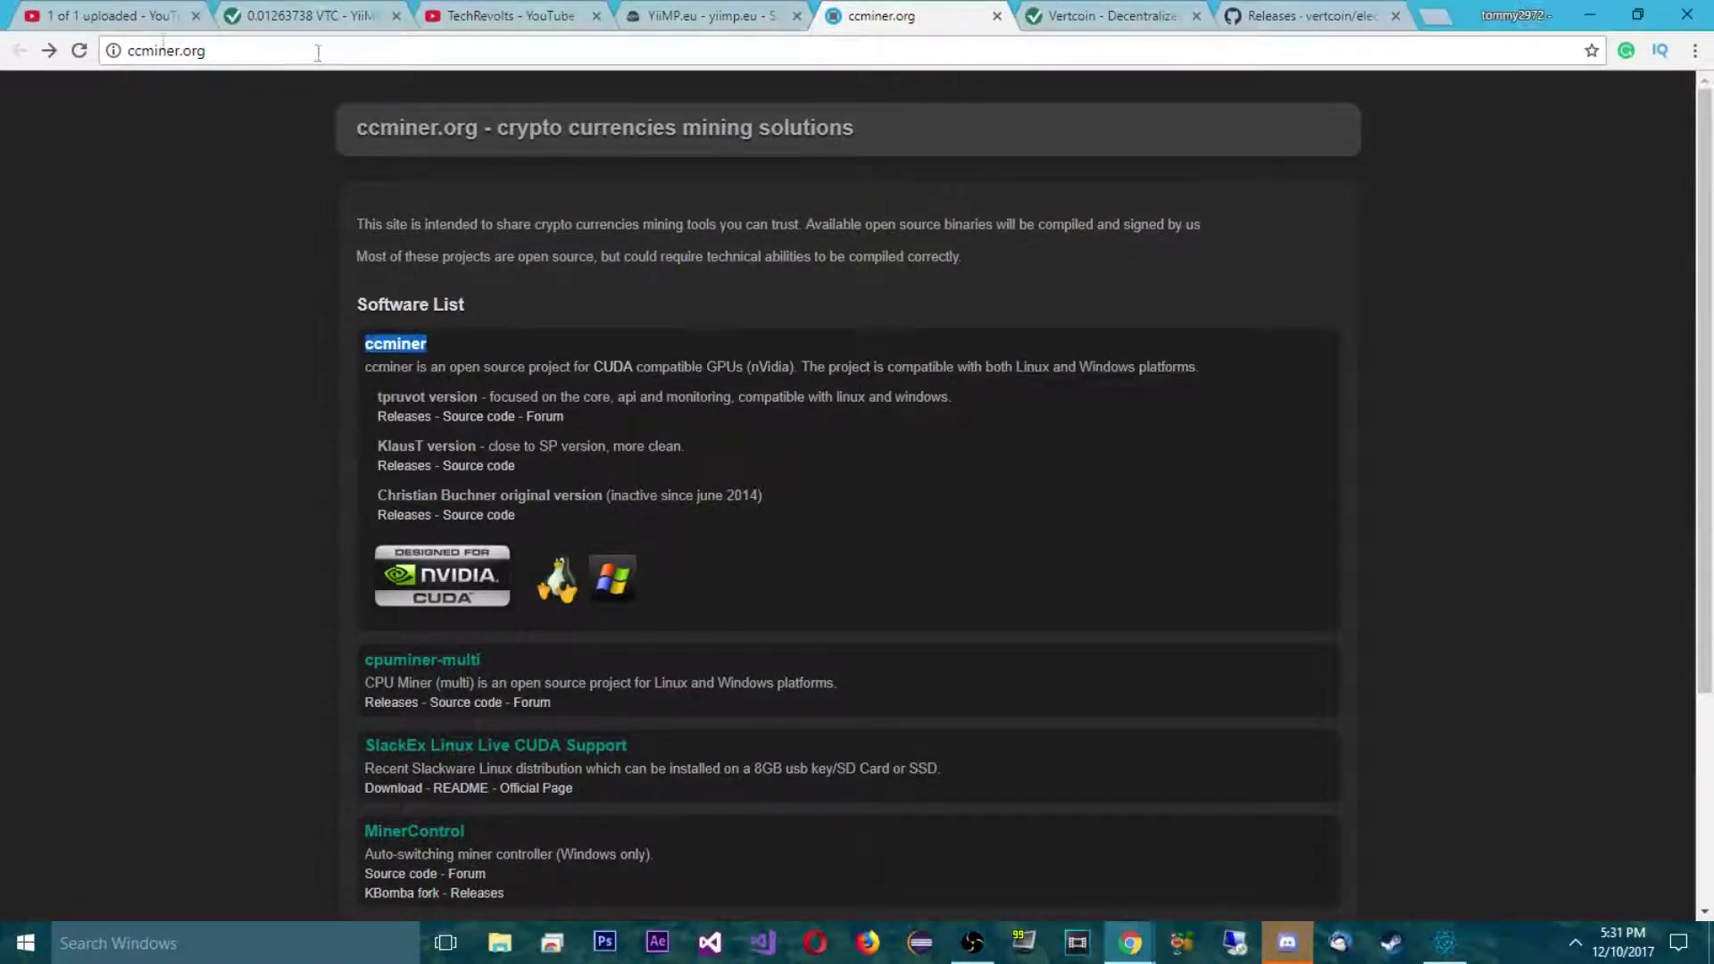
pyautogui.click(284, 443)
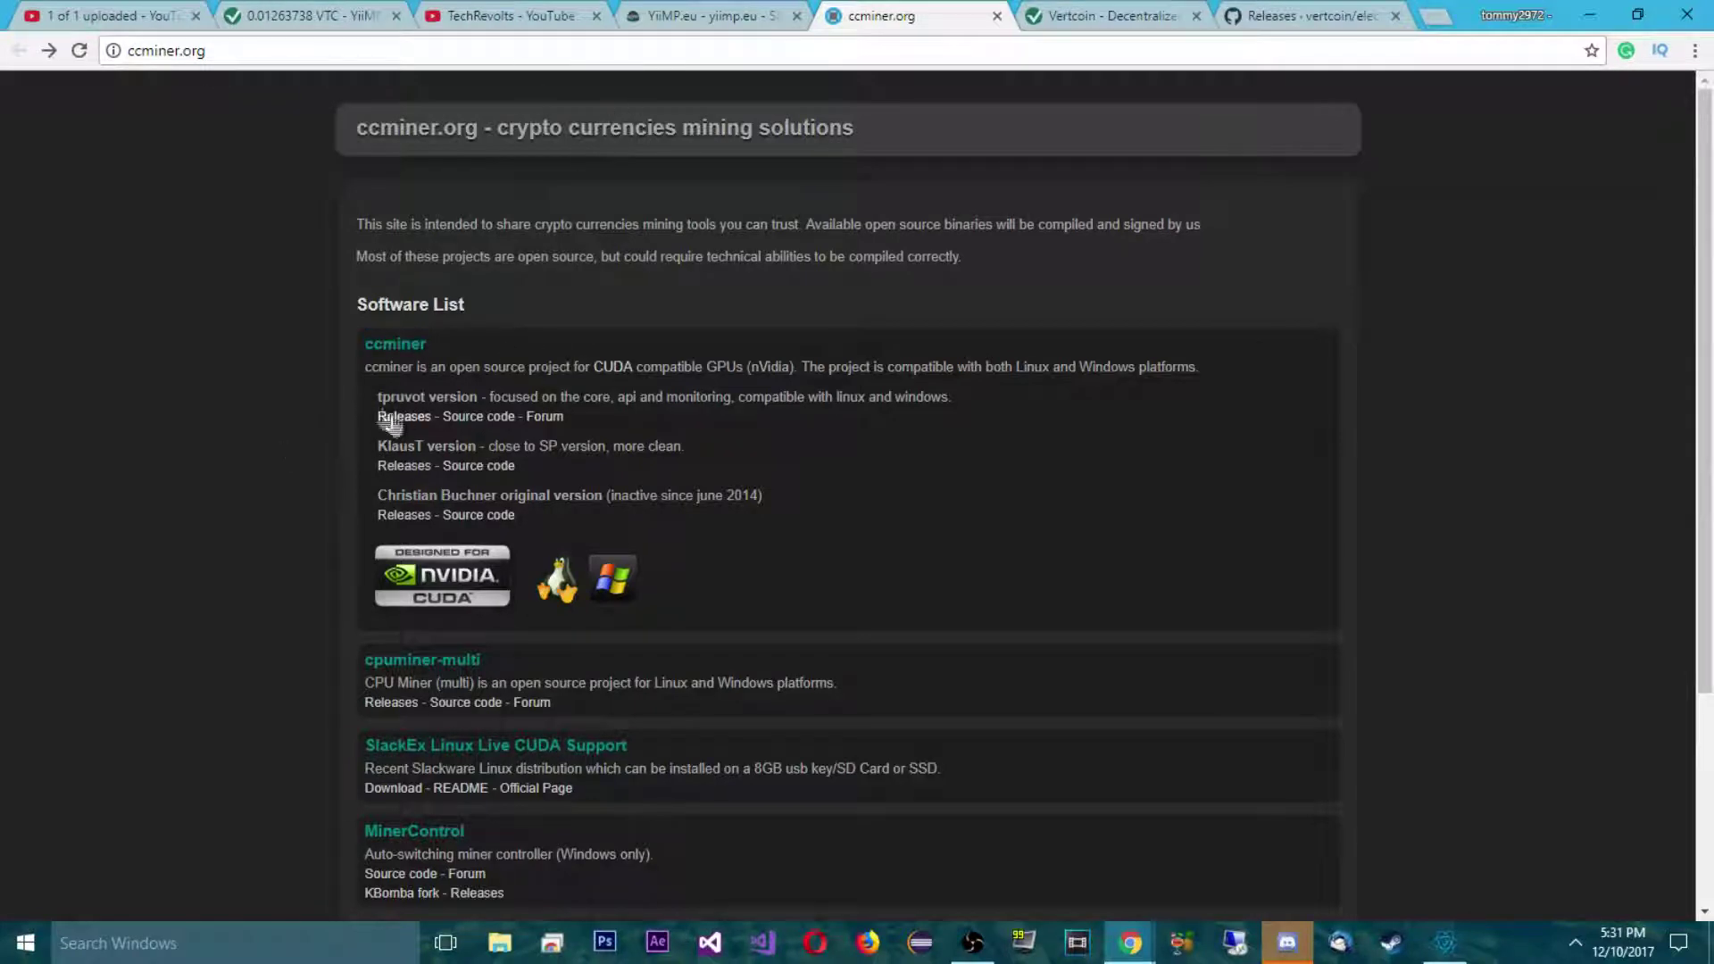
pyautogui.moveTo(368, 402); pyautogui.dragTo(394, 398)
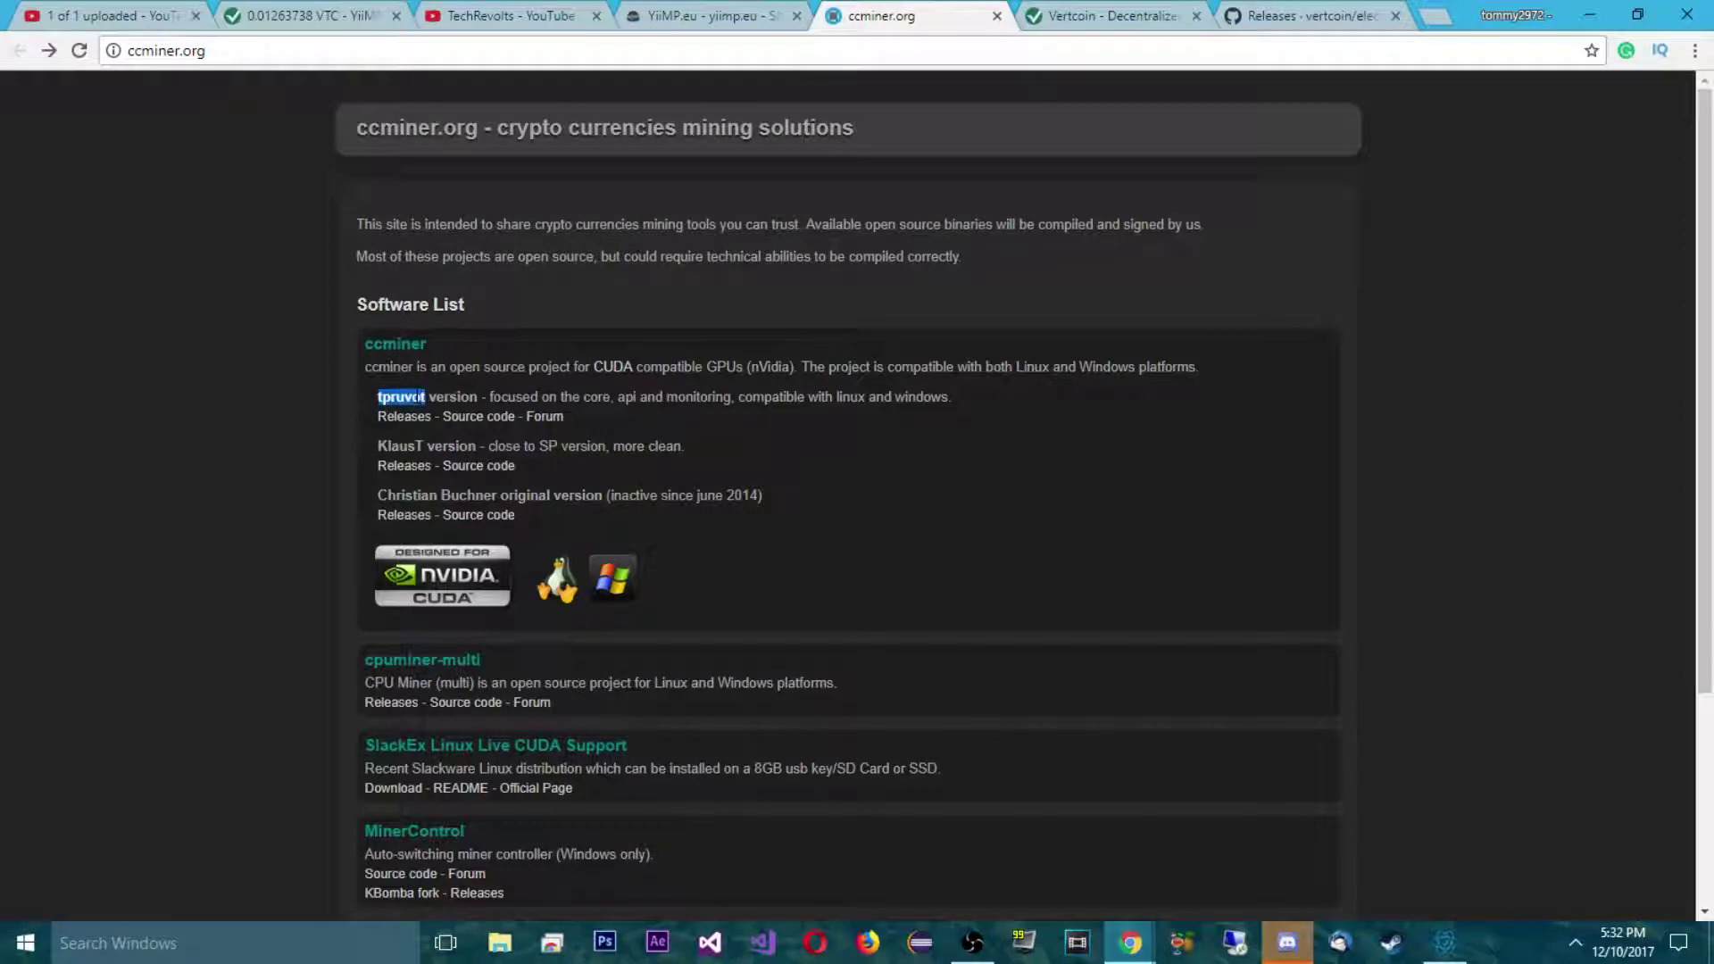
pyautogui.click(347, 387)
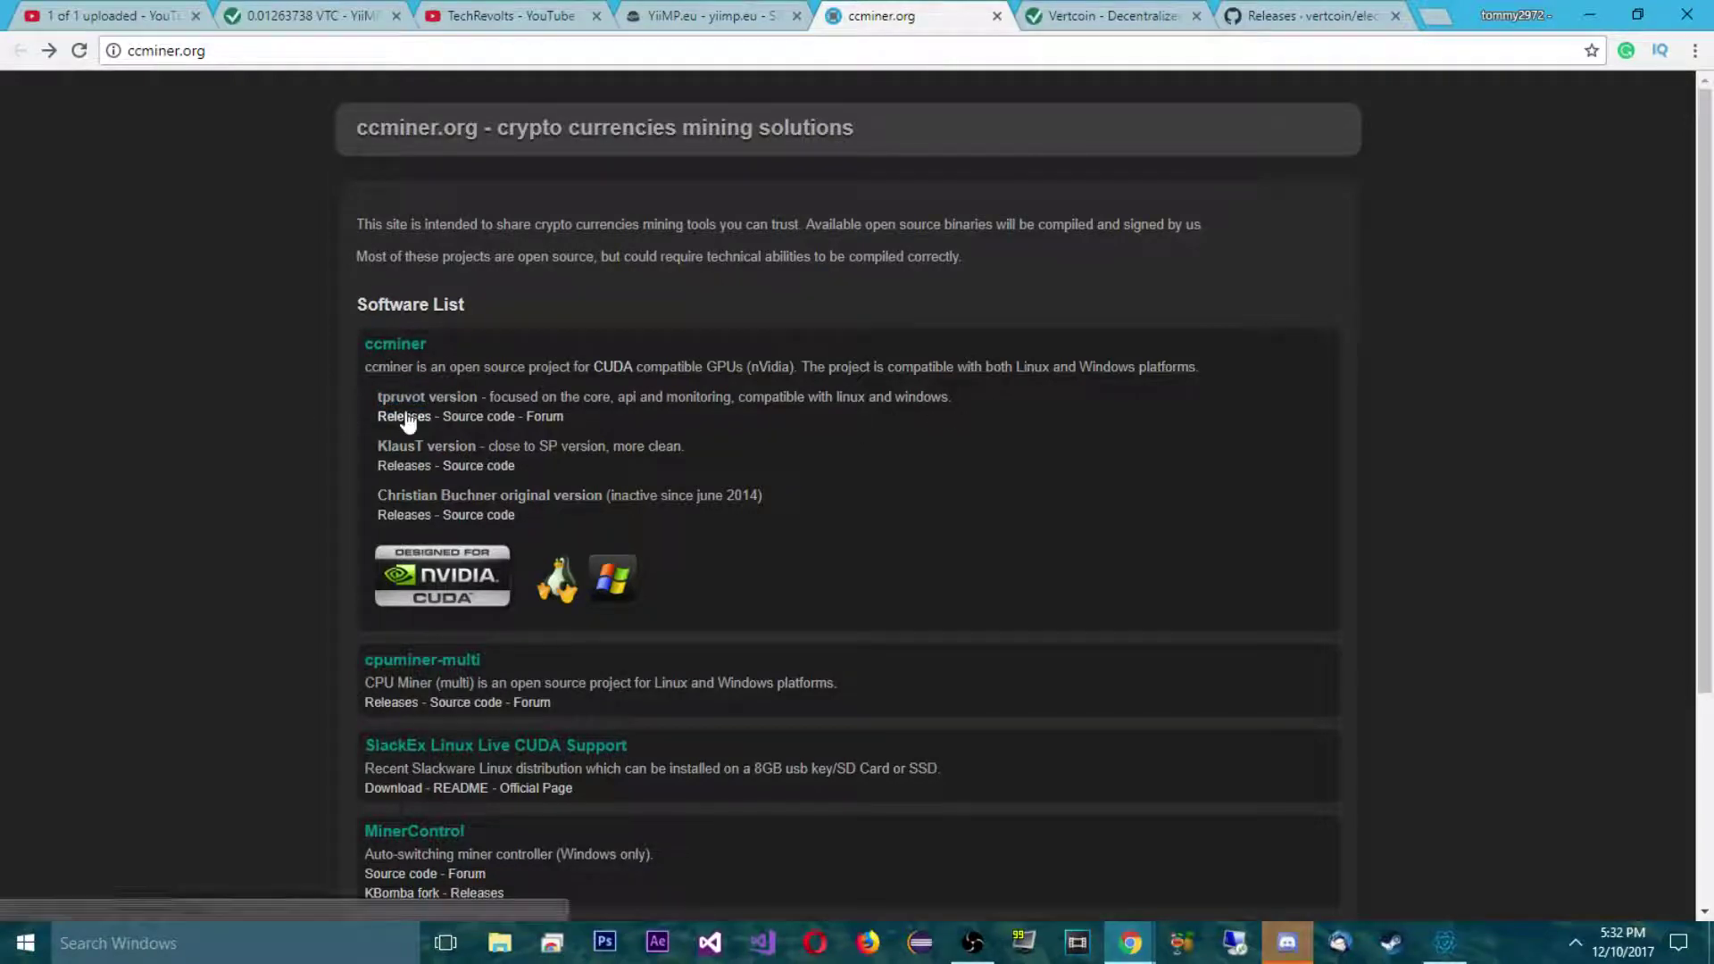
pyautogui.click(403, 417)
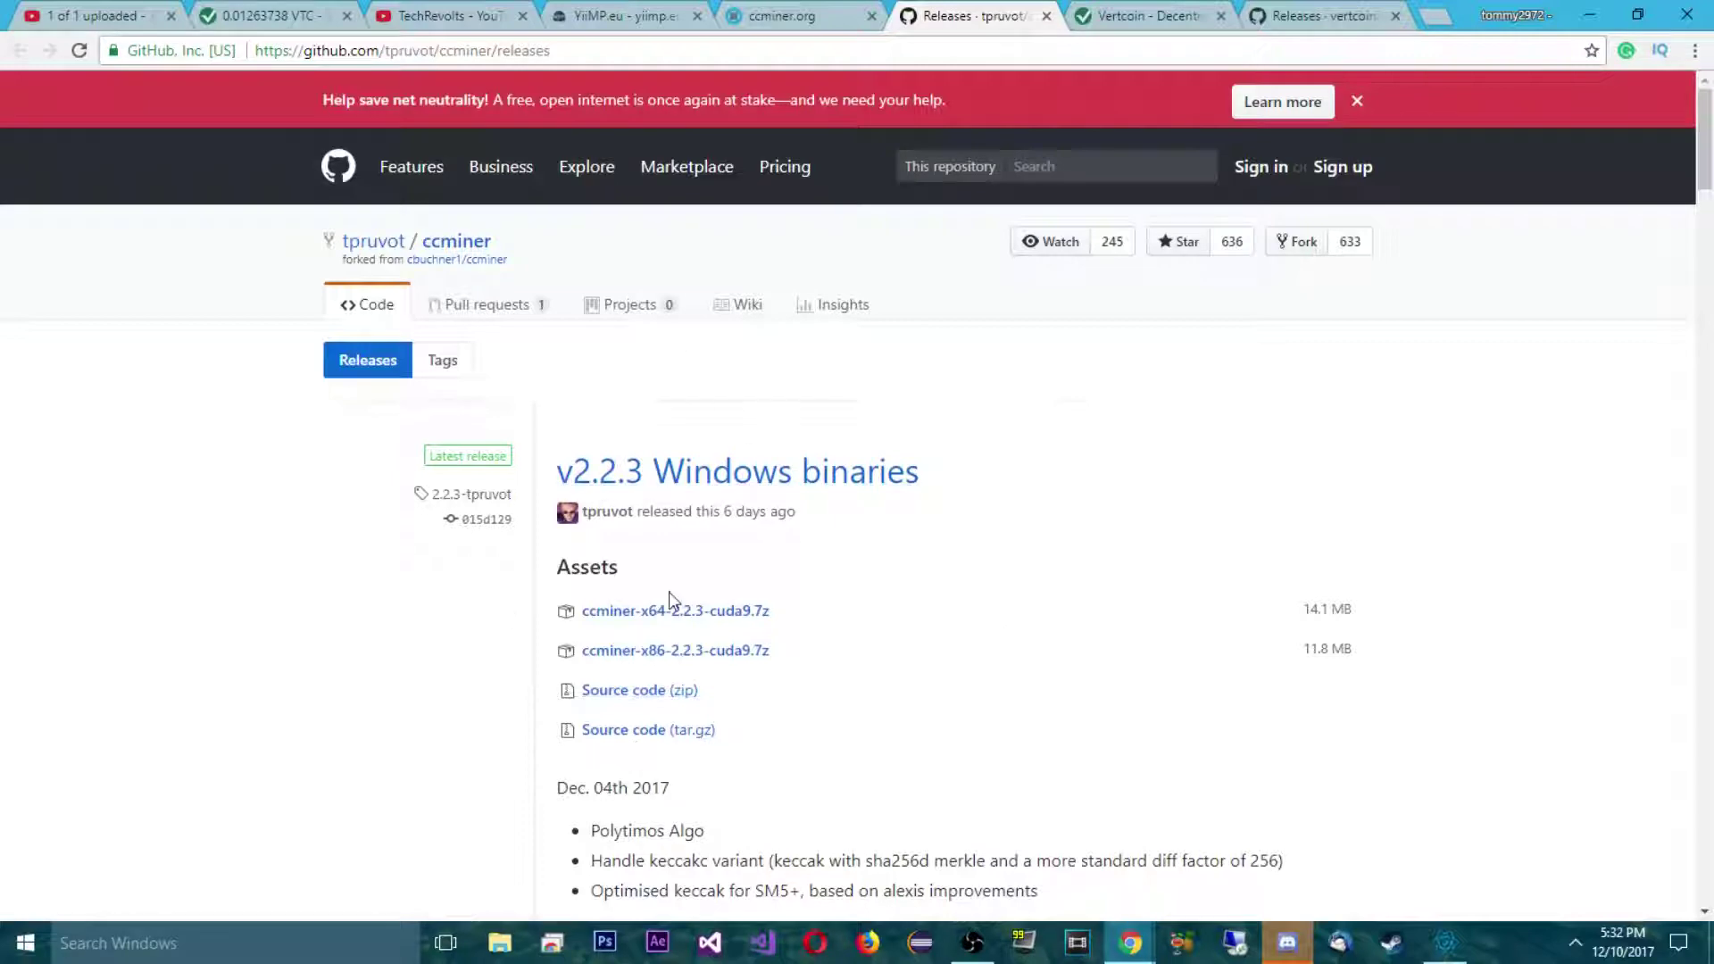
pyautogui.scroll(-5, 546, 539)
pyautogui.scroll(5, 871, 497)
pyautogui.scroll(-10, 857, 492)
pyautogui.scroll(-4, 735, 460)
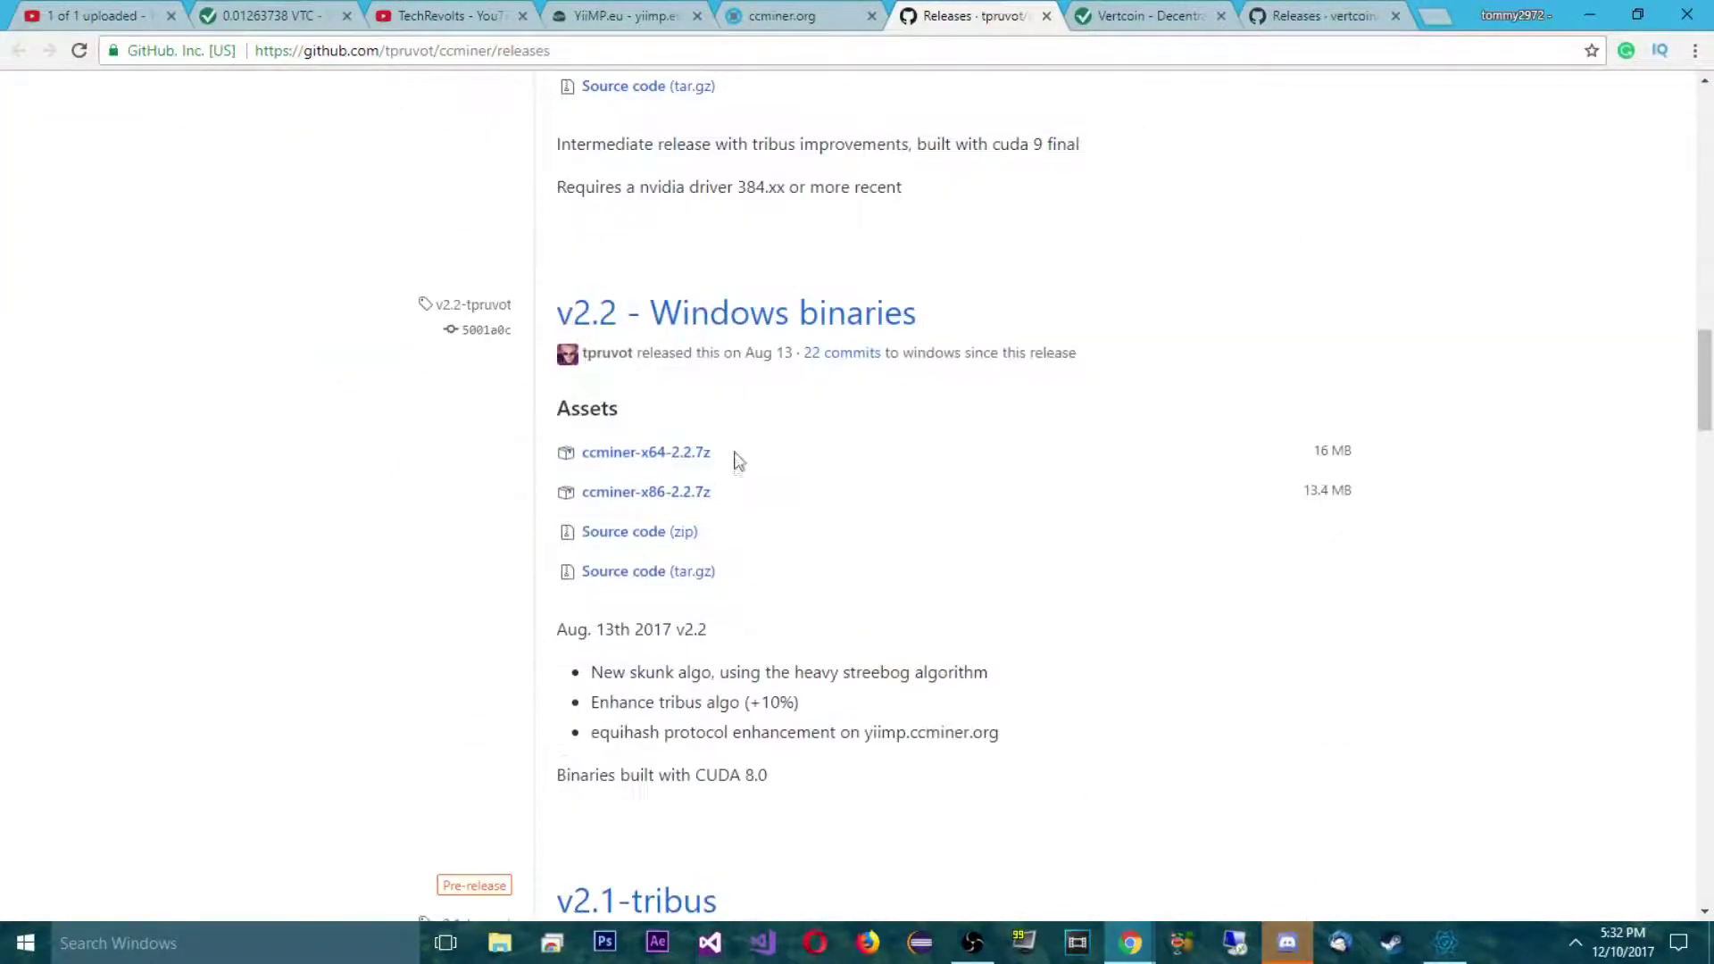
pyautogui.scroll(-4, 693, 479)
pyautogui.scroll(-3, 690, 472)
pyautogui.scroll(-3, 690, 471)
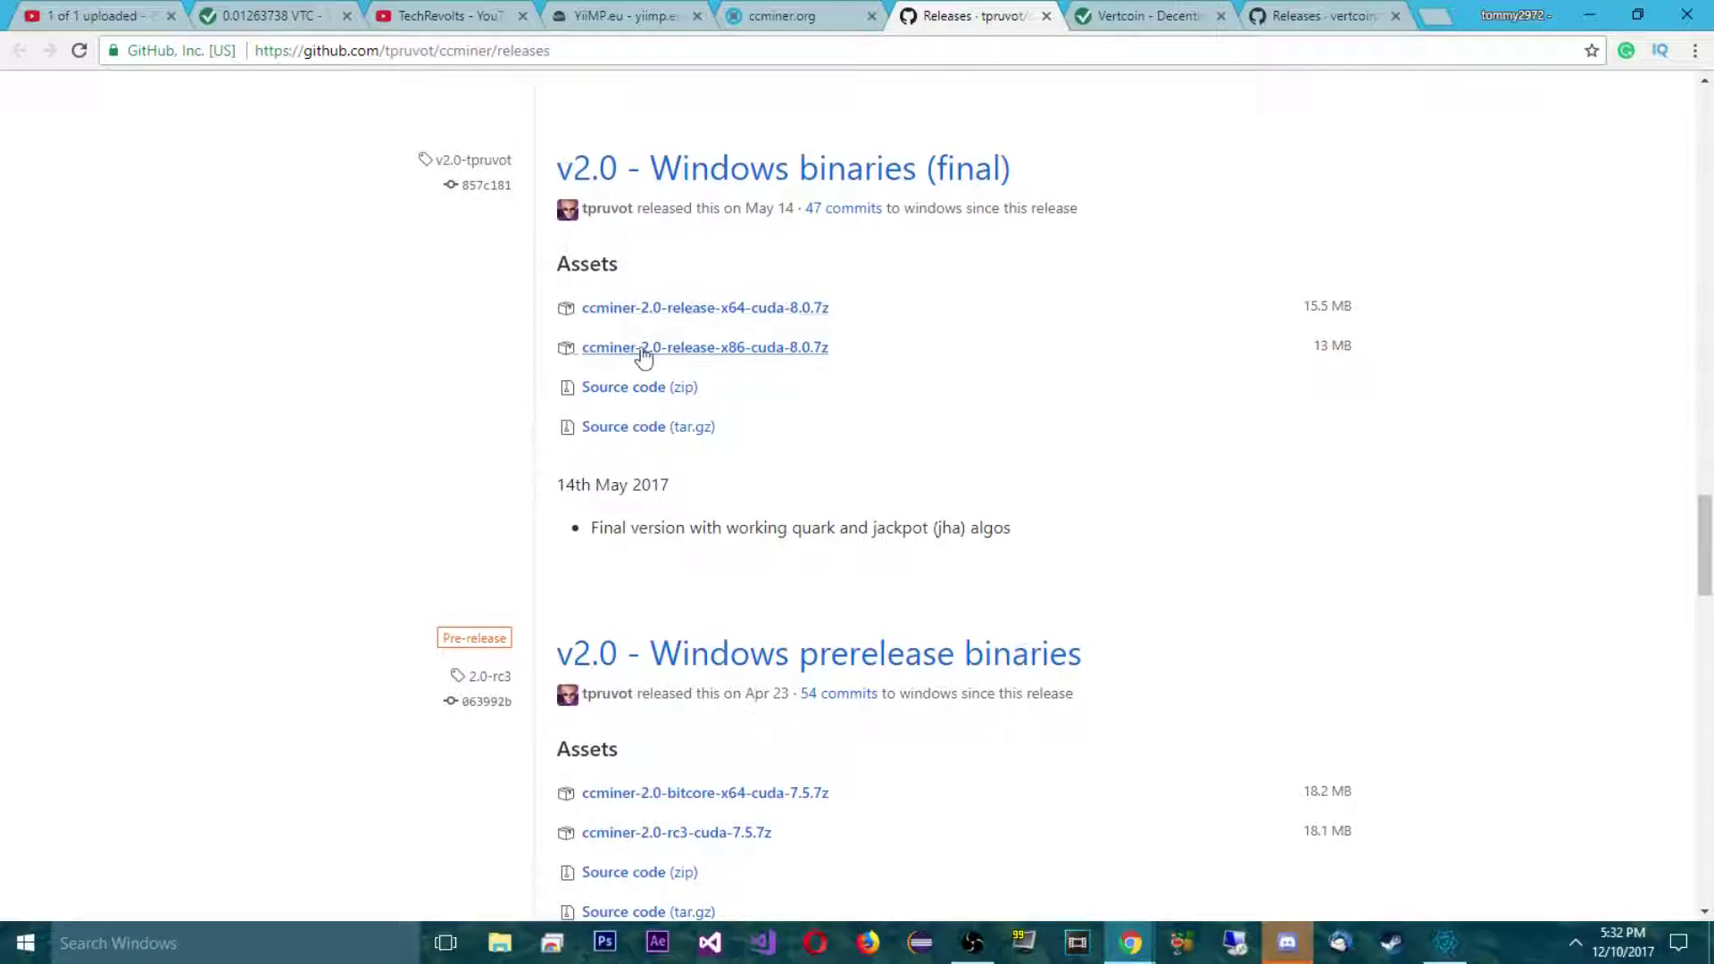
# Download ccminer-2.0-release-x64-cuda-8.0.7z from the v2.0 Windows binaries.
pyautogui.click(734, 319)
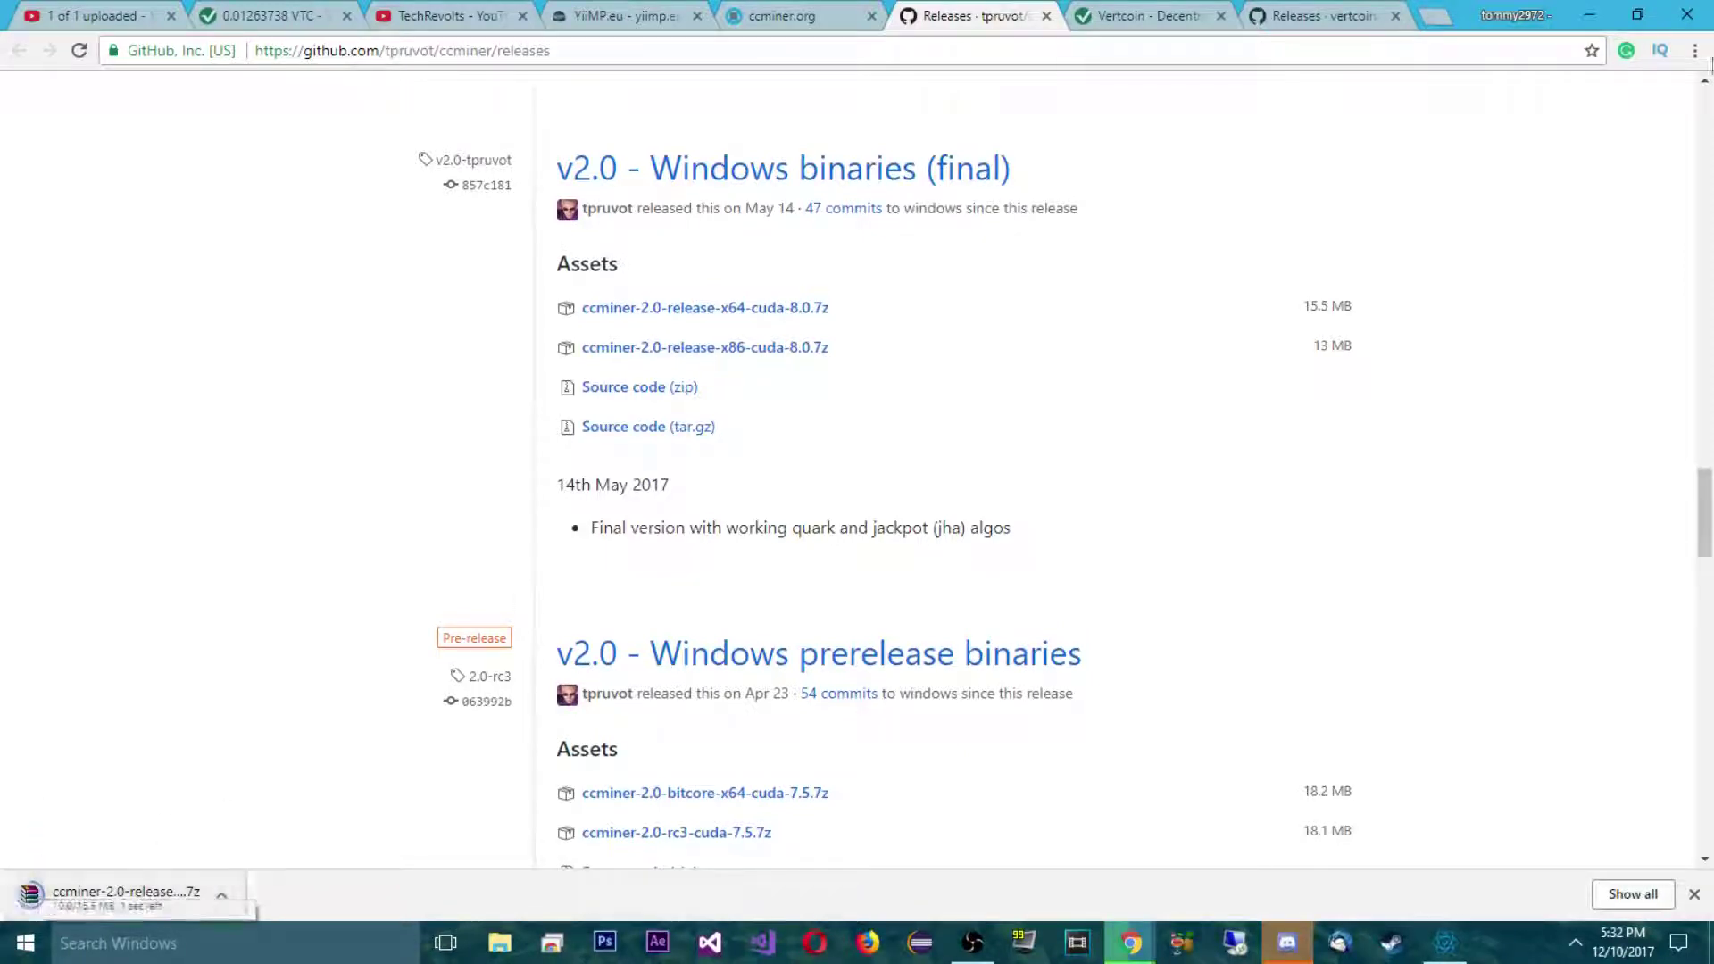
pyautogui.click(1634, 16)
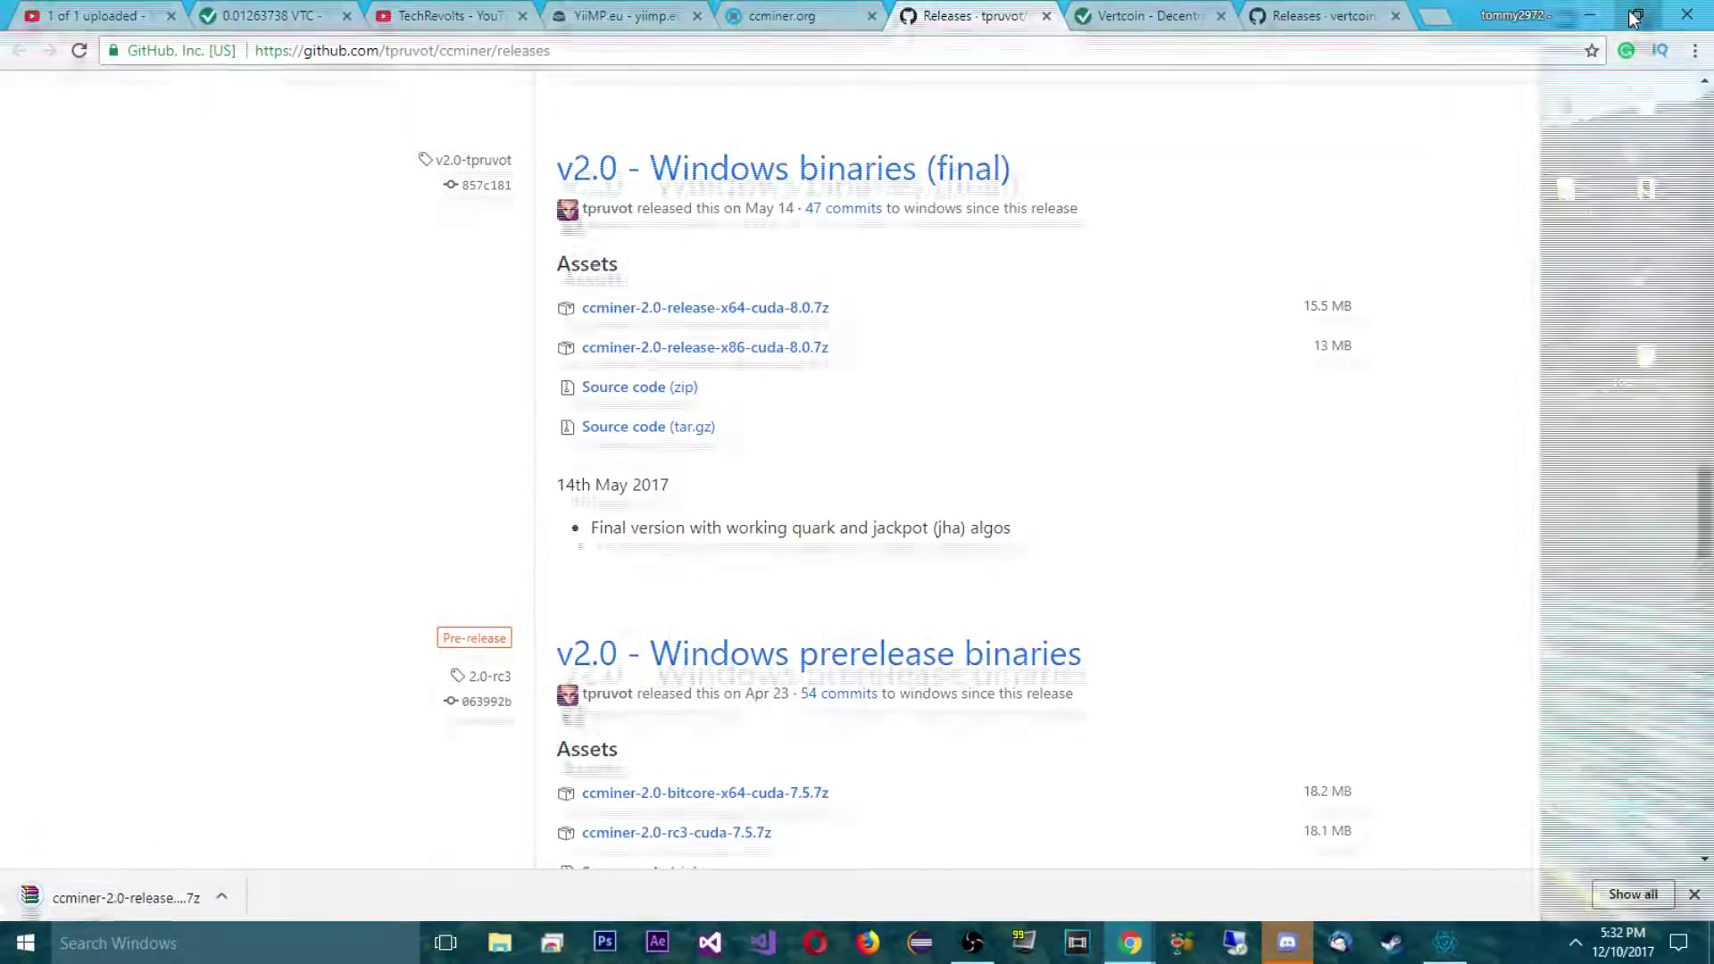
# Create an NvMiner desktop folder, move the ccminer archive into it, and open it.
pyautogui.click(1444, 16)
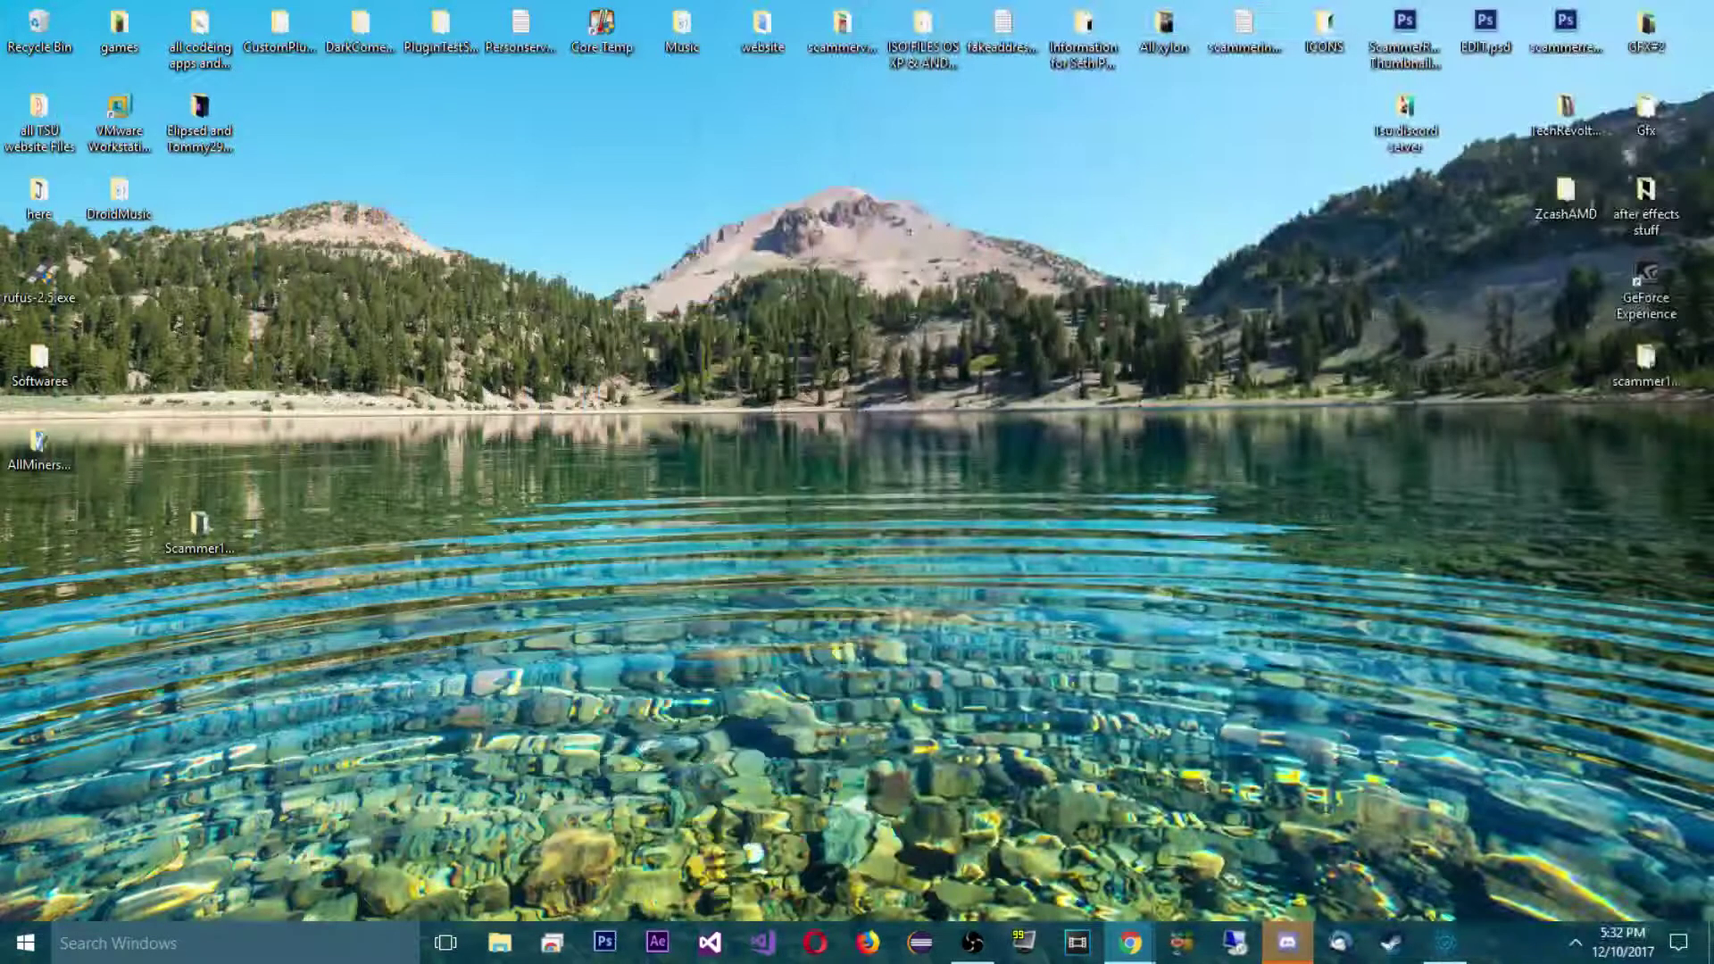
pyautogui.moveTo(1018, 600); pyautogui.dragTo(602, 461)
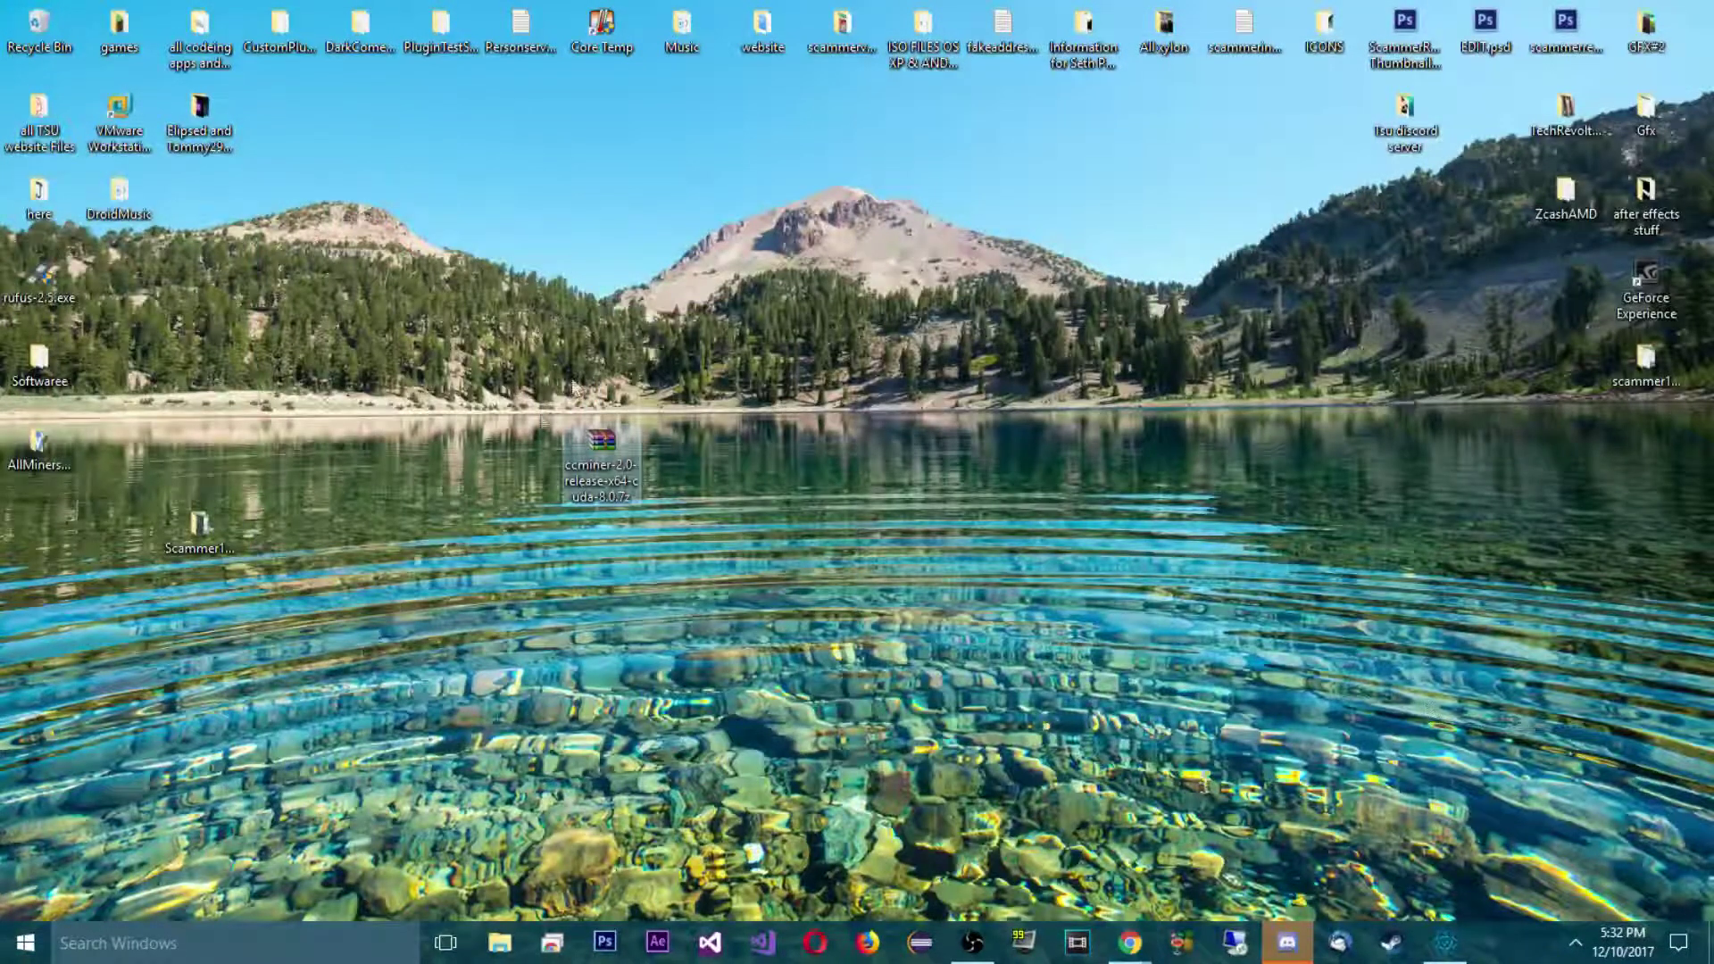
pyautogui.rightClick(894, 504)
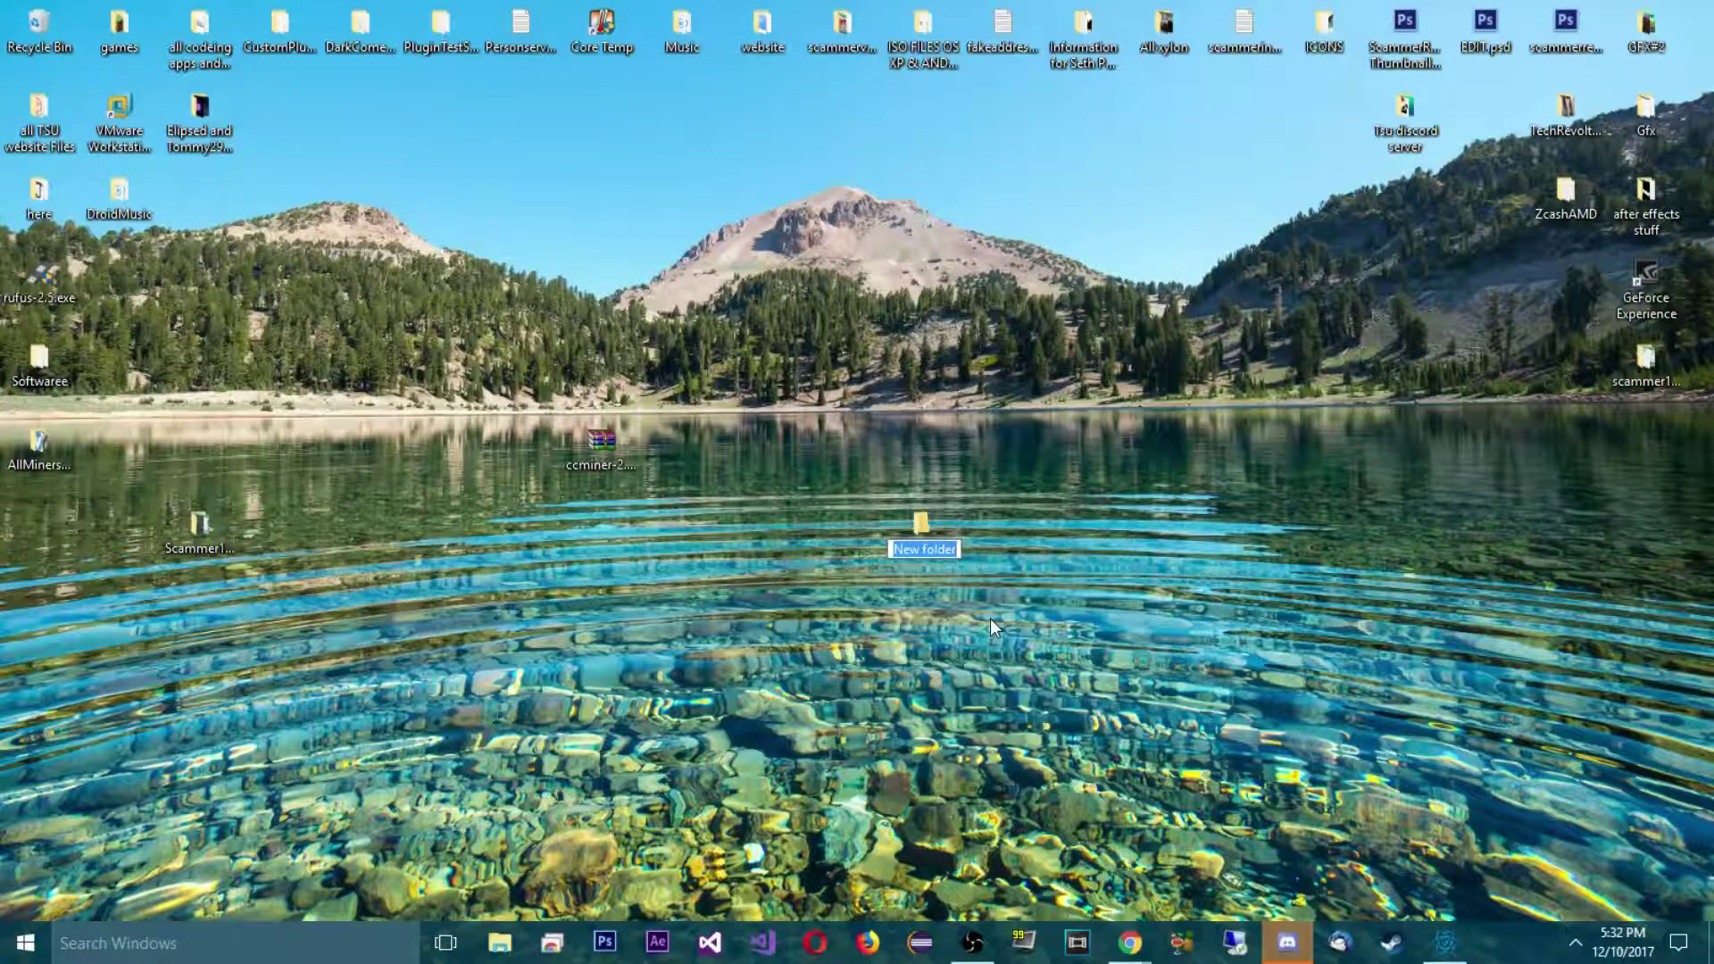
pyautogui.write('NvMIn')
pyautogui.write('er')
pyautogui.press('Return')
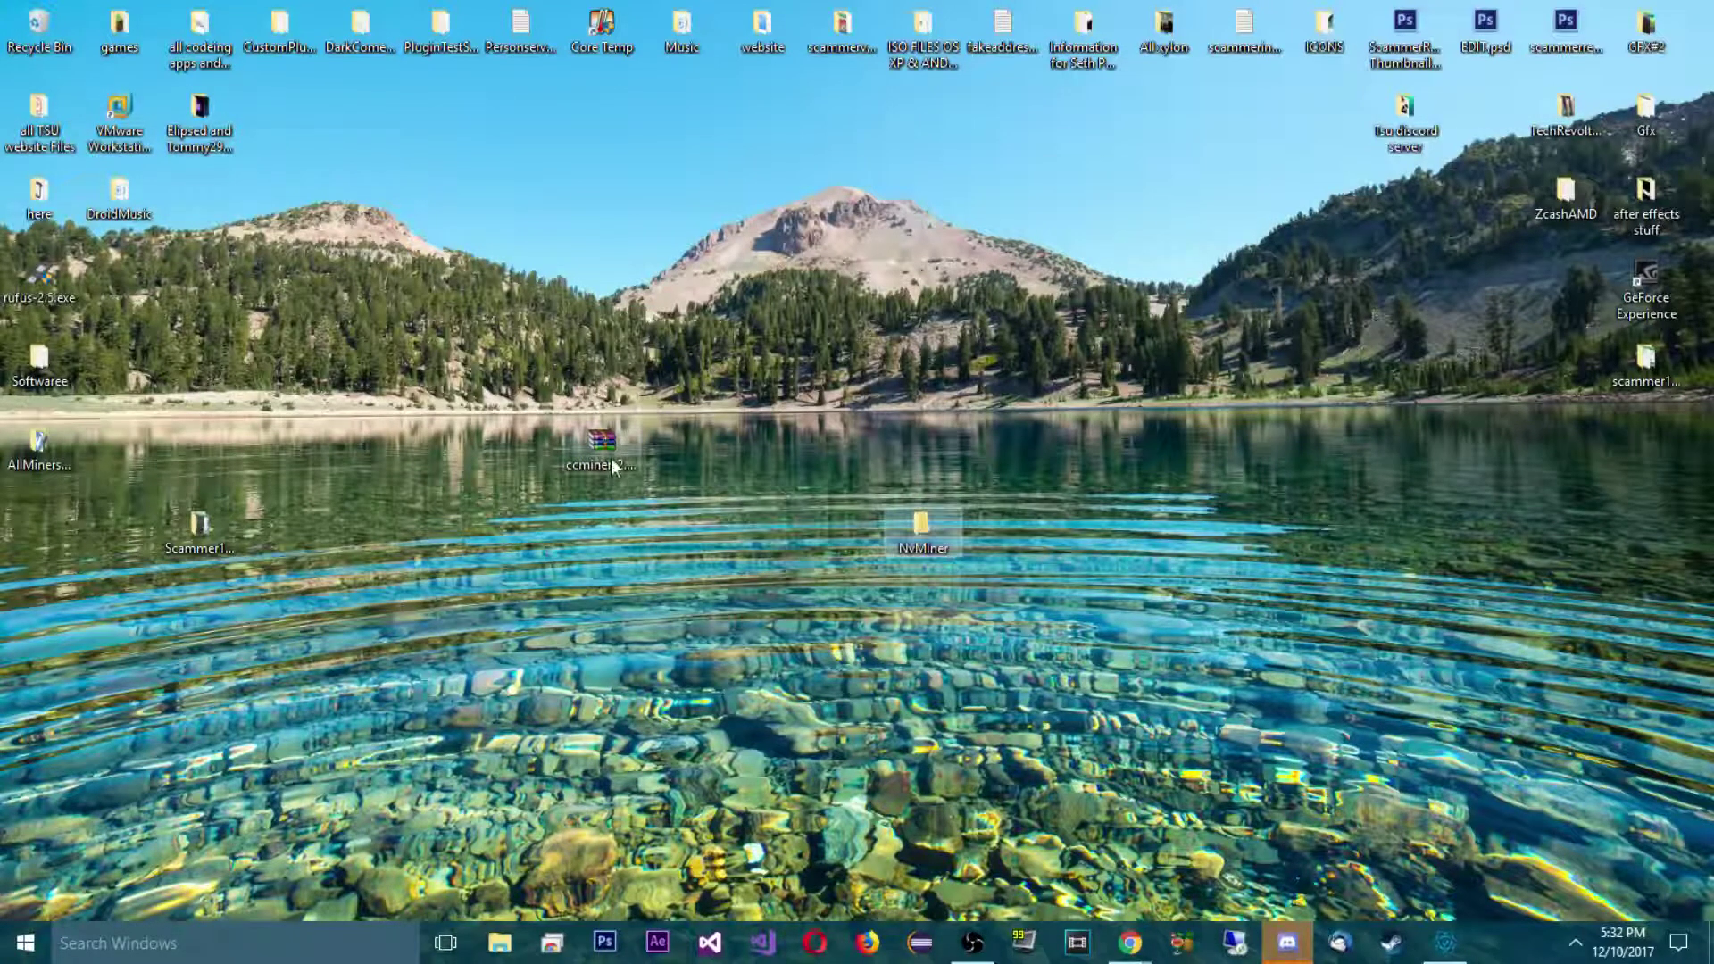
pyautogui.click(610, 458)
pyautogui.moveTo(898, 525); pyautogui.dragTo(919, 529)
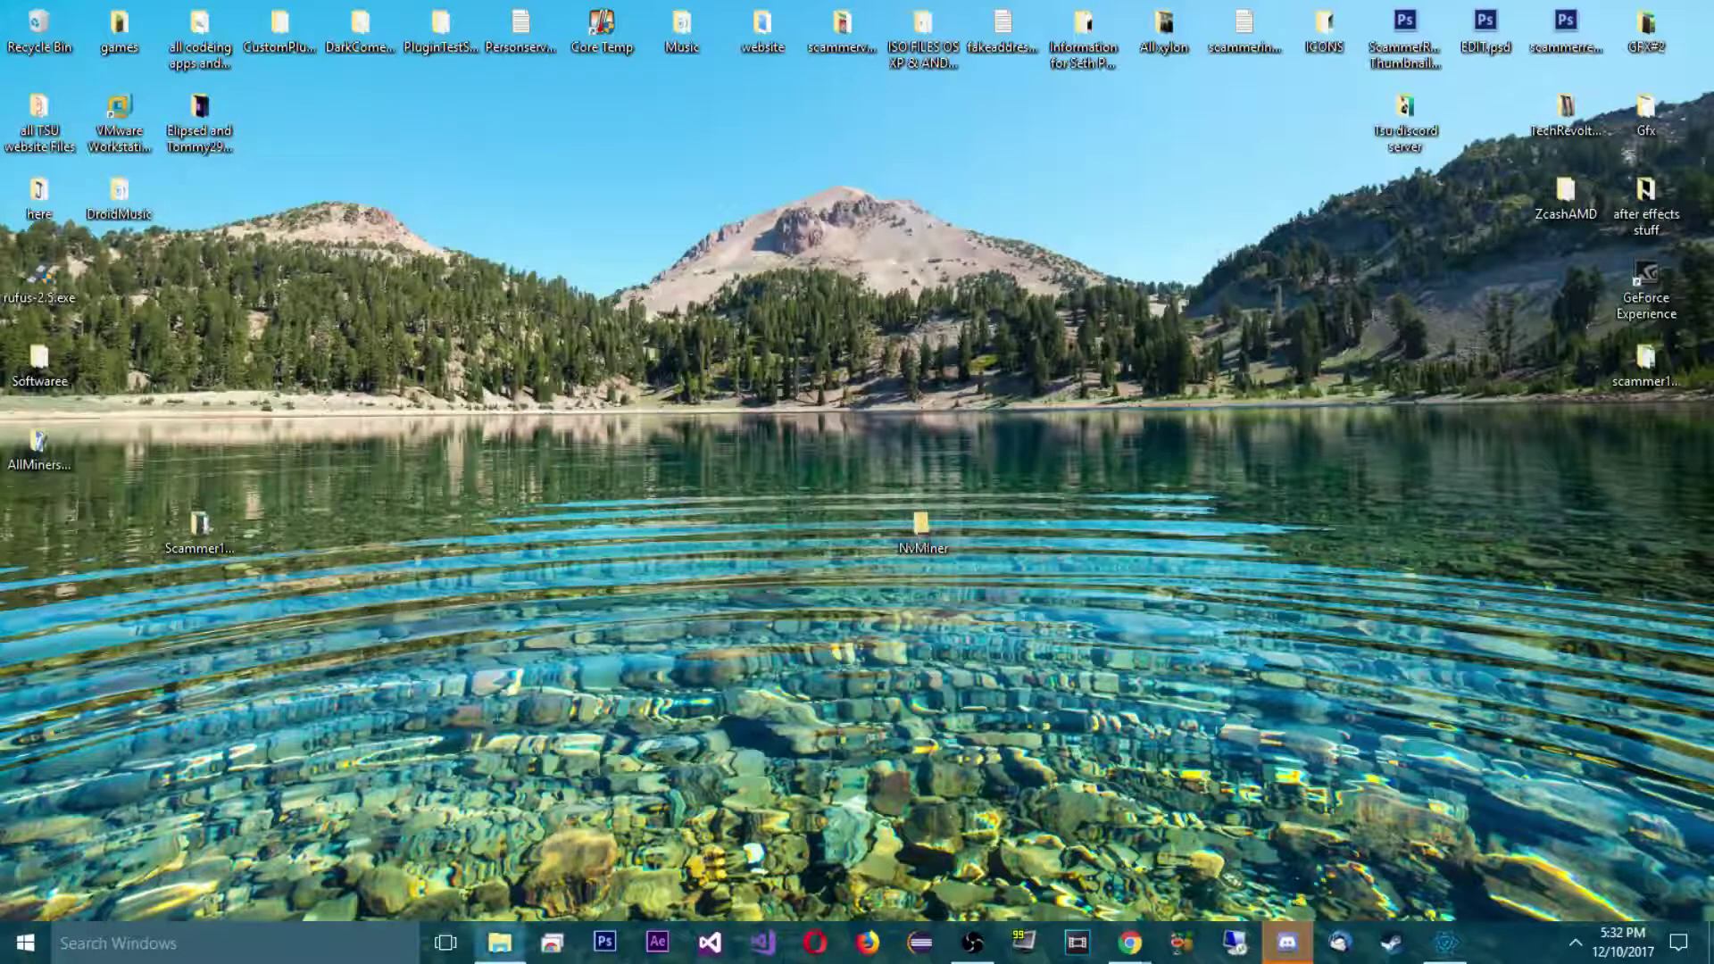
pyautogui.doubleClick(920, 525)
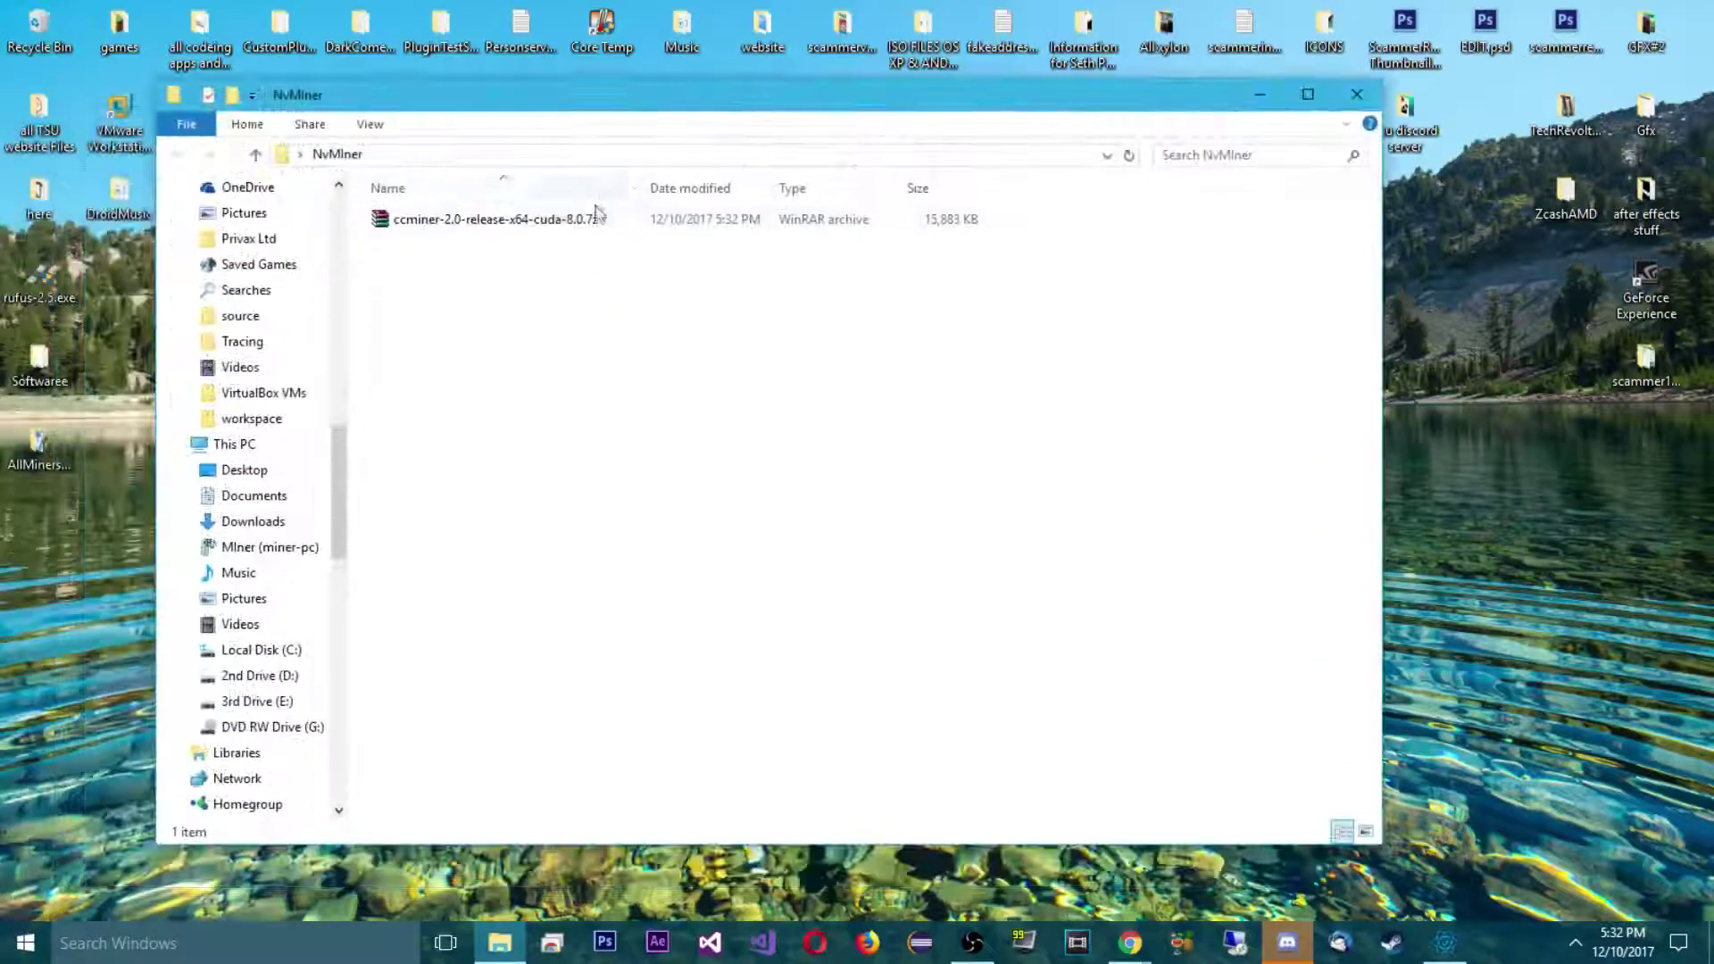
# Extract the ccminer archive into NvMiner with WinRAR's Extract Here.
pyautogui.click(586, 219)
pyautogui.rightClick(585, 218)
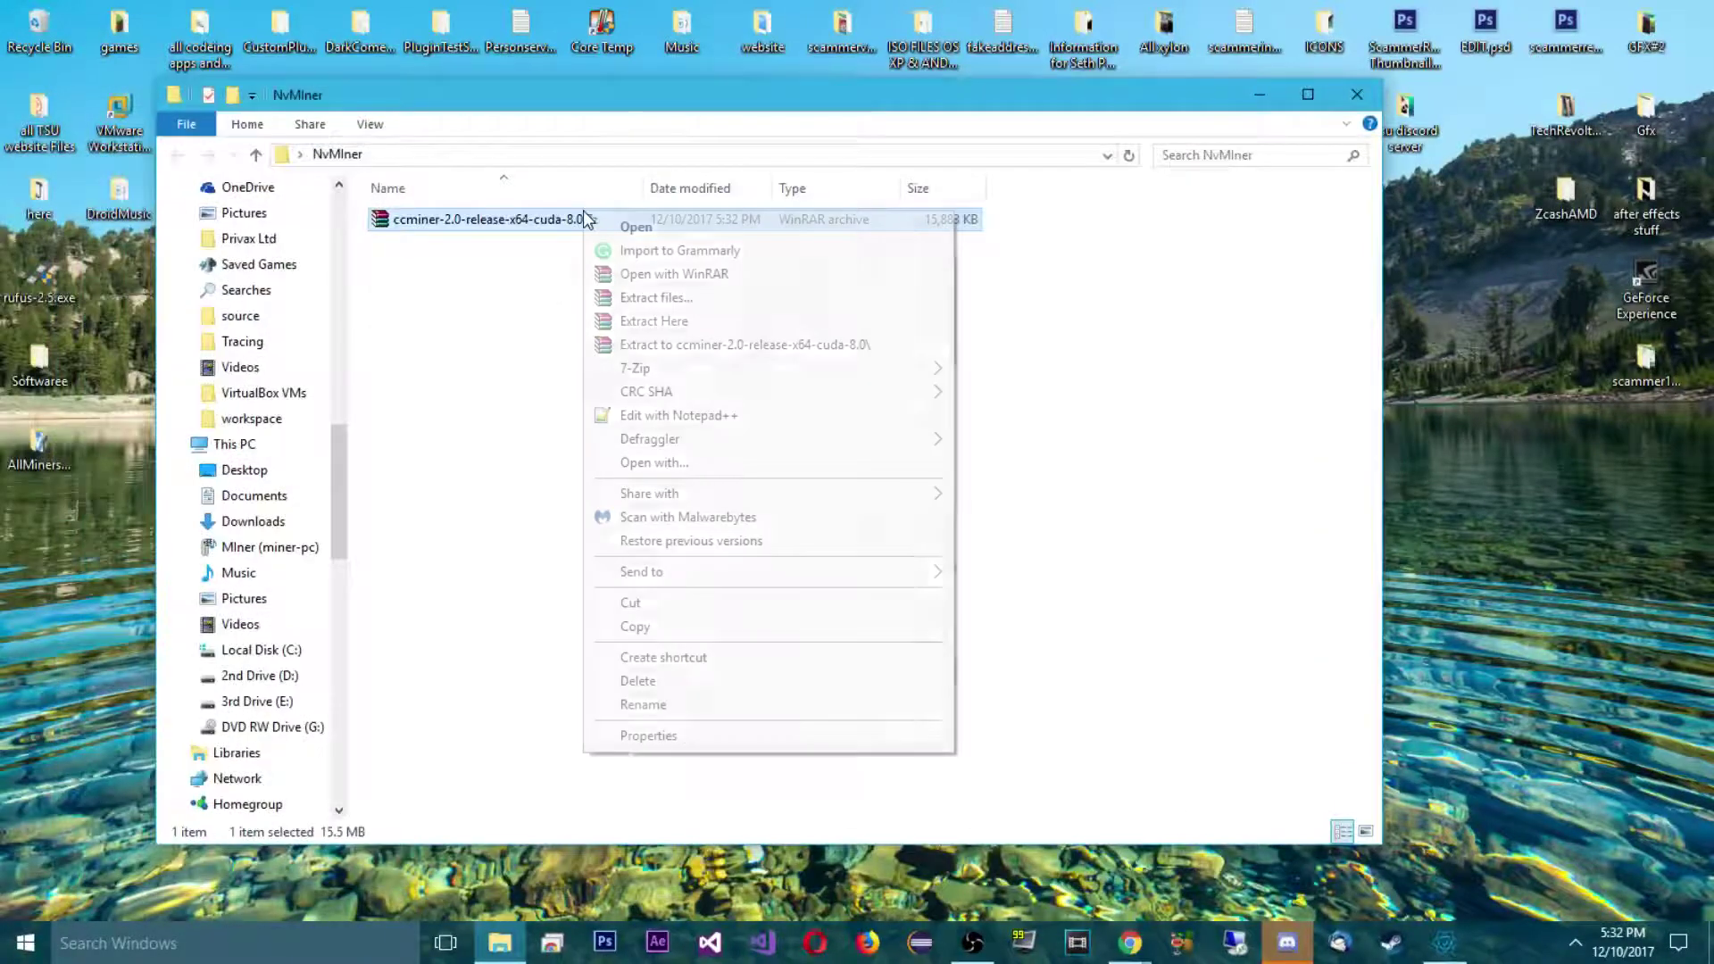
pyautogui.click(679, 330)
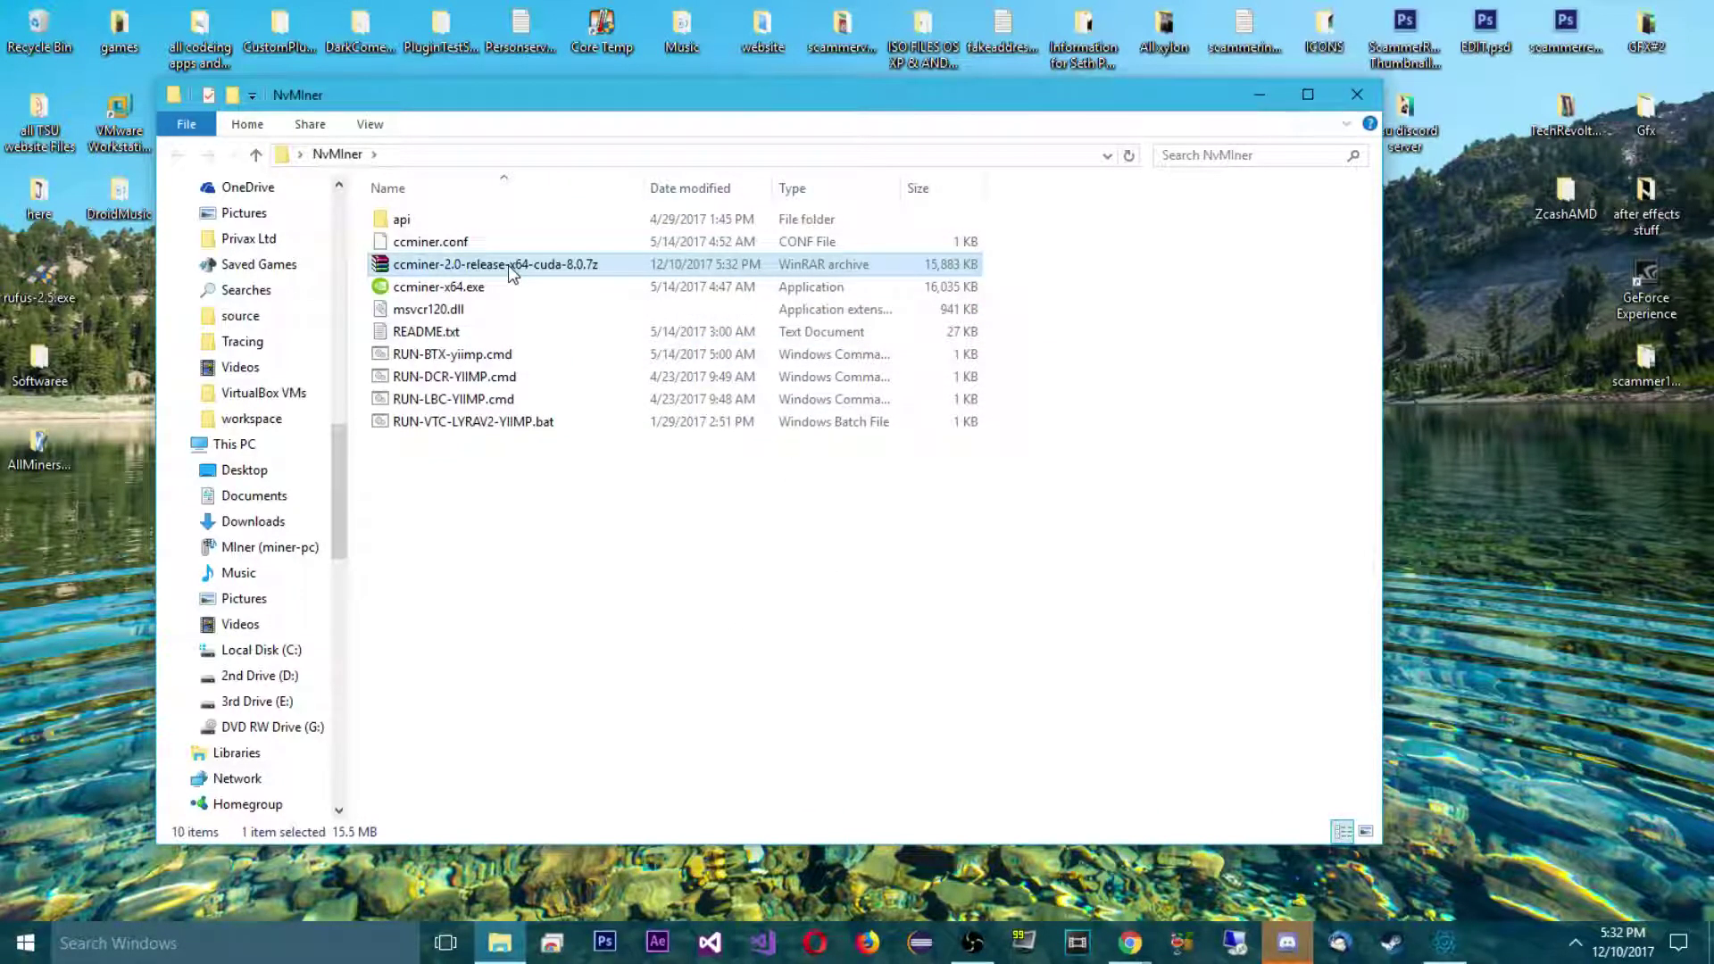
# Delete the ccminer .7z archive, confirming with Yes.
pyautogui.press('F2')
pyautogui.press('BackSpace')
pyautogui.press('Return')
pyautogui.click(988, 469)
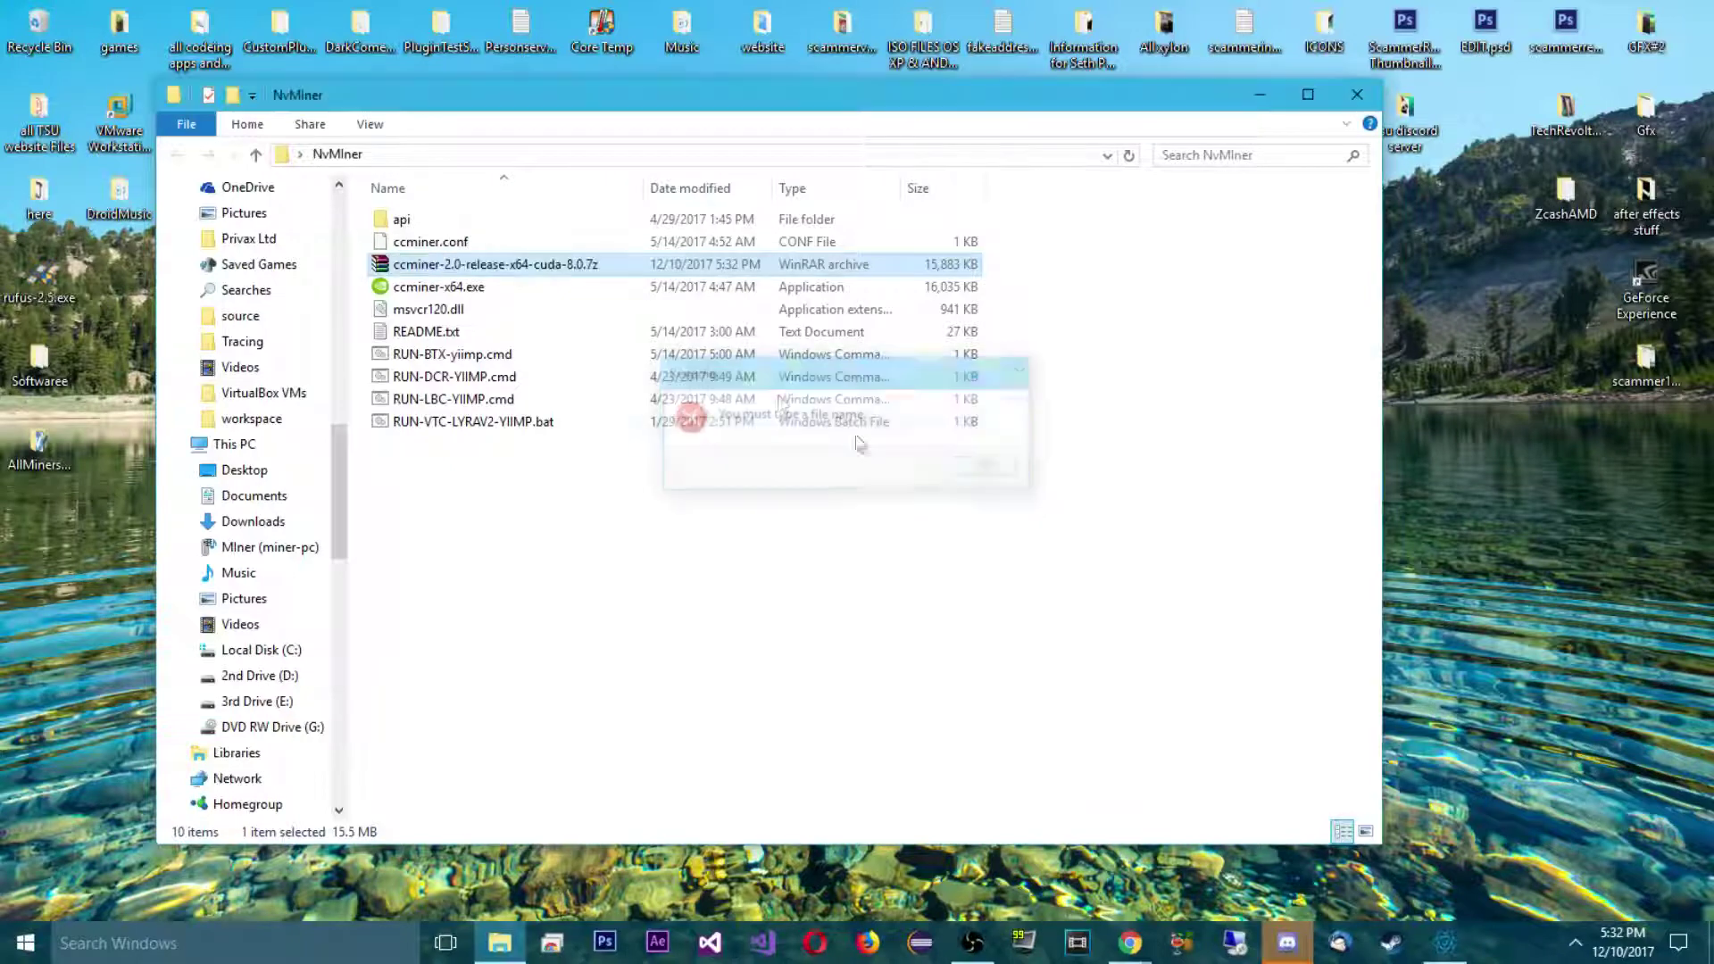
pyautogui.press('Delete')
pyautogui.click(944, 564)
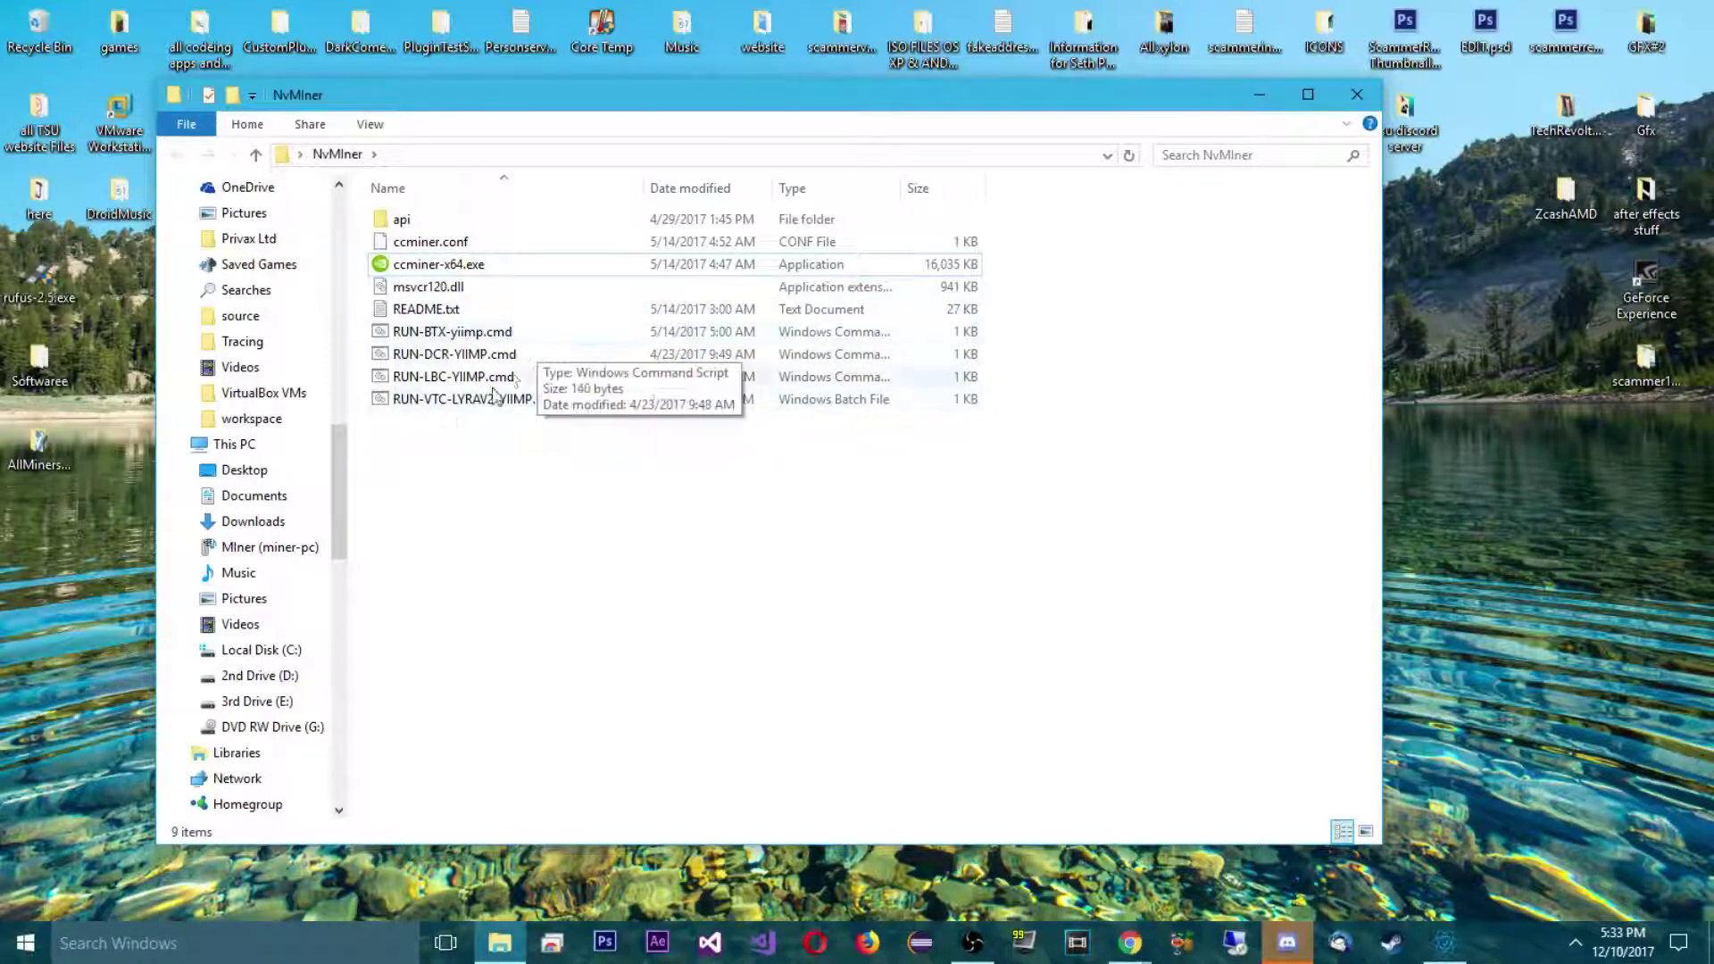
# Delete the RUN-BTX, RUN-DCR and RUN-LBC scripts, keeping RUN-VTC-LYRAV2-YIIMP.bat.
pyautogui.click(442, 337)
pyautogui.click(468, 357)
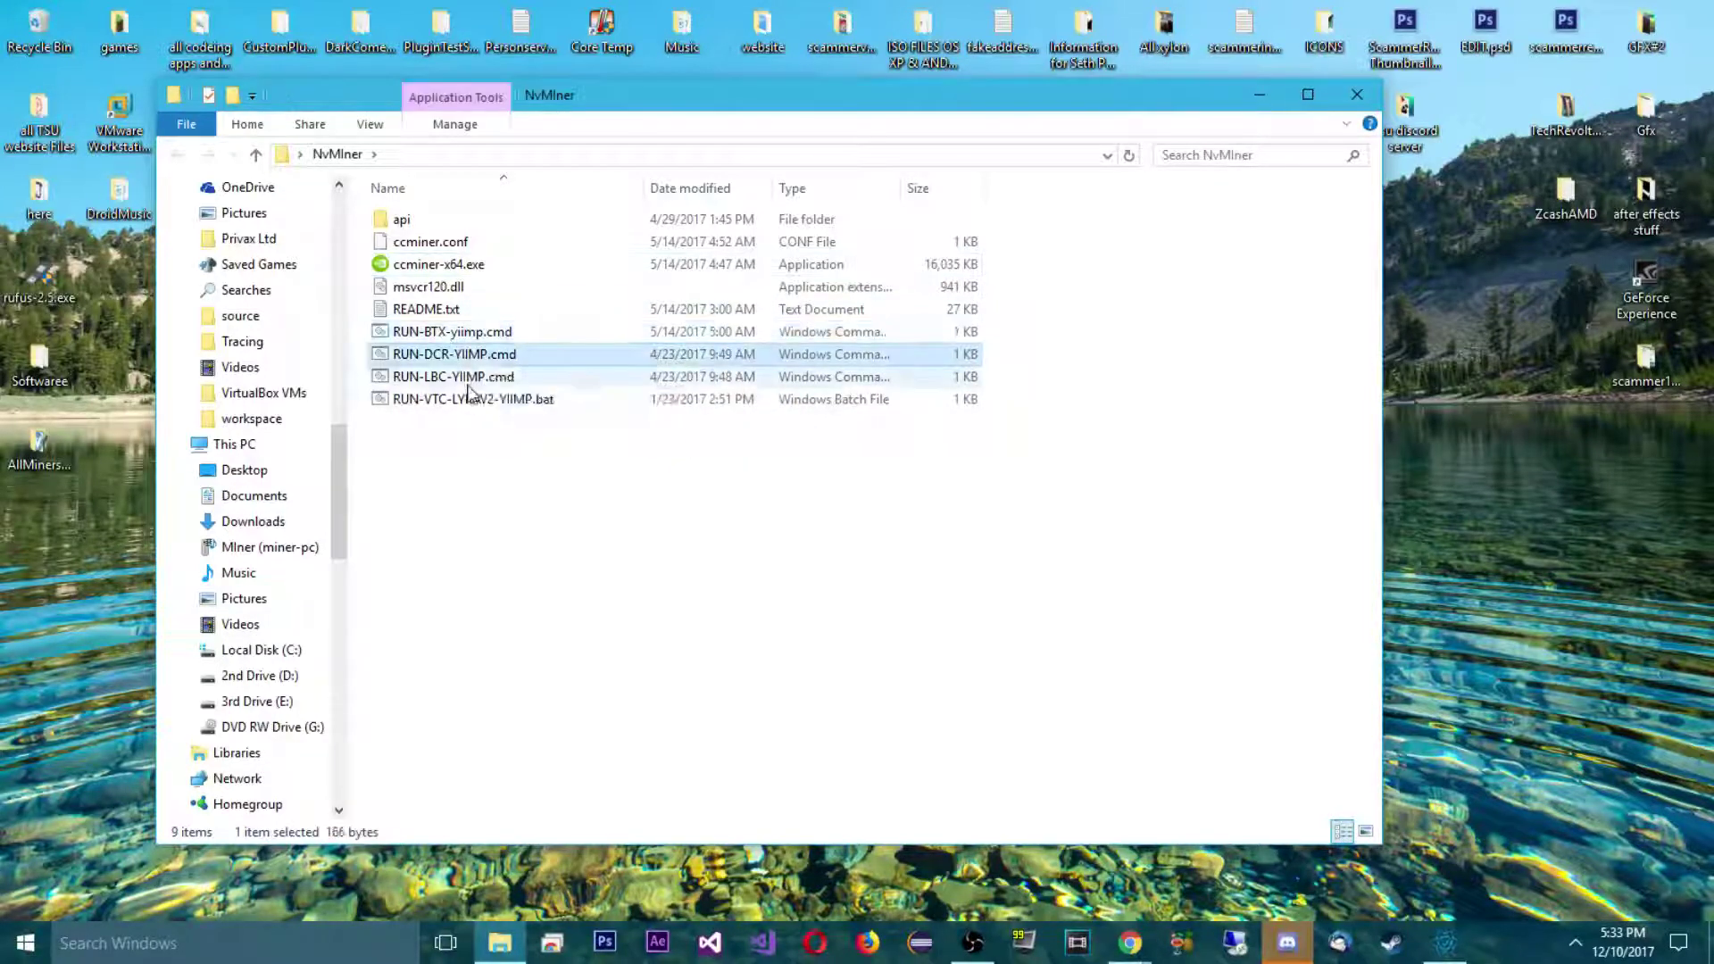
pyautogui.click(468, 386)
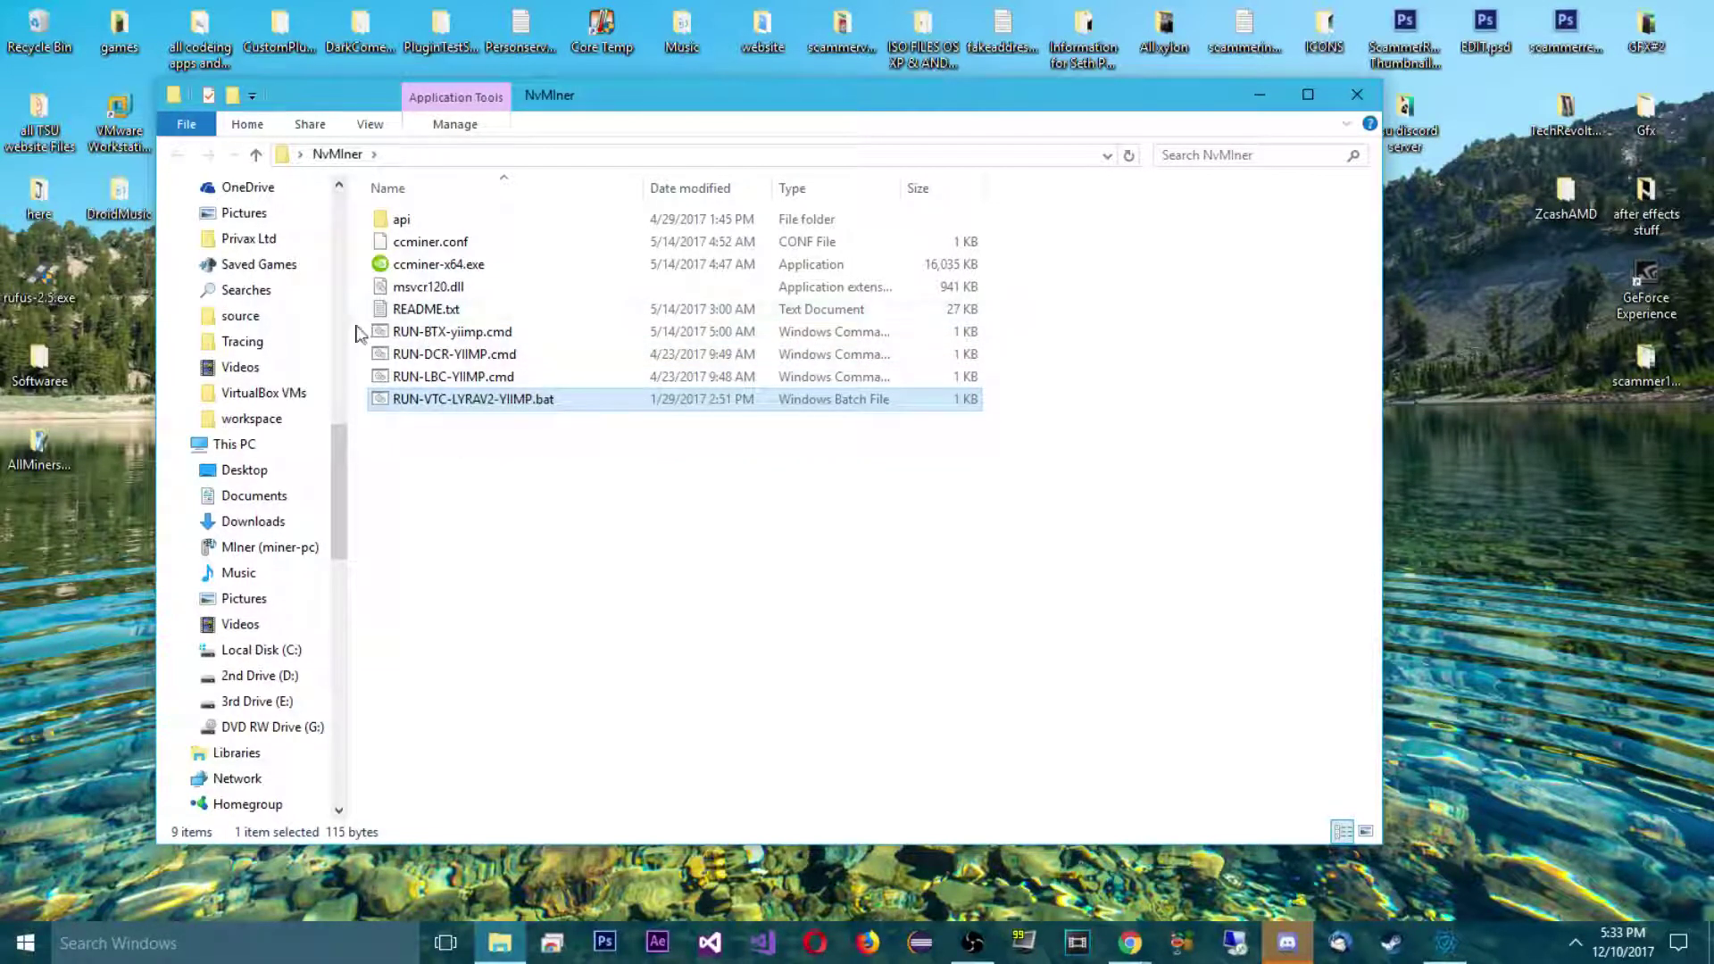
pyautogui.moveTo(364, 329); pyautogui.dragTo(438, 382)
pyautogui.press('Delete')
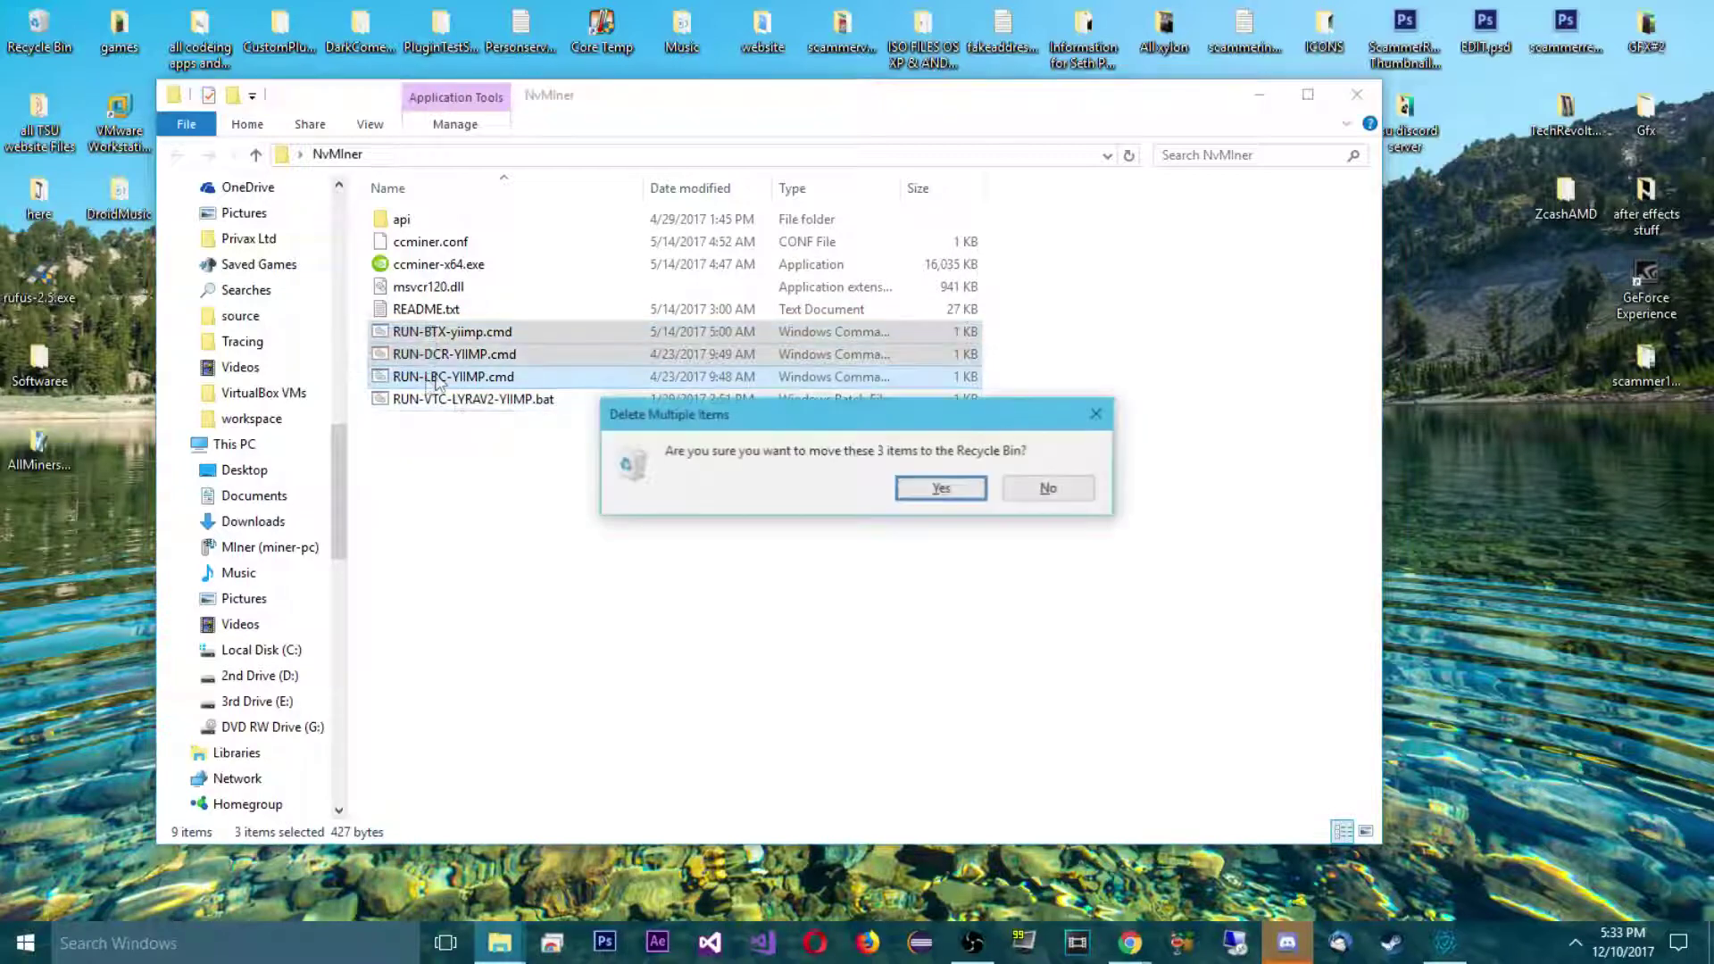
pyautogui.click(895, 483)
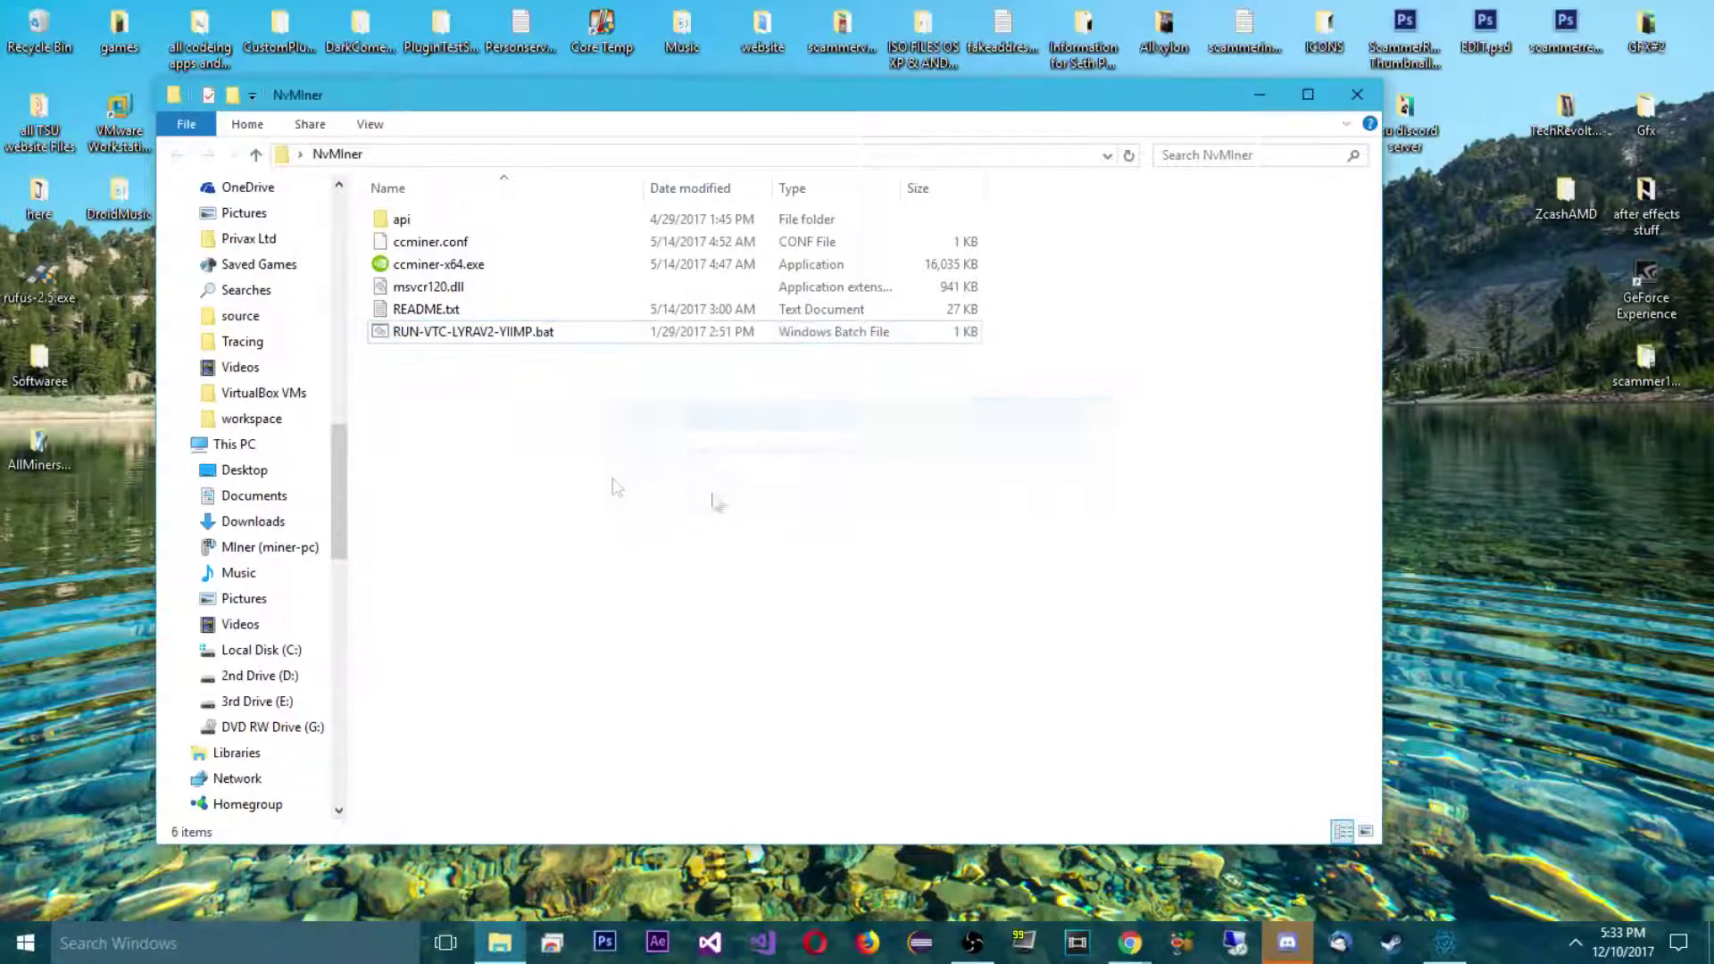
pyautogui.rightClick(429, 335)
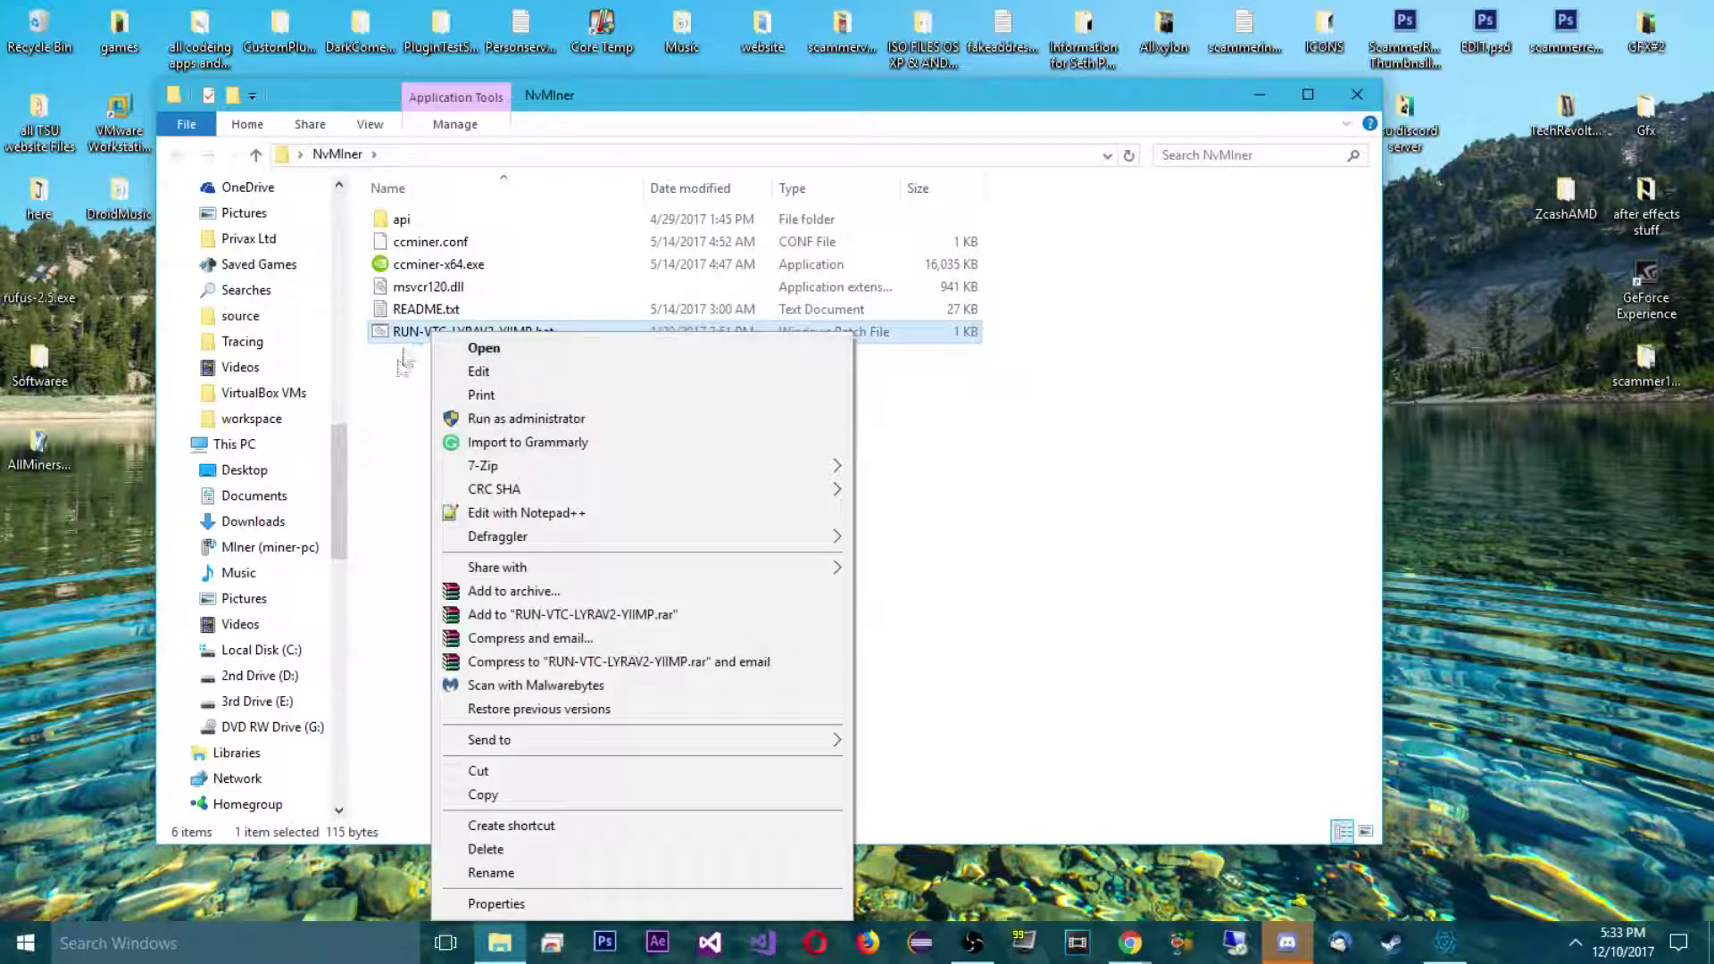
pyautogui.click(401, 359)
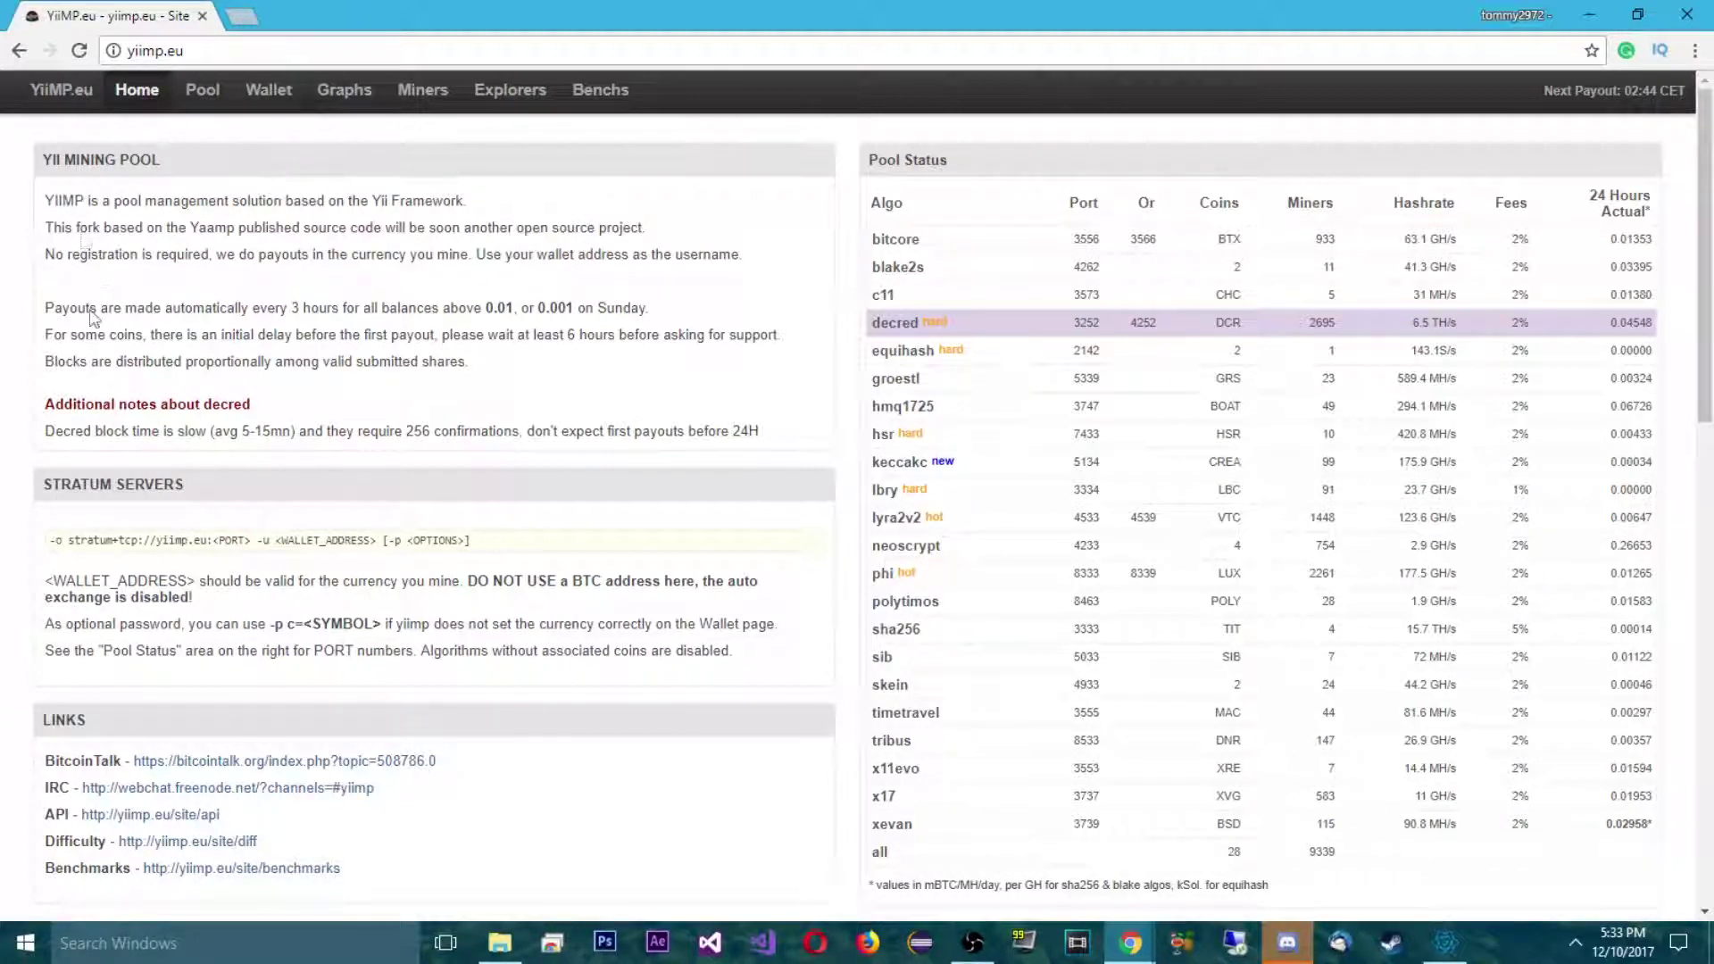
pyautogui.moveTo(81, 492); pyautogui.dragTo(200, 500)
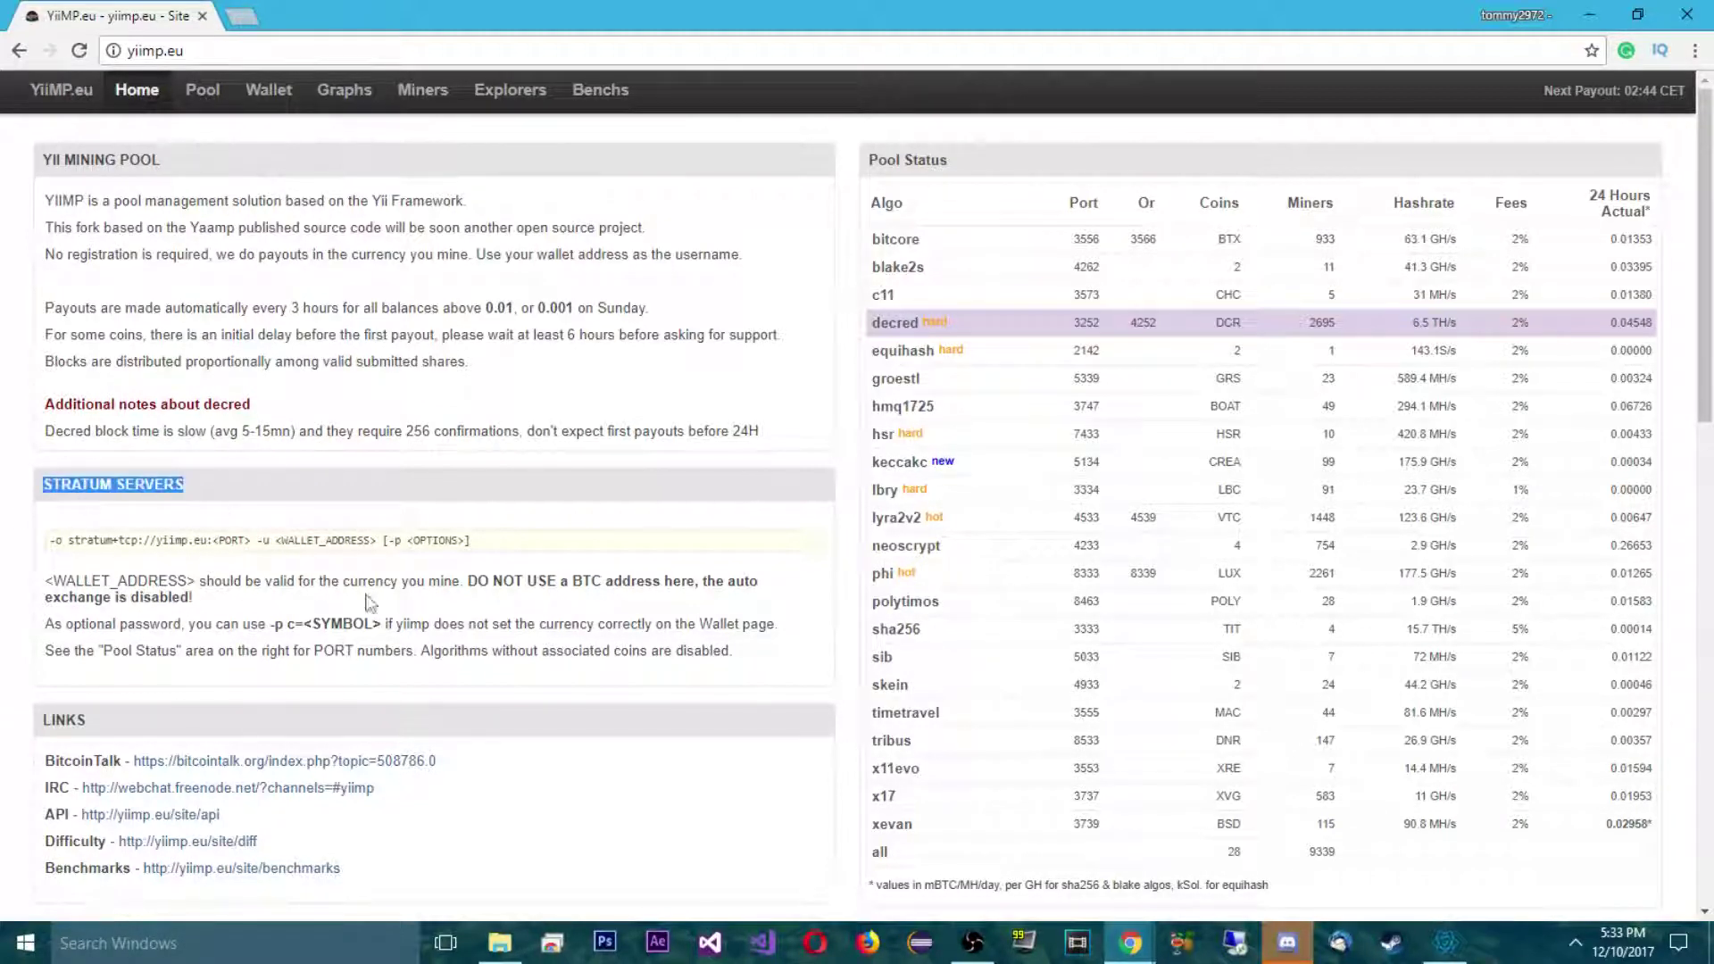
pyautogui.moveTo(66, 541)
pyautogui.mouseDown()
pyautogui.moveTo(191, 544)
pyautogui.moveTo(156, 547)
pyautogui.mouseUp()
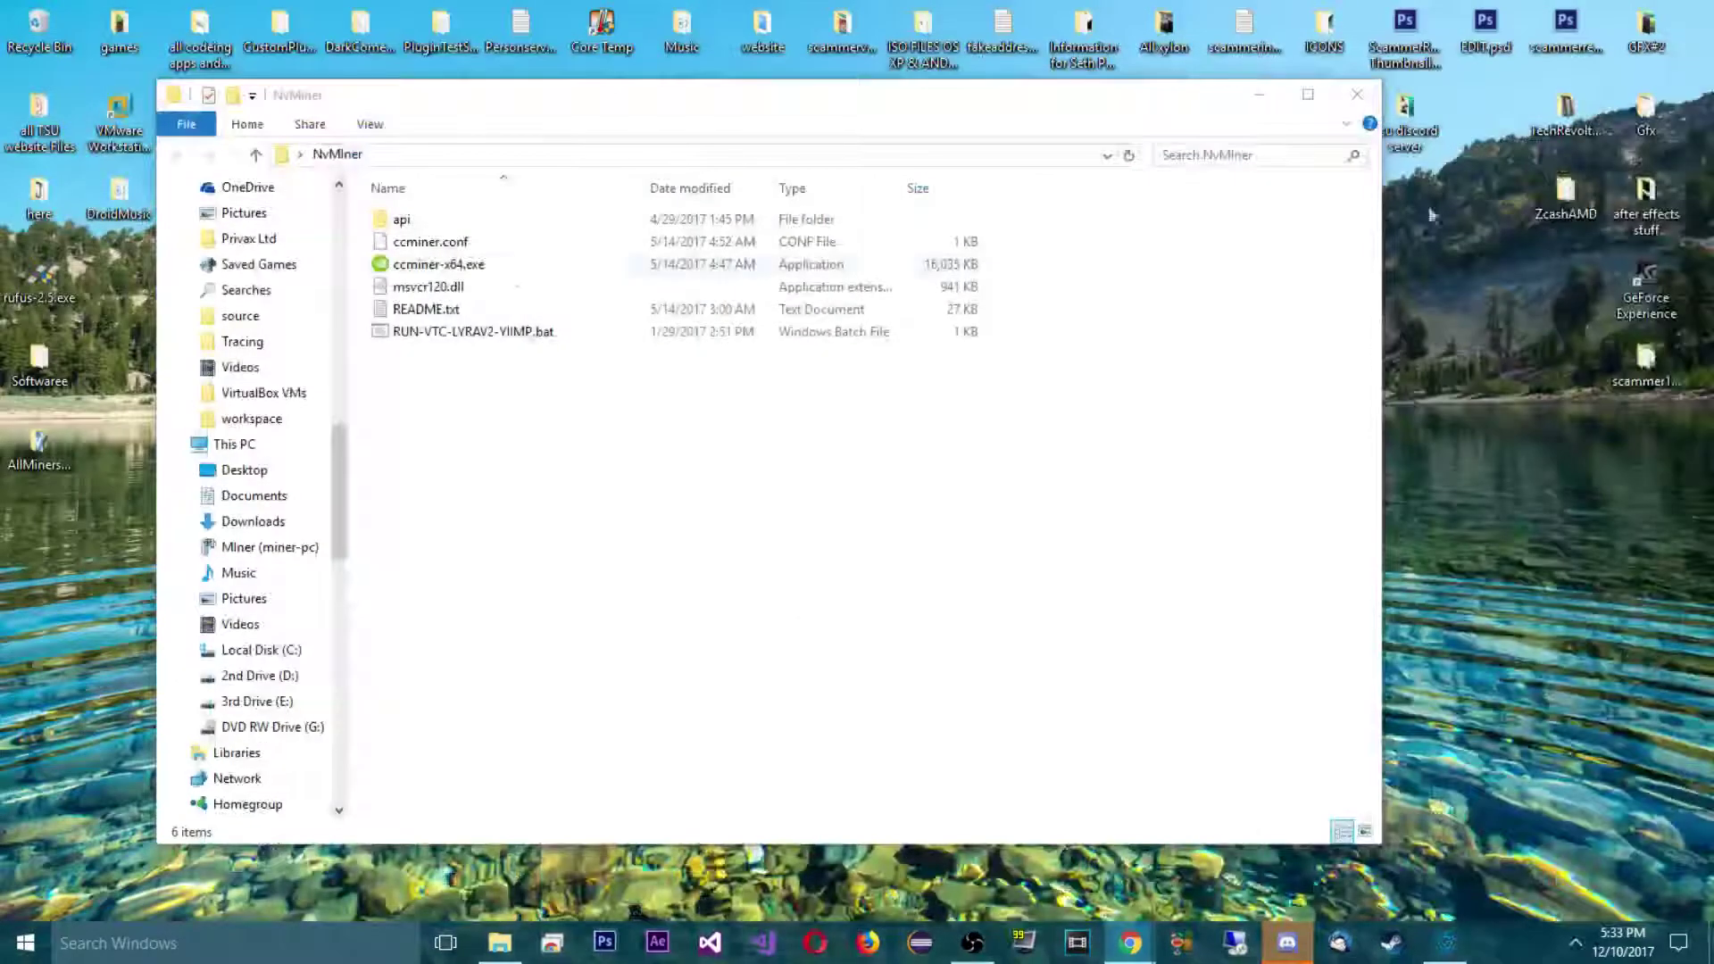
pyautogui.click(503, 336)
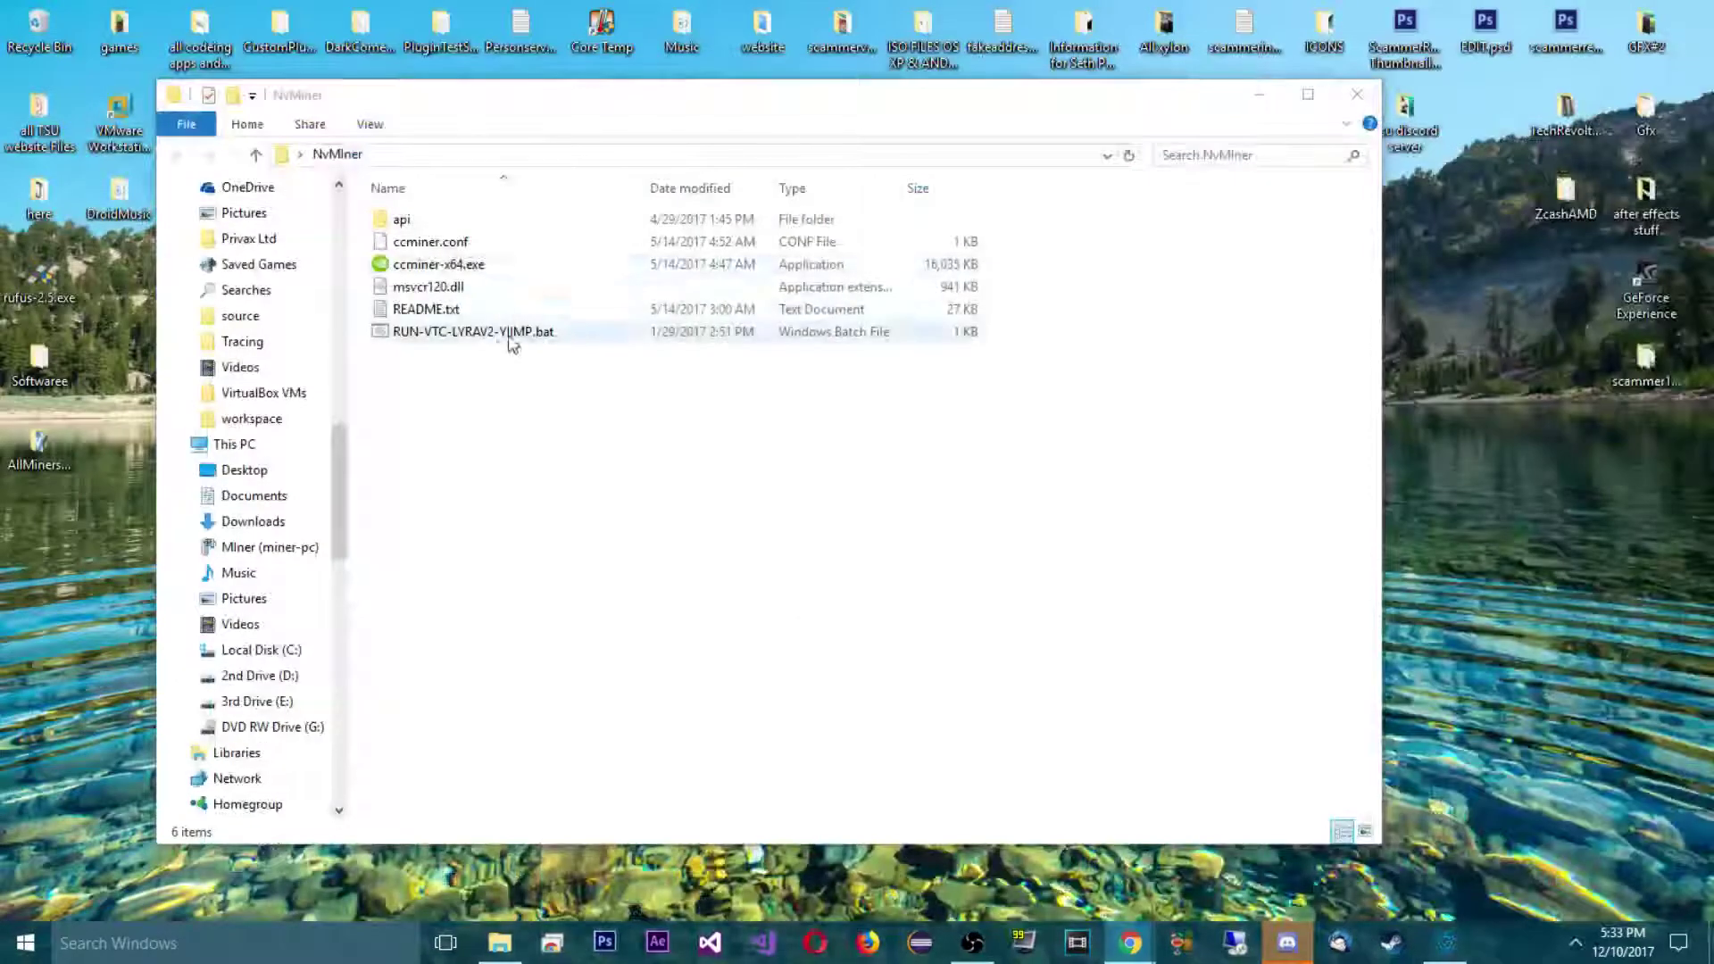
# Edit the Vertcoin batch file, pasting the Electrum-VTC receiving address over the old one.
pyautogui.rightClick(500, 349)
pyautogui.click(545, 374)
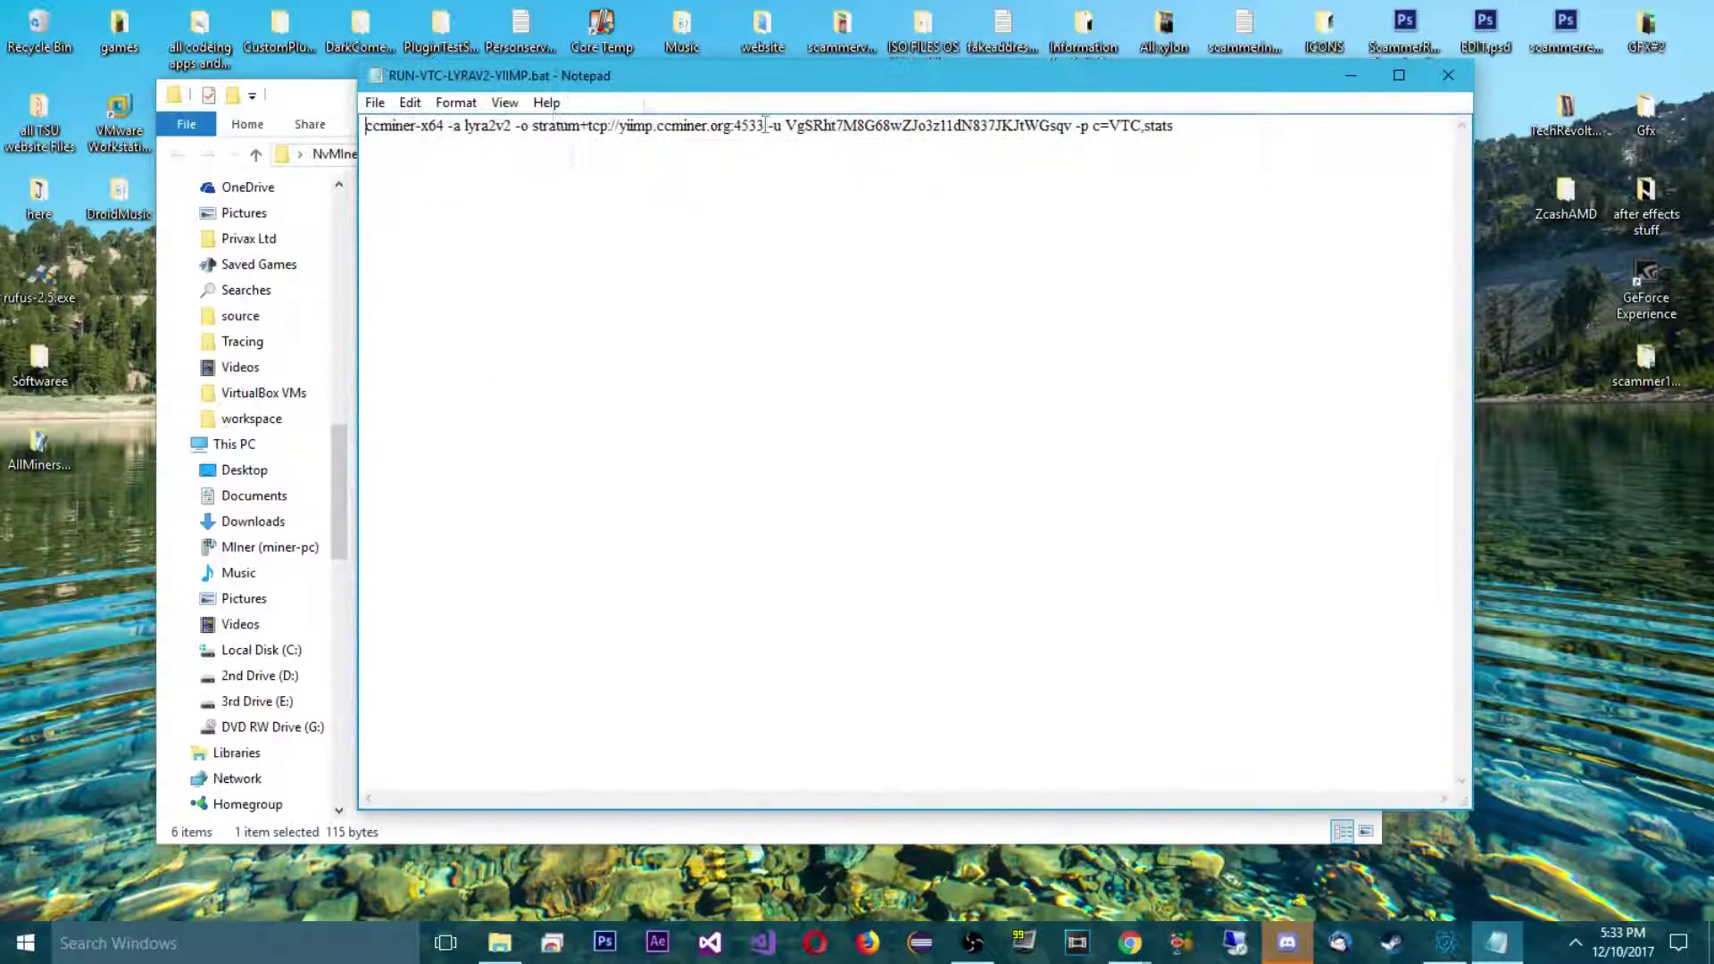
pyautogui.moveTo(893, 89)
pyautogui.mouseDown()
pyautogui.moveTo(774, 135)
pyautogui.moveTo(1027, 151)
pyautogui.mouseUp()
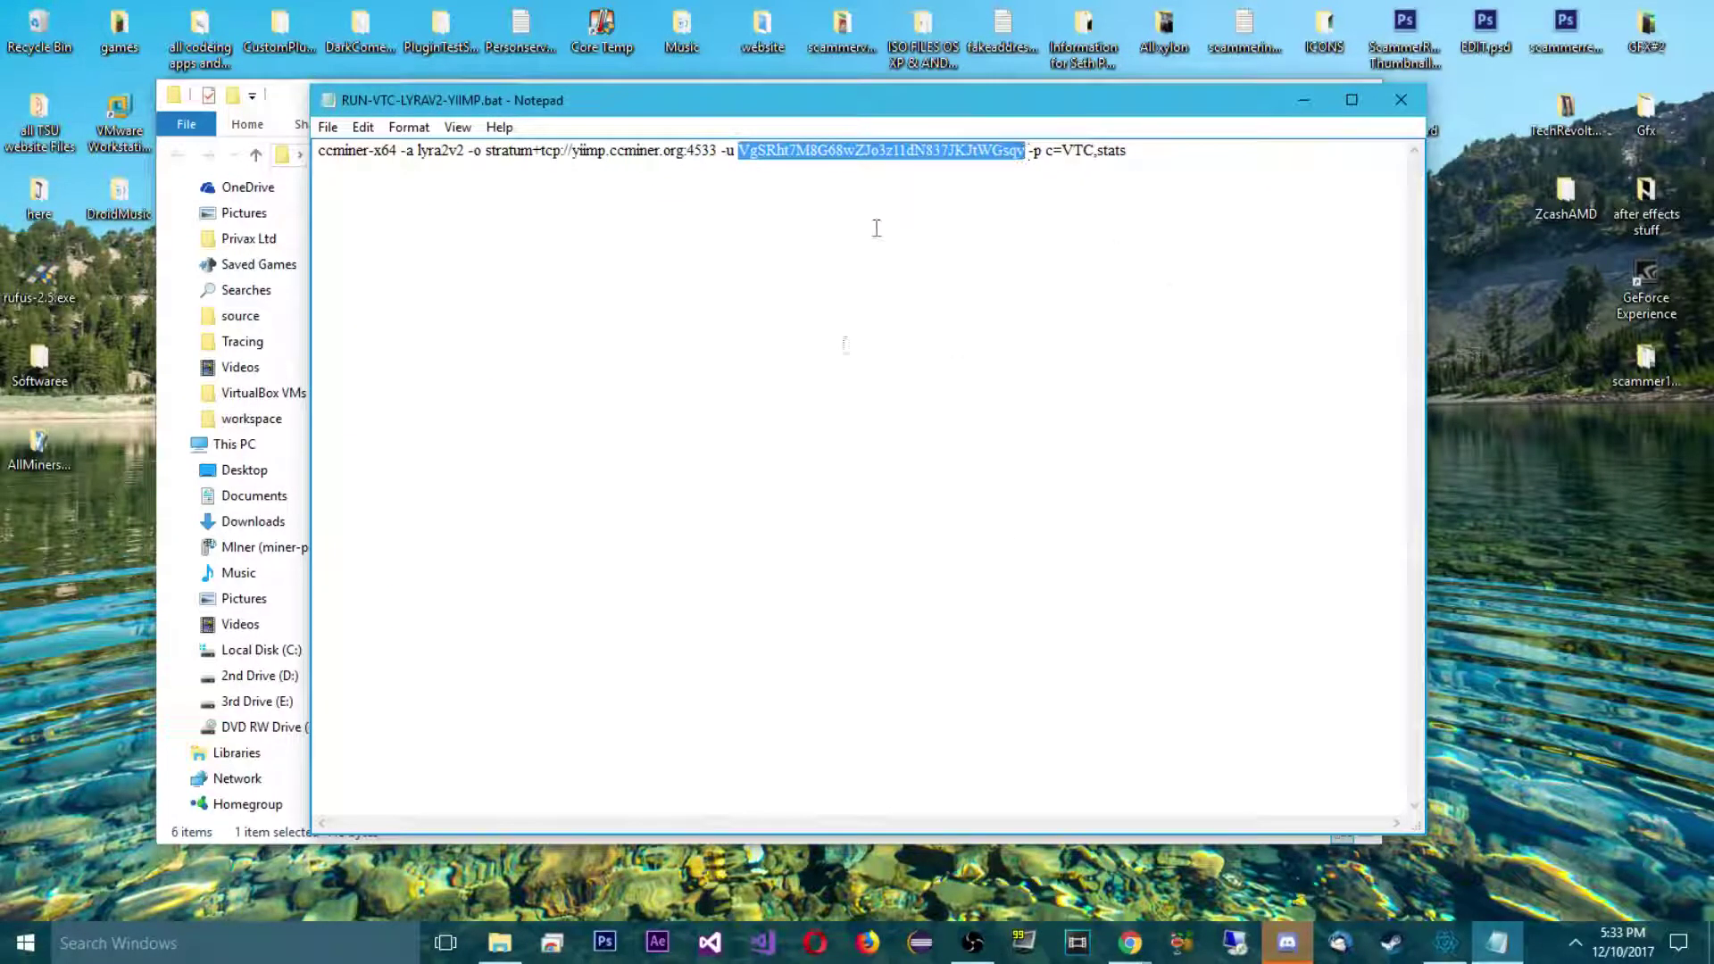
pyautogui.click(1444, 944)
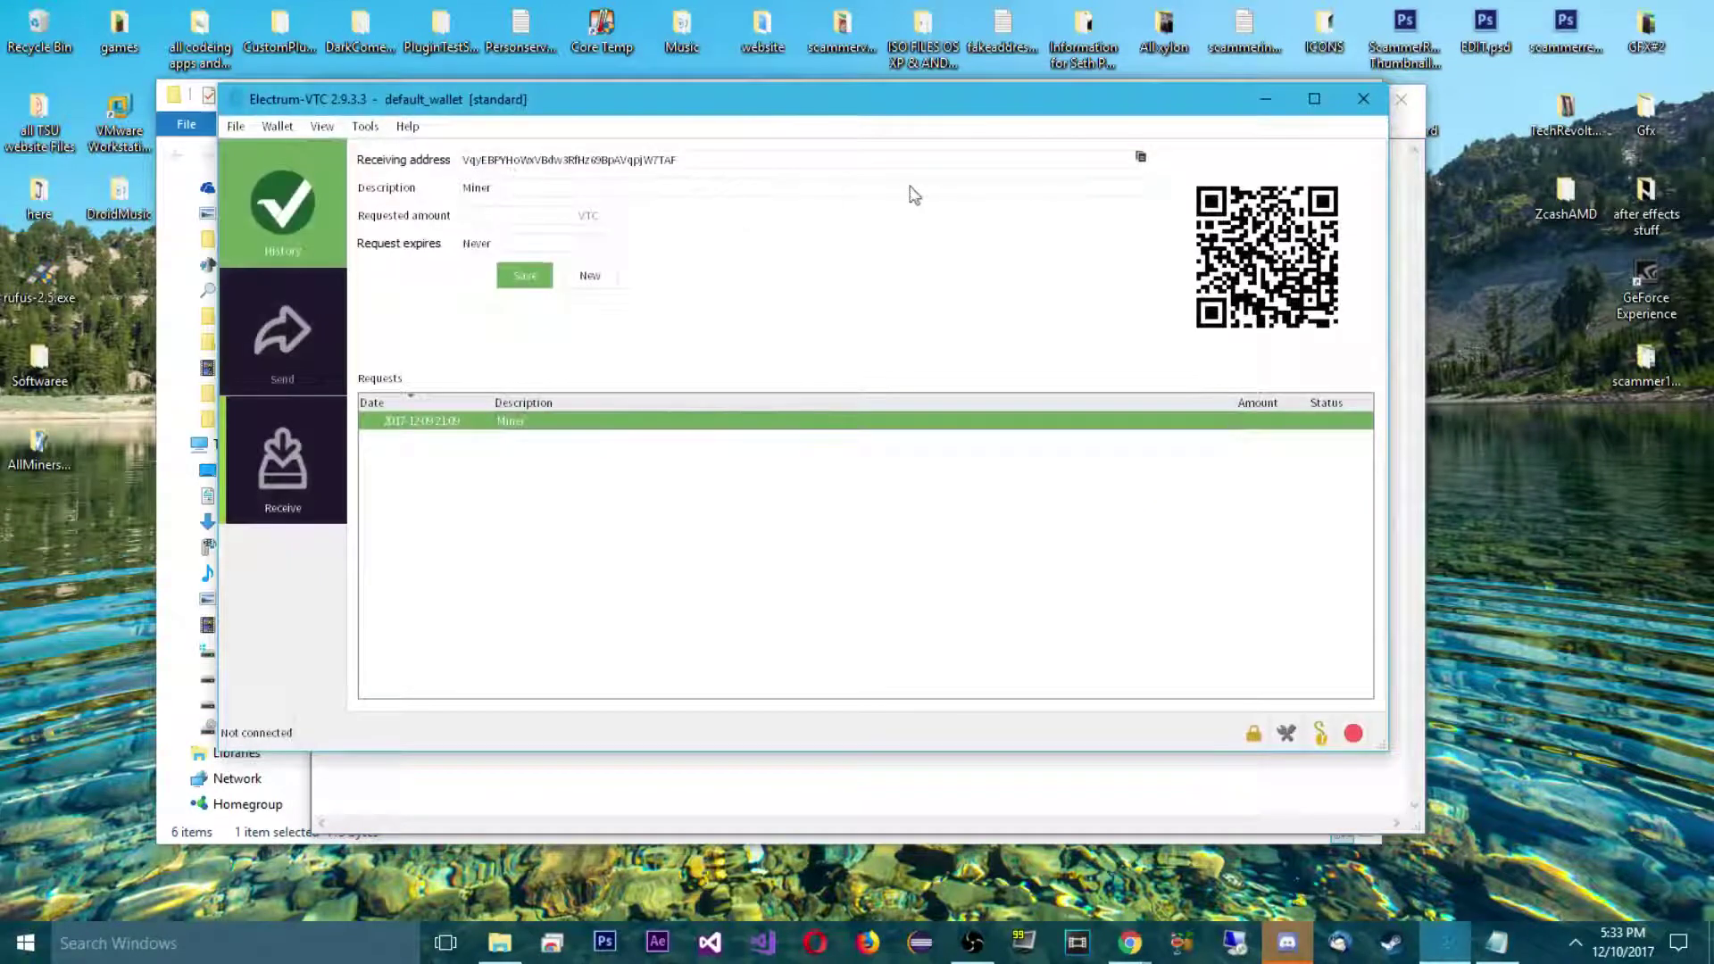
pyautogui.click(1264, 100)
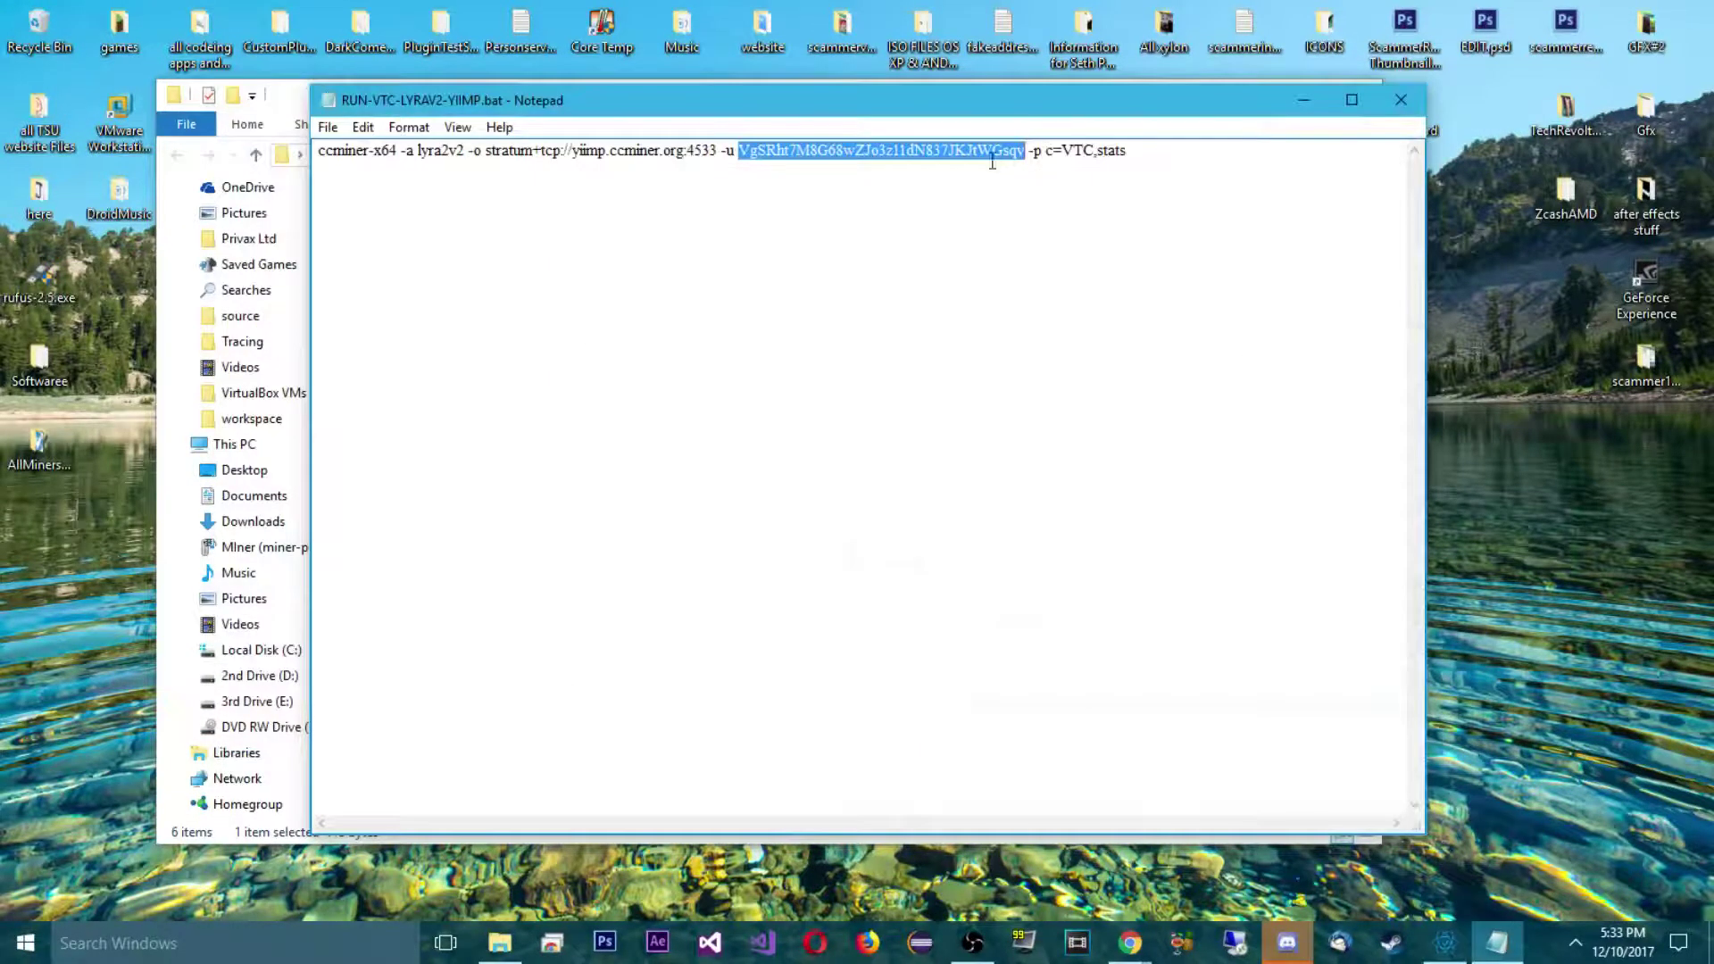
pyautogui.hotkey('ctrl', 'v')
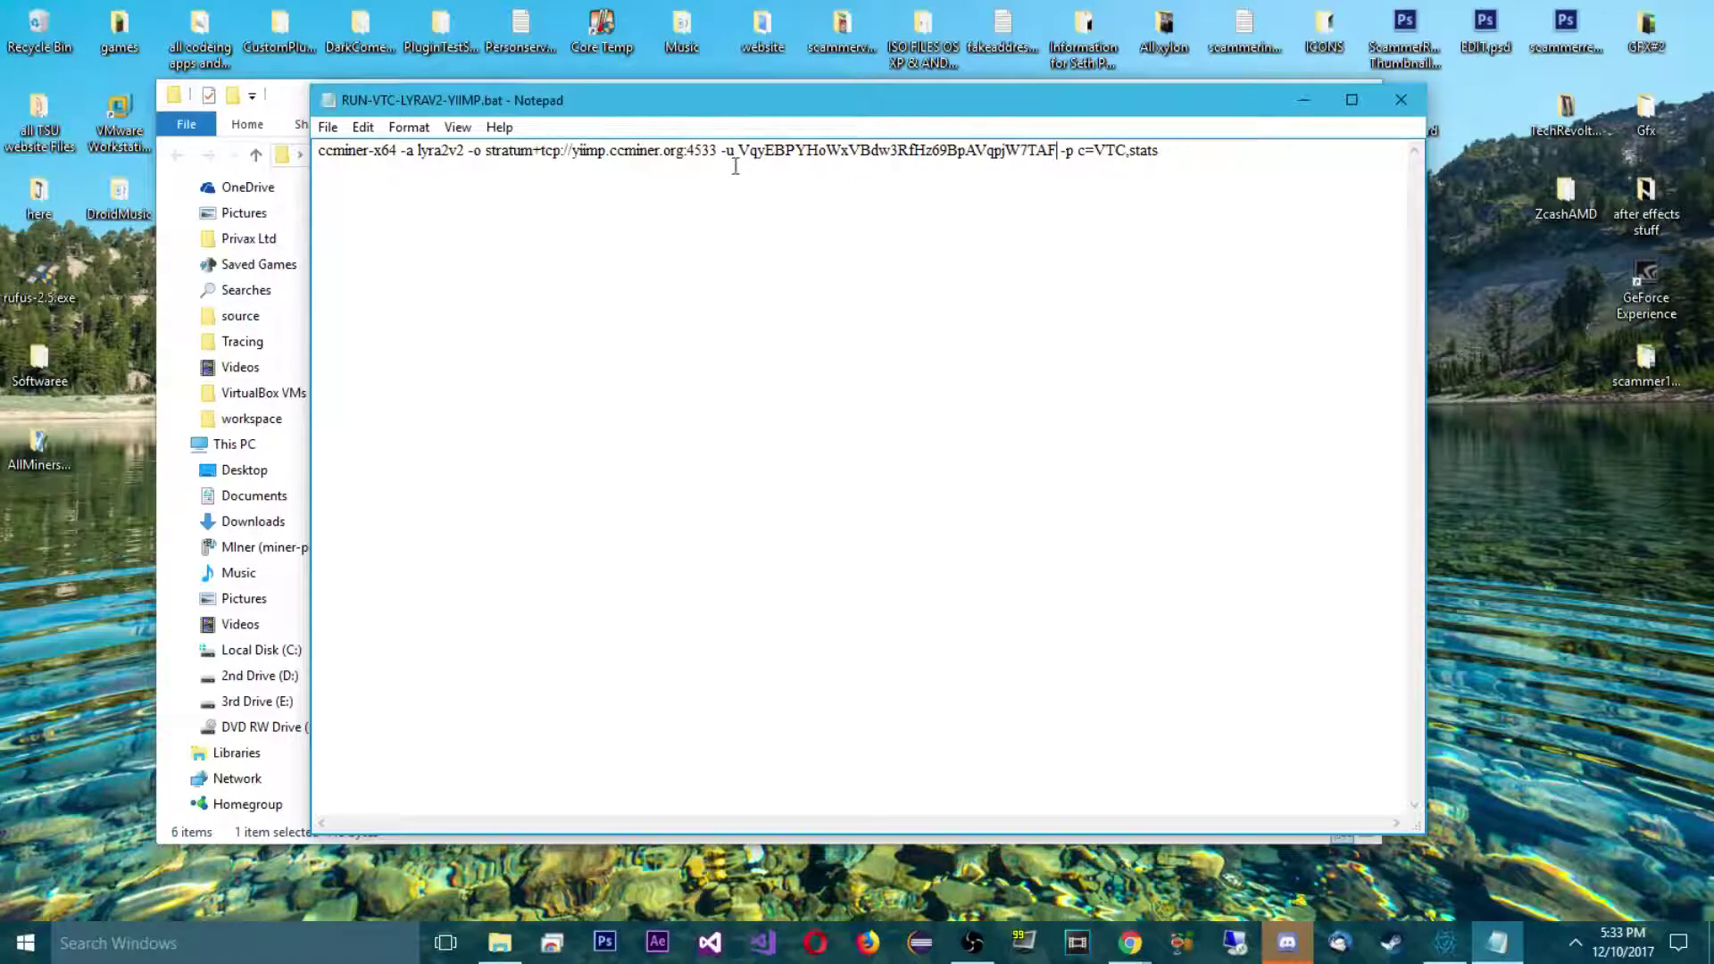
# Save the edited Vertcoin batch script and close Notepad.
pyautogui.moveTo(643, 120); pyautogui.dragTo(597, 127)
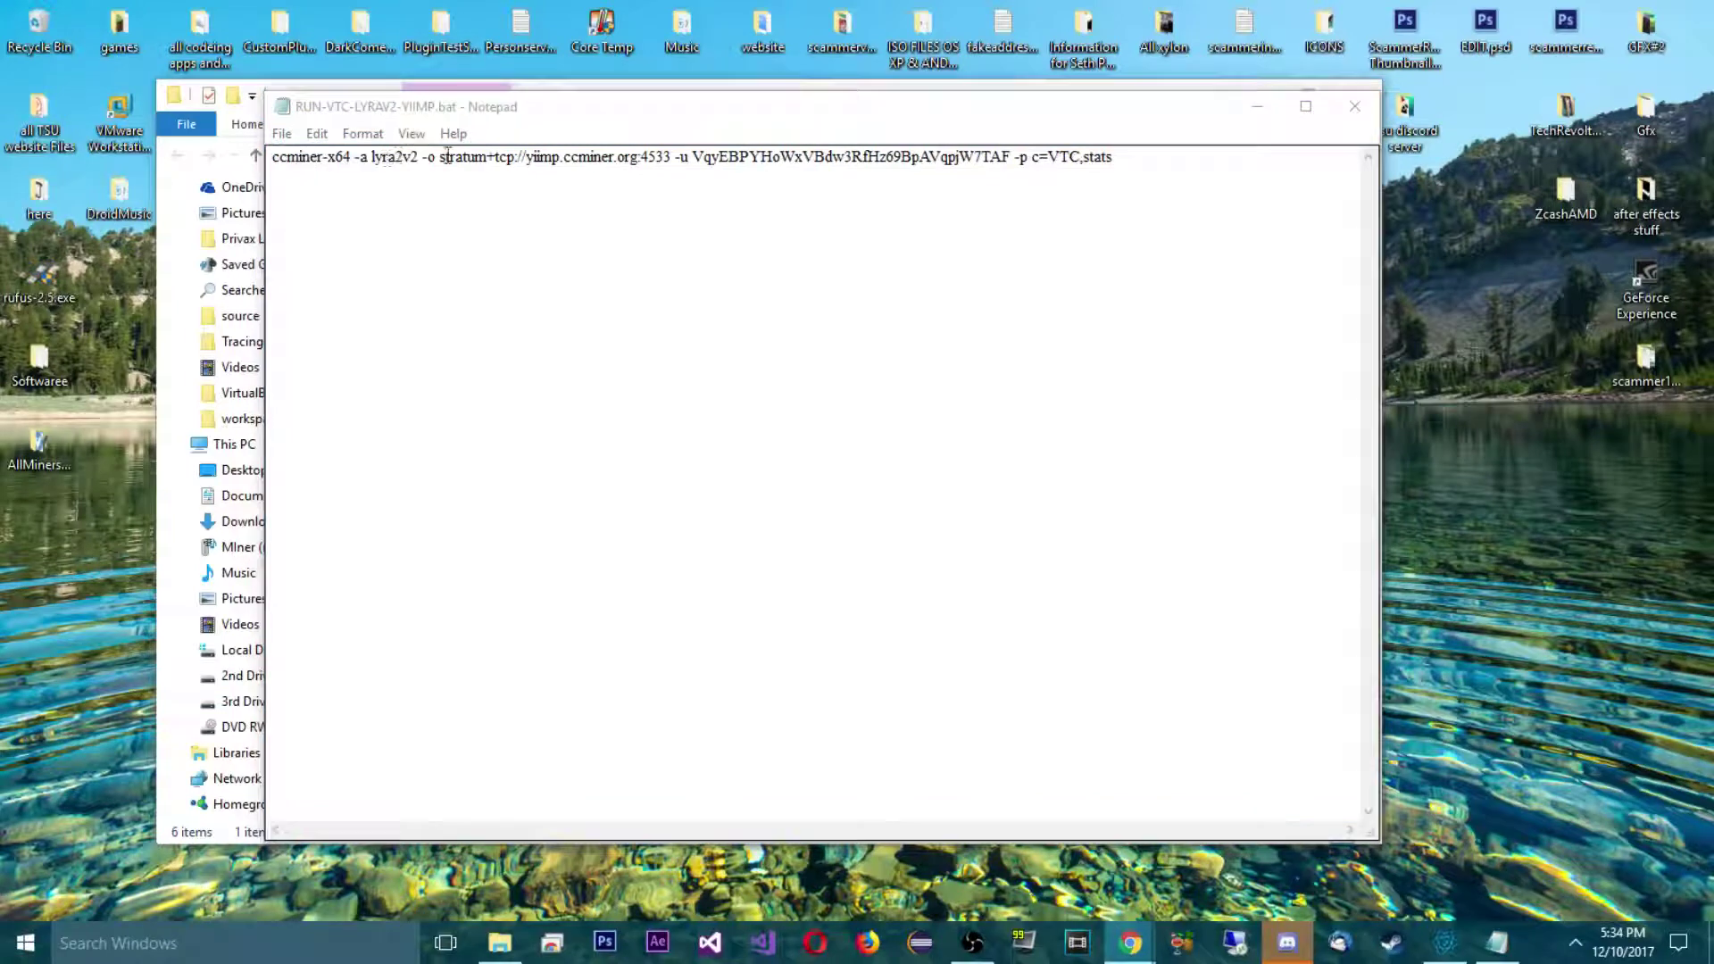
pyautogui.moveTo(442, 157); pyautogui.dragTo(666, 157)
pyautogui.click(666, 157)
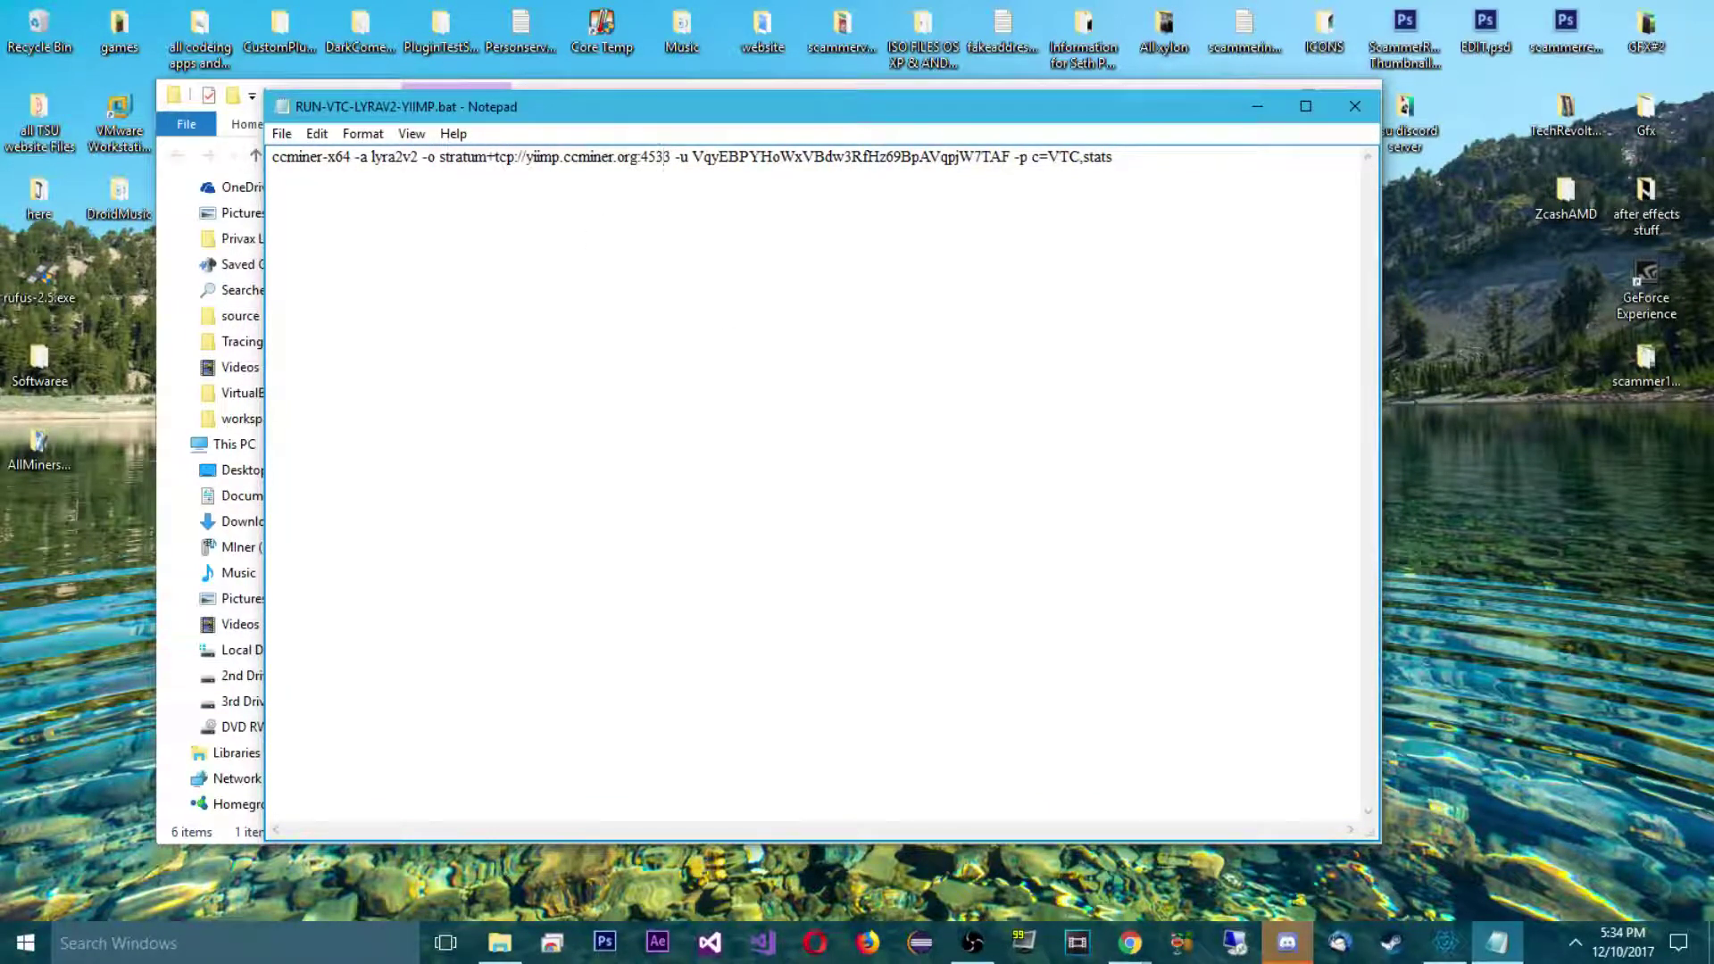
pyautogui.click(282, 134)
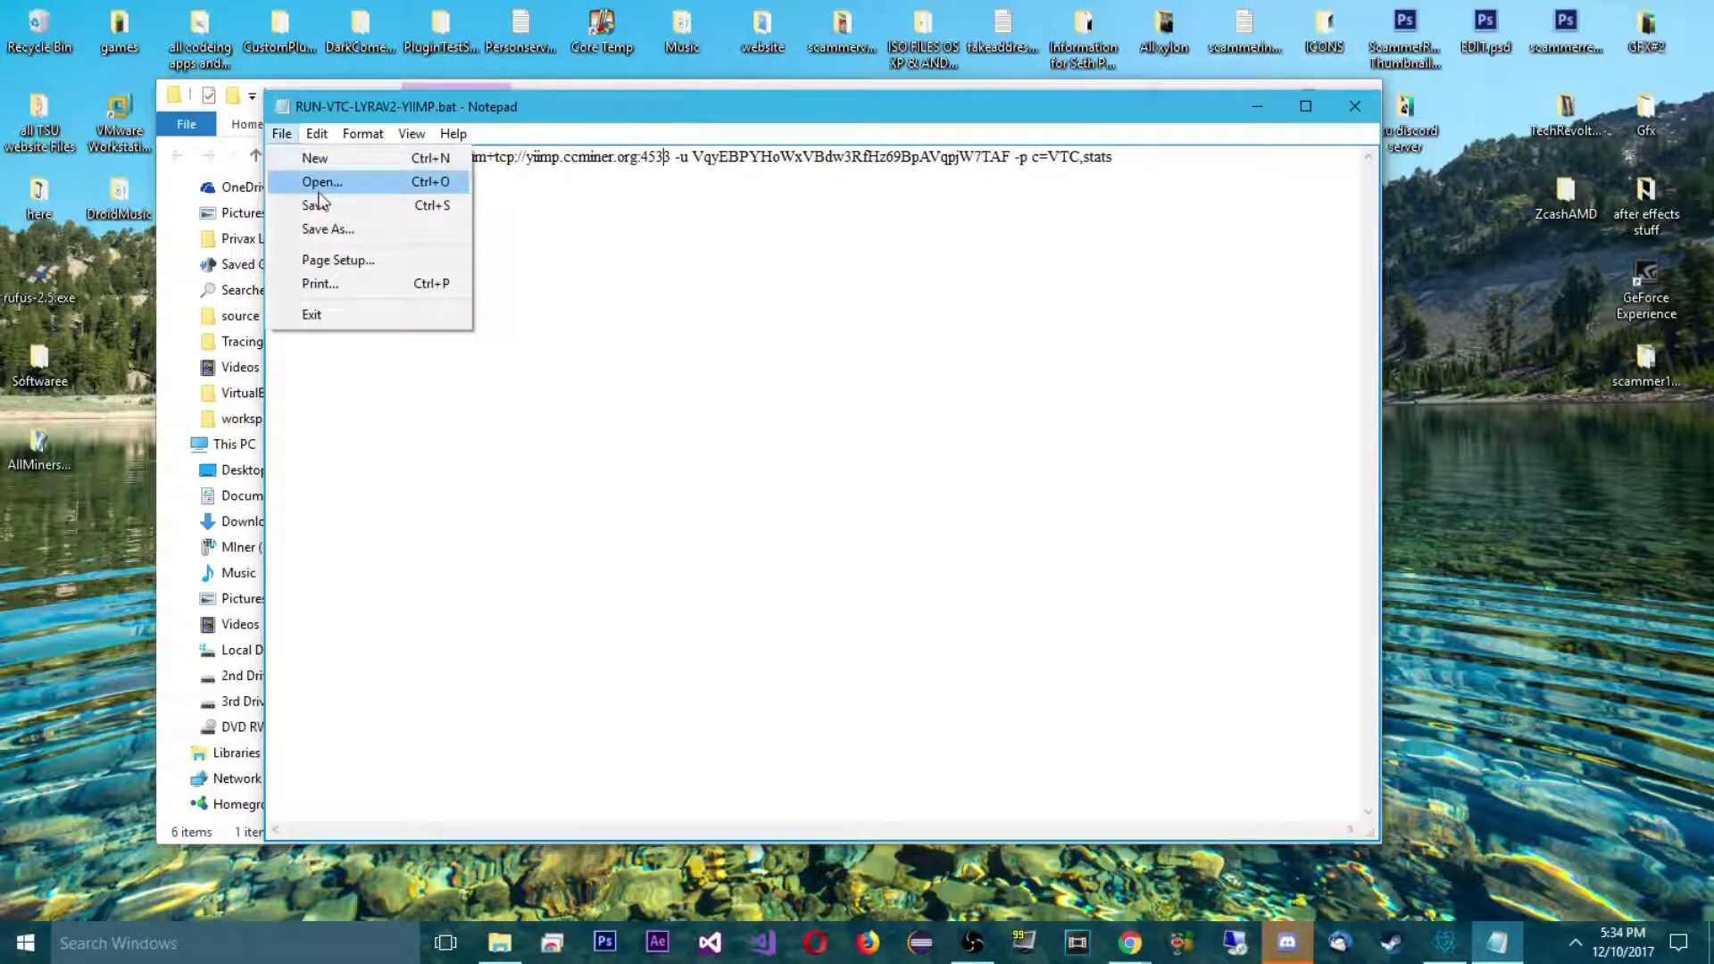
pyautogui.click(322, 203)
pyautogui.click(1354, 106)
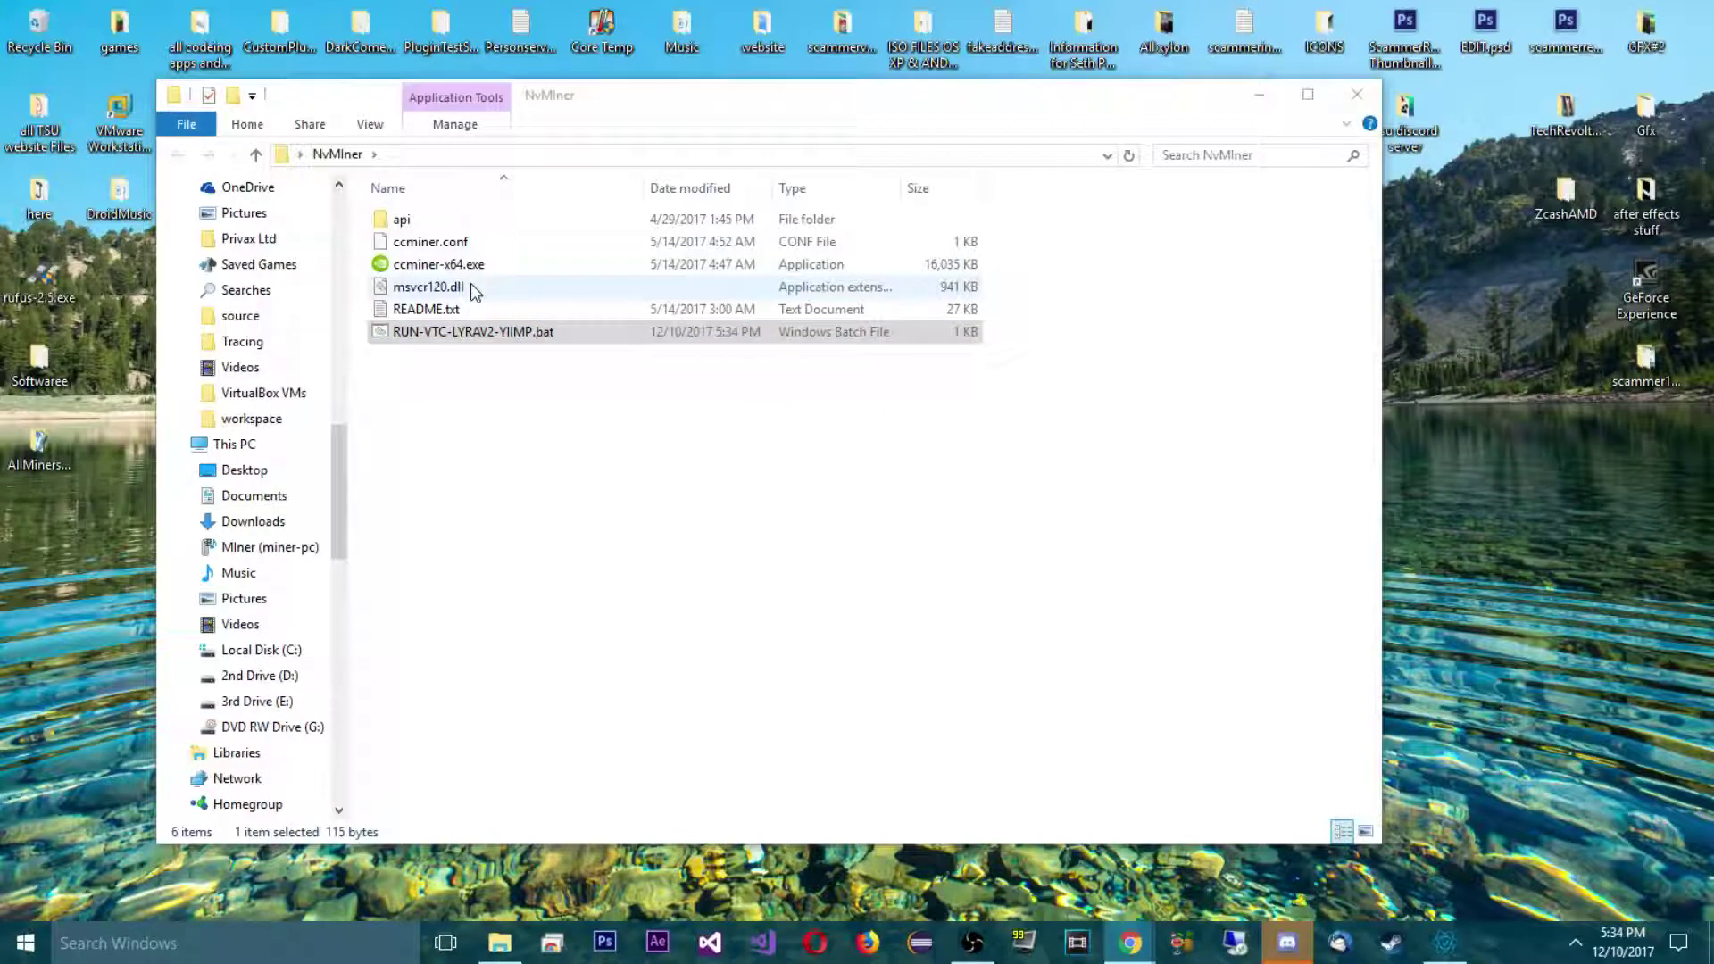
# Start the Vertcoin miner with its console on the left half and yiimp.eu on the right.
pyautogui.doubleClick(642, 331)
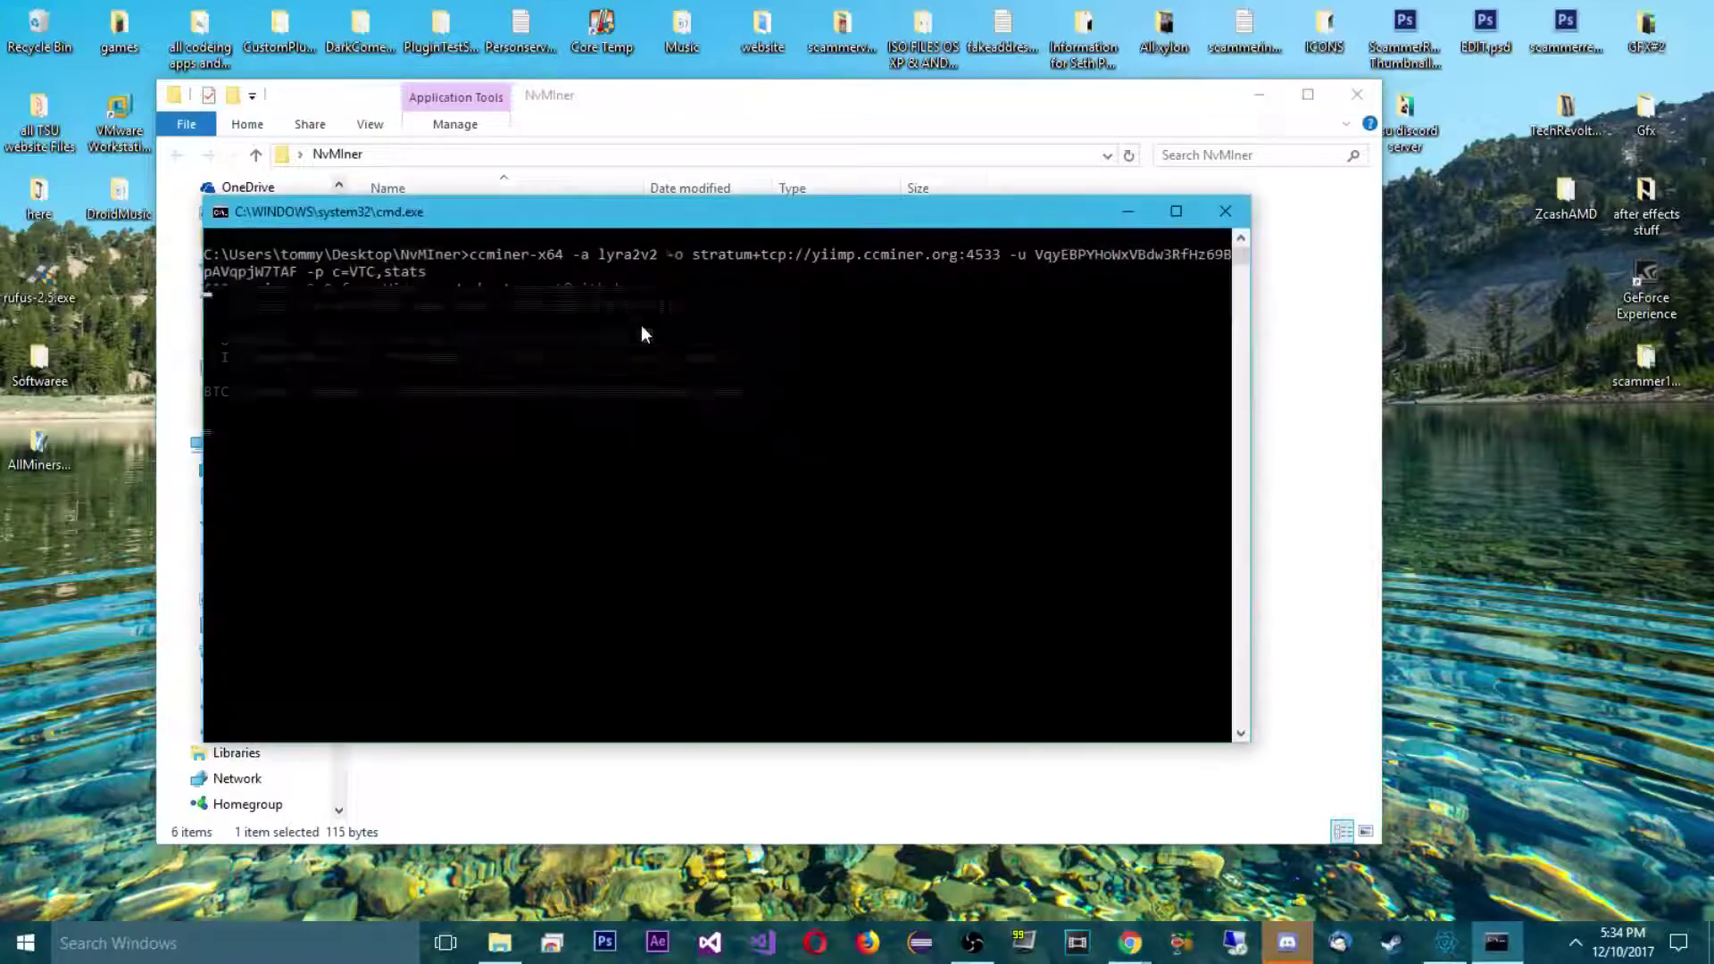
pyautogui.moveTo(688, 216); pyautogui.dragTo(0, 257)
pyautogui.click(469, 223)
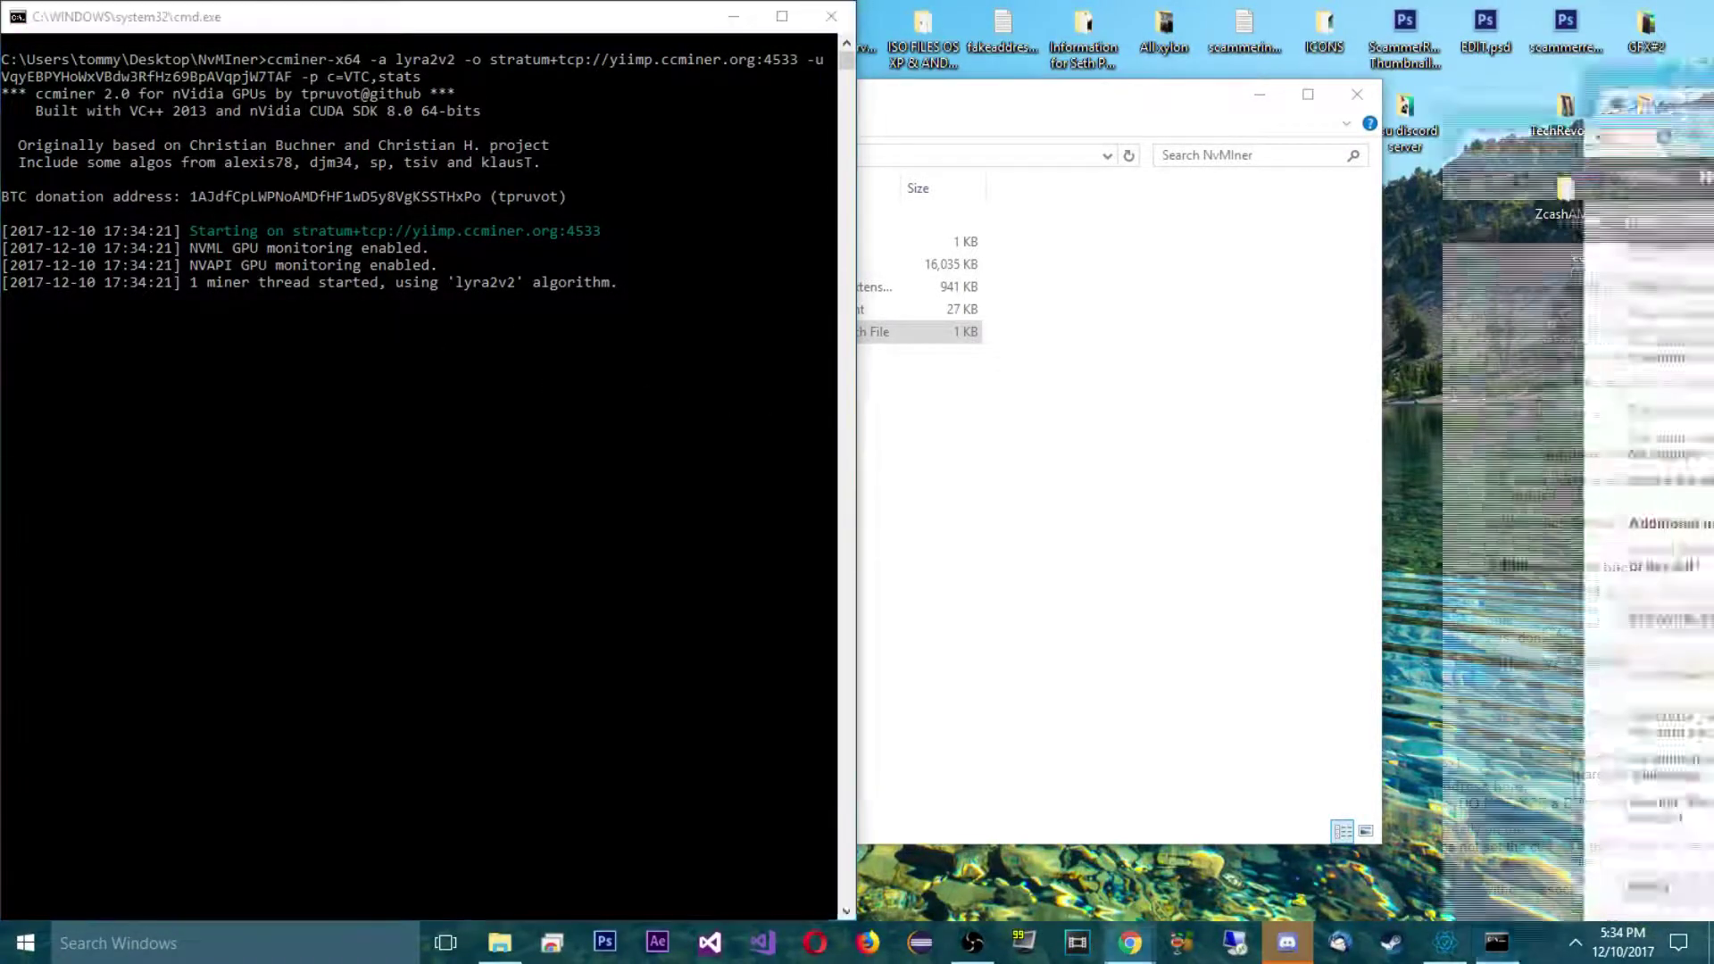
pyautogui.click(1131, 943)
pyautogui.moveTo(1506, 181); pyautogui.dragTo(1712, 180)
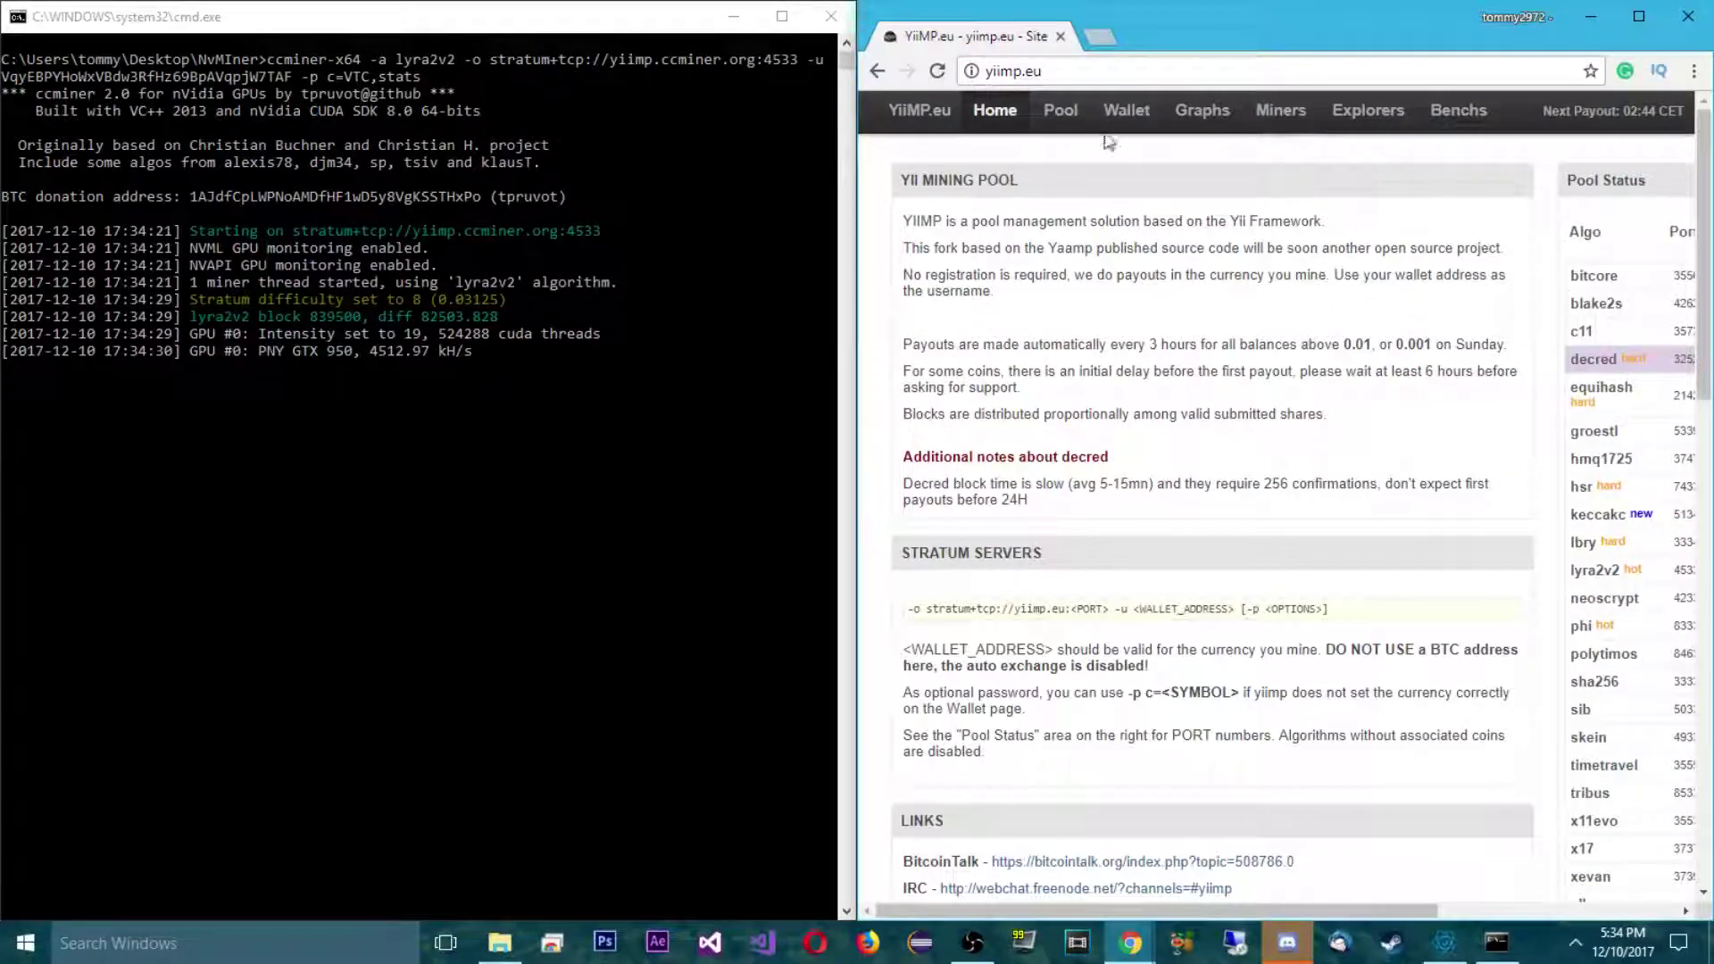
# Look up the saved Vertcoin wallet address on YiiMP's Wallet page, beside the miner console.
pyautogui.click(1127, 118)
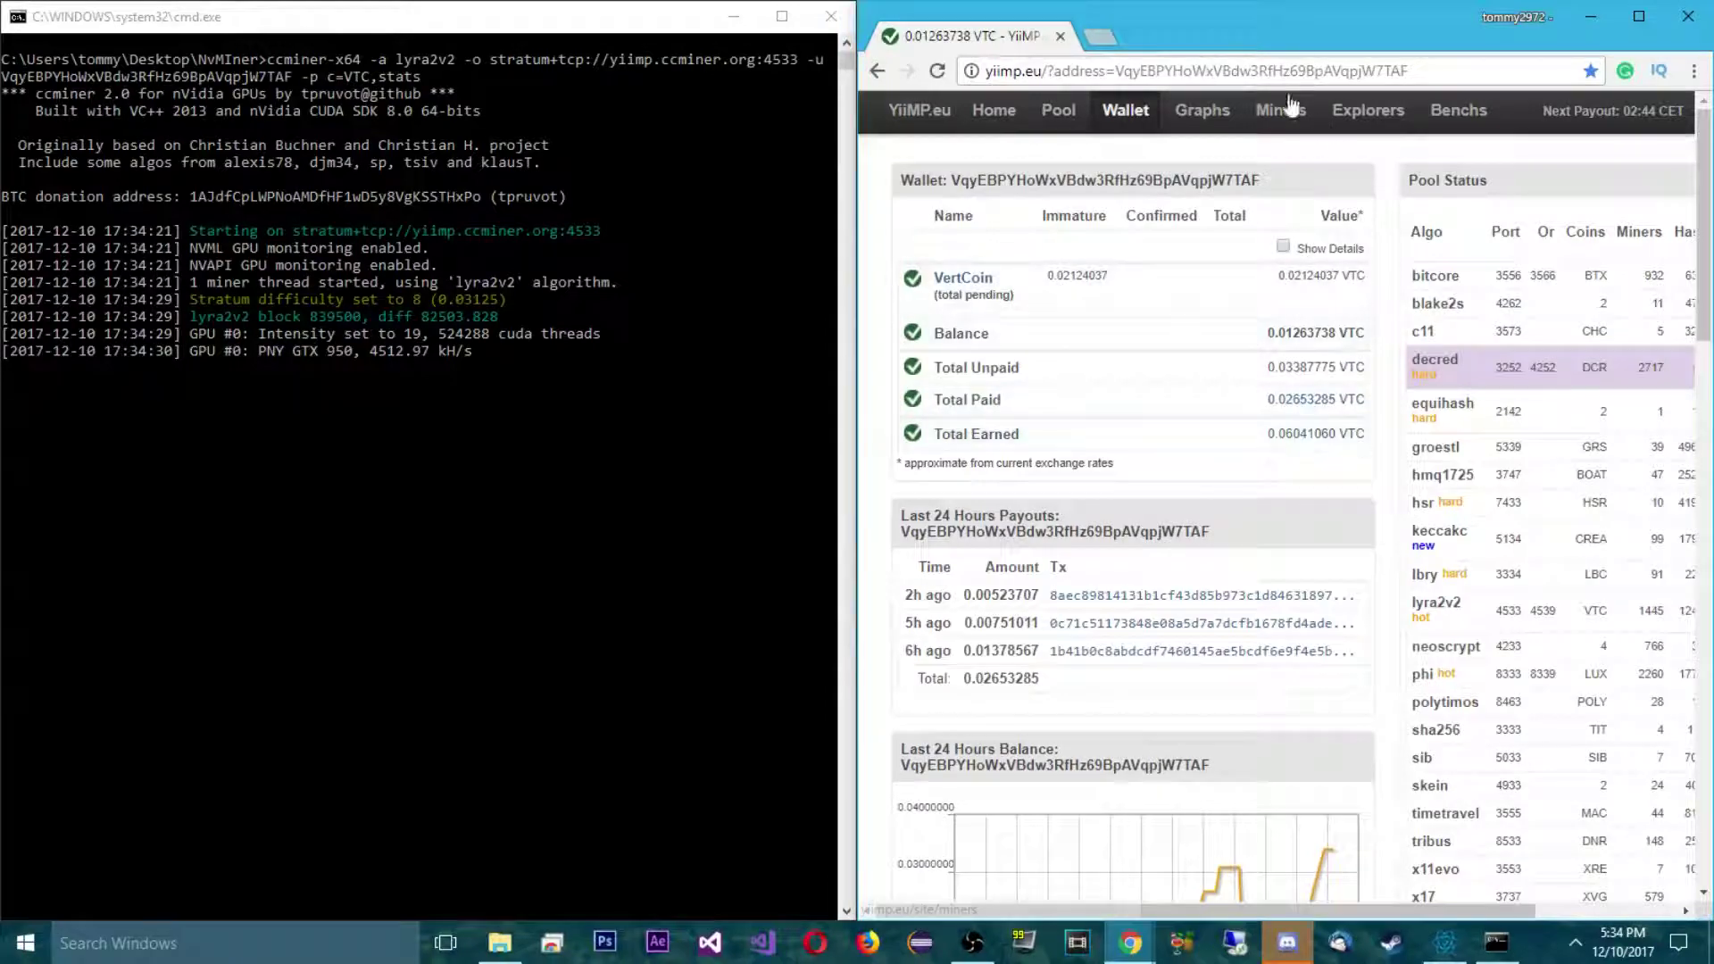
pyautogui.doubleClick(1225, 33)
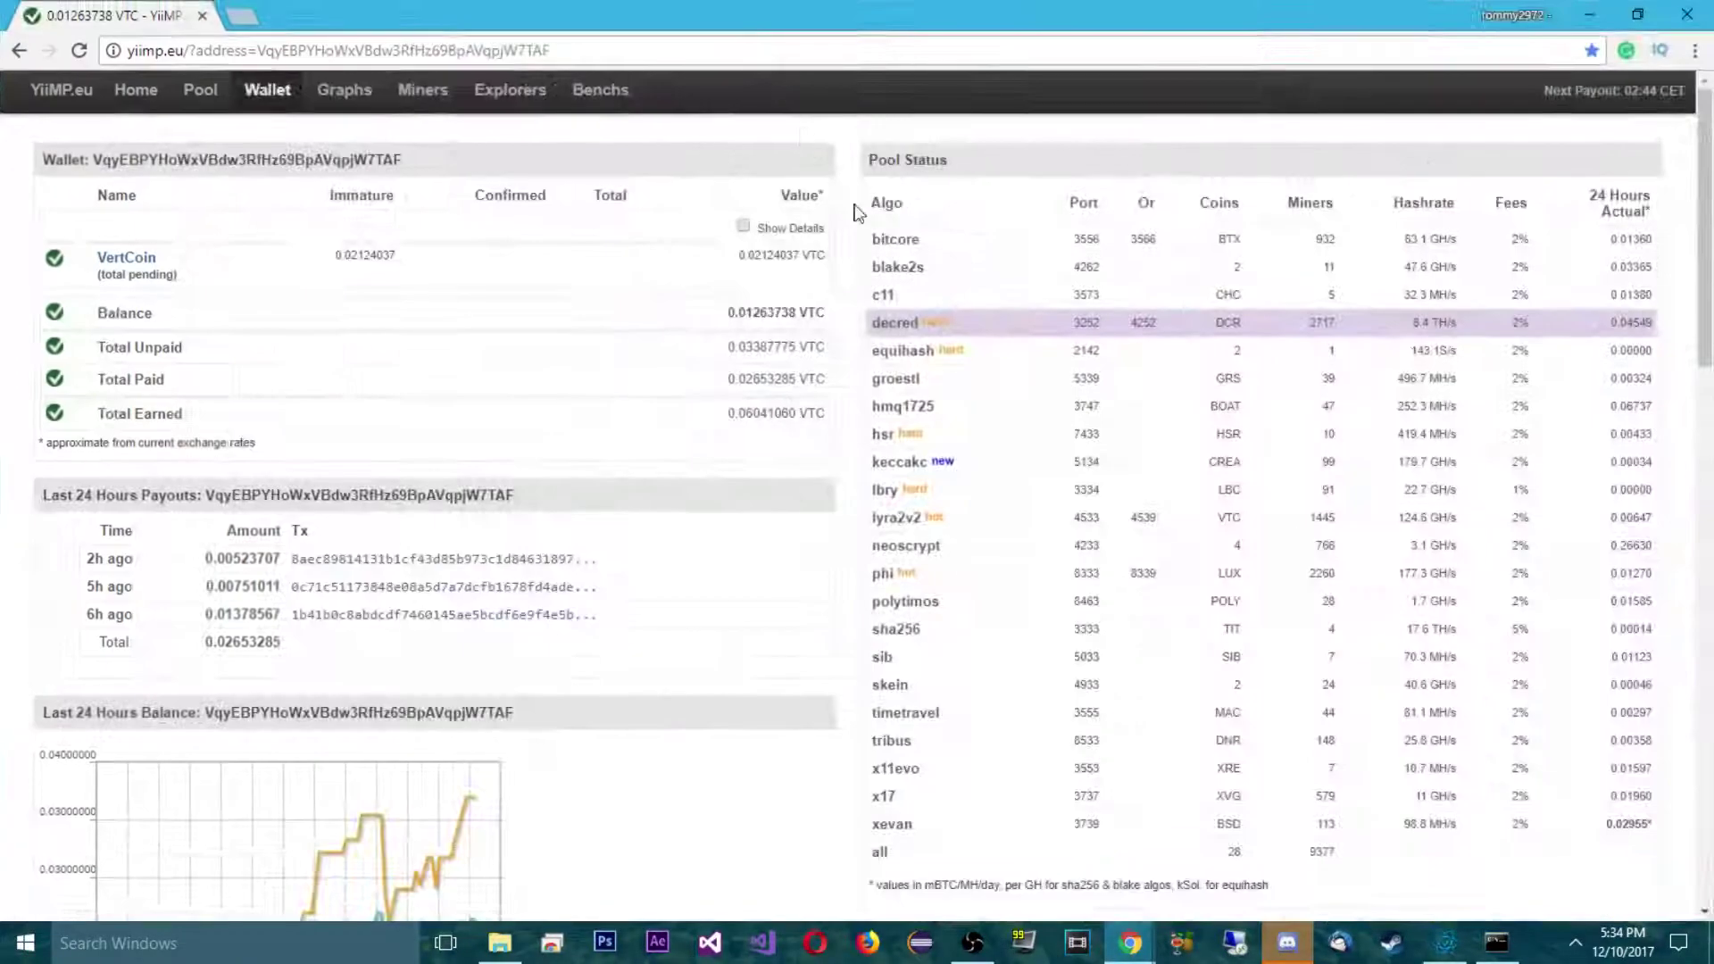
pyautogui.scroll(-3, 649, 731)
pyautogui.scroll(-2, 650, 730)
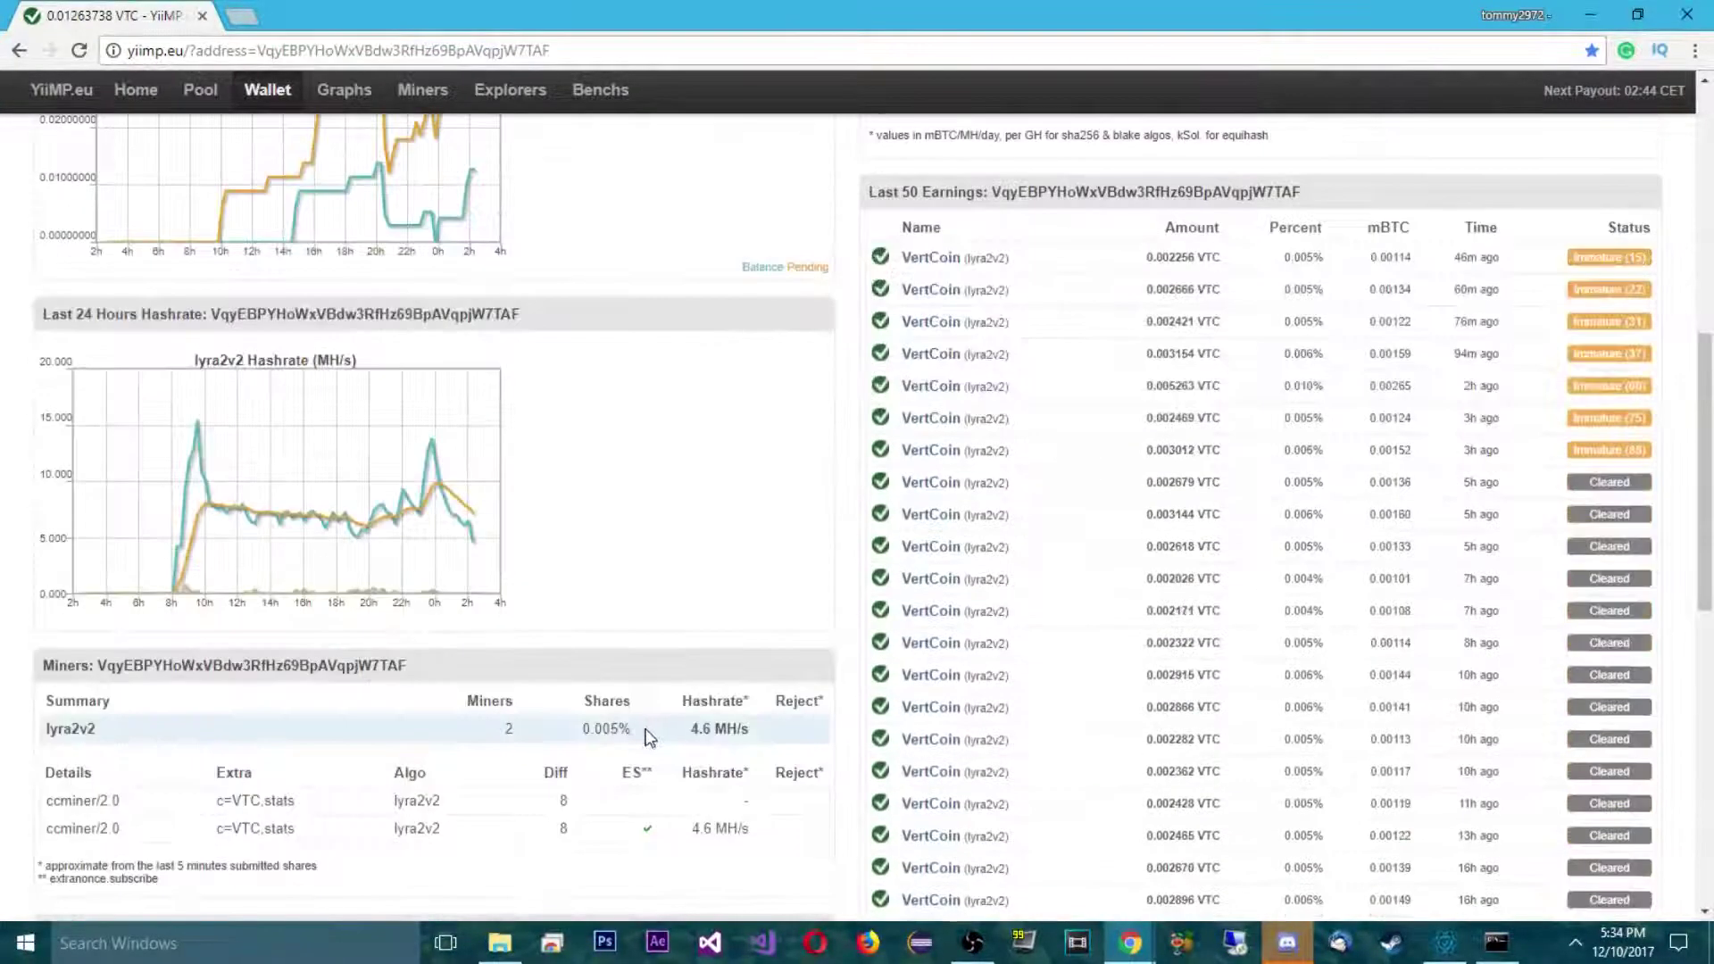
pyautogui.scroll(-4, 562, 744)
pyautogui.click(155, 442)
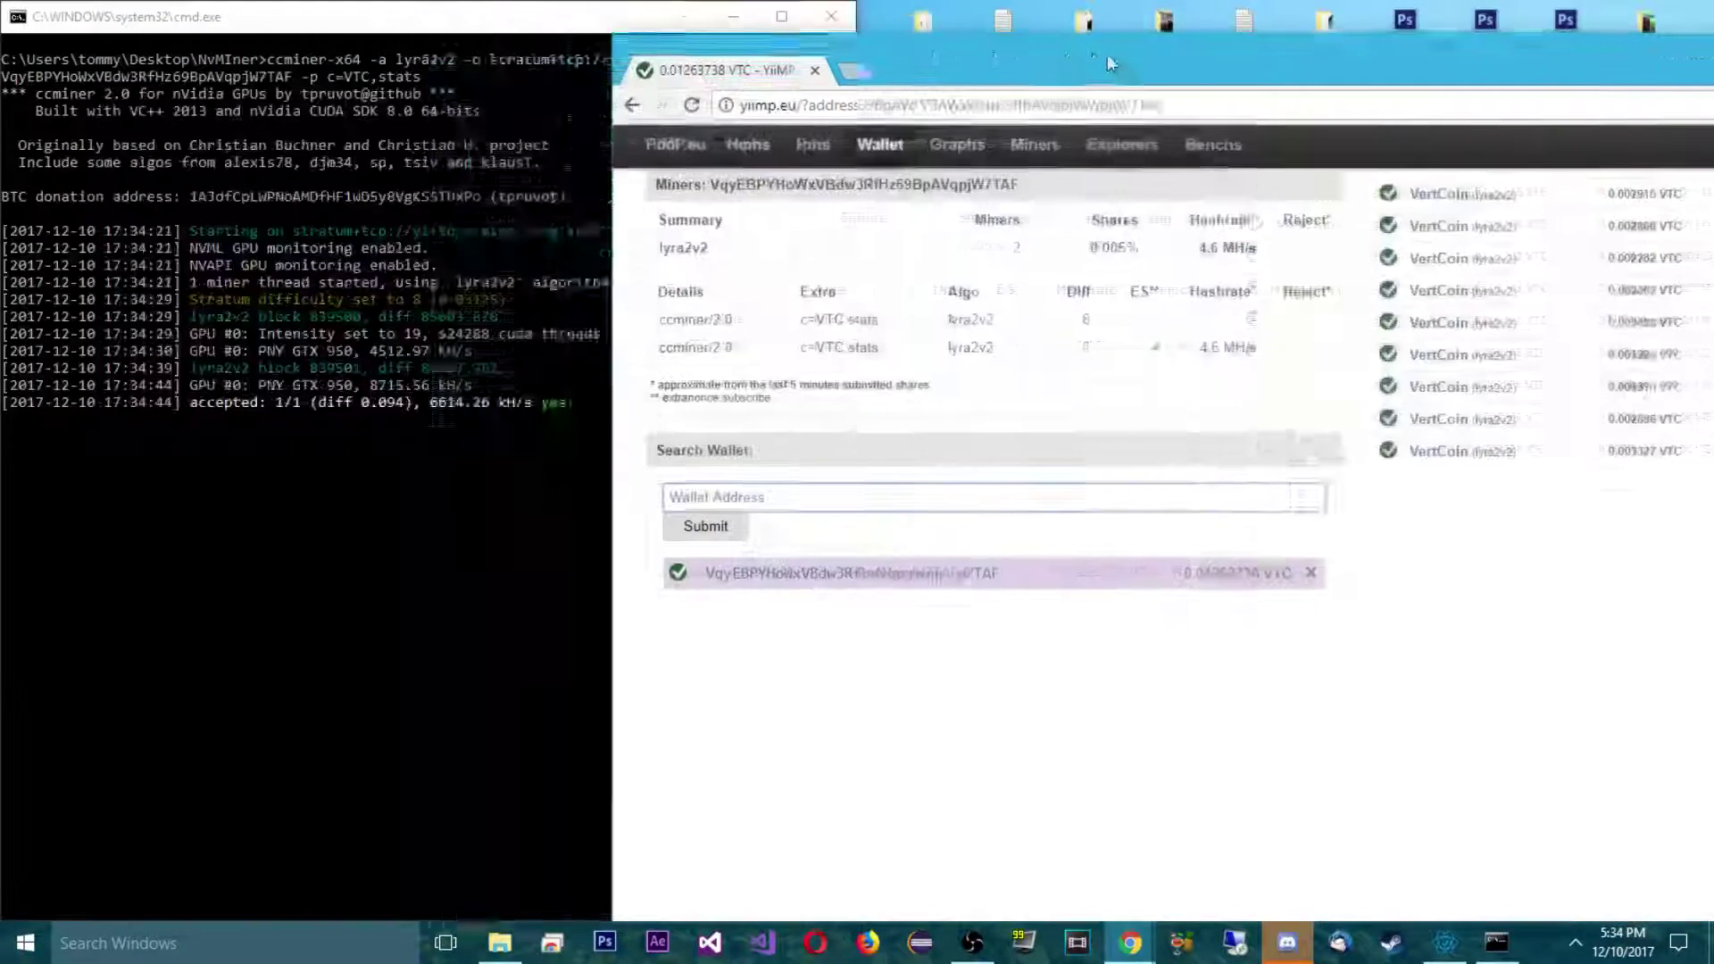
pyautogui.moveTo(1108, 16); pyautogui.dragTo(878, 59)
pyautogui.hotkey('ctrl', 'v')
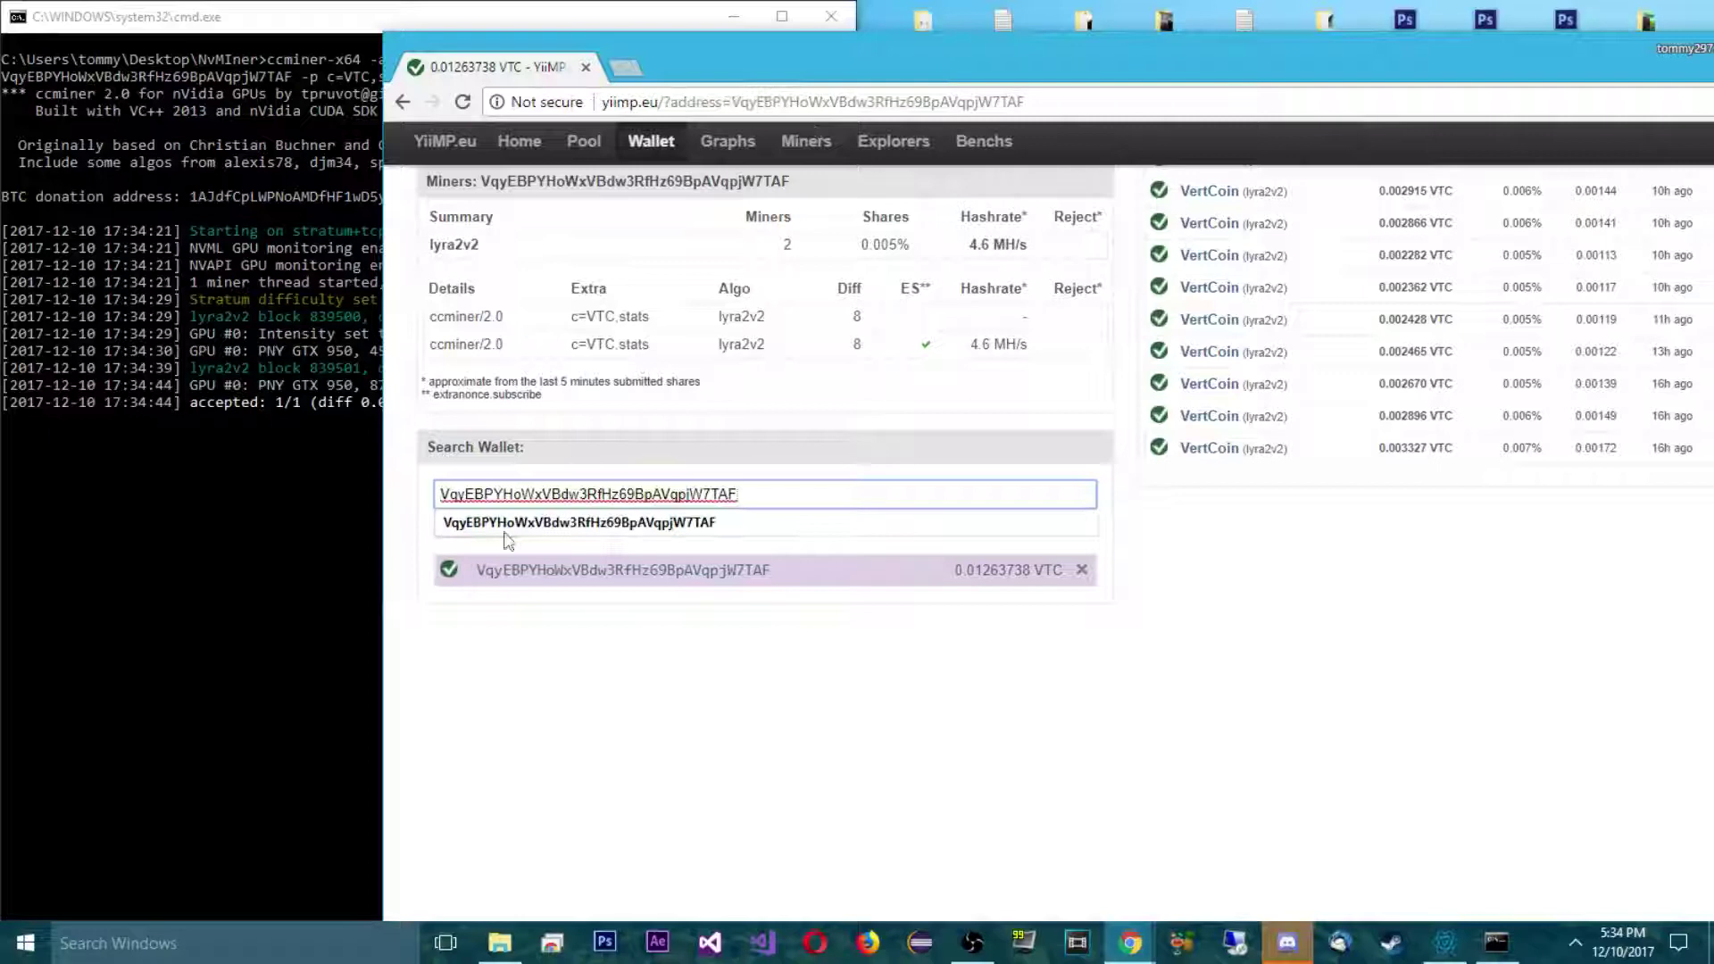
pyautogui.click(566, 529)
pyautogui.click(498, 523)
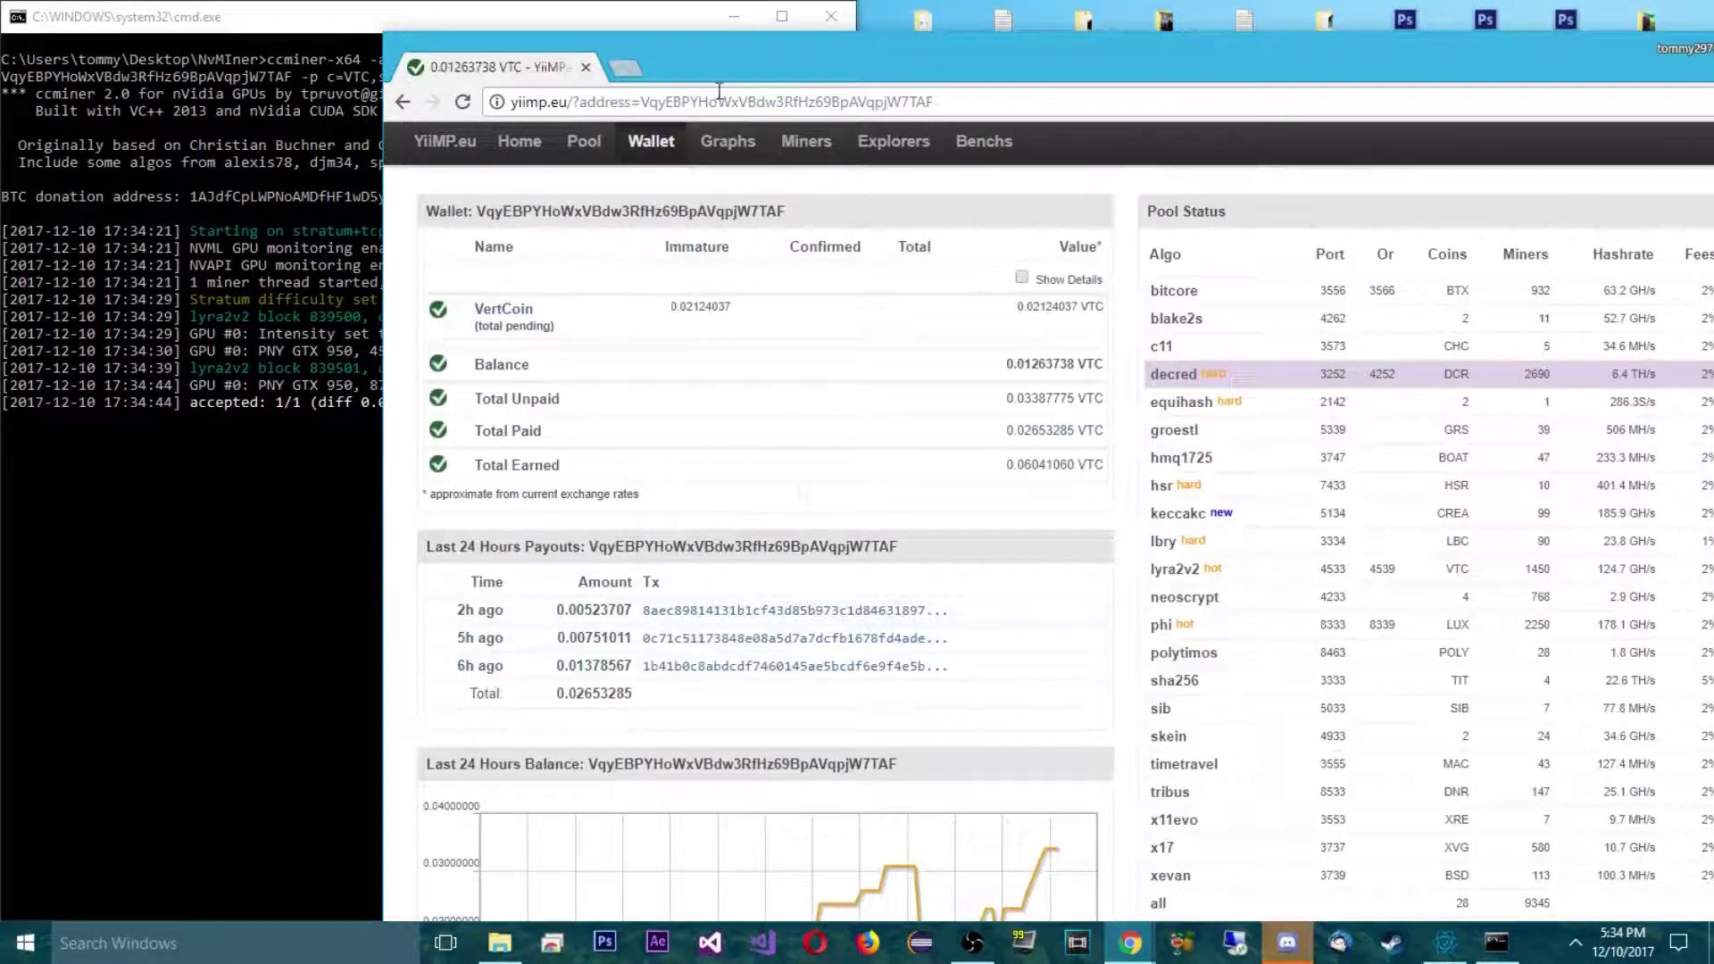
pyautogui.moveTo(696, 78); pyautogui.dragTo(1713, 121)
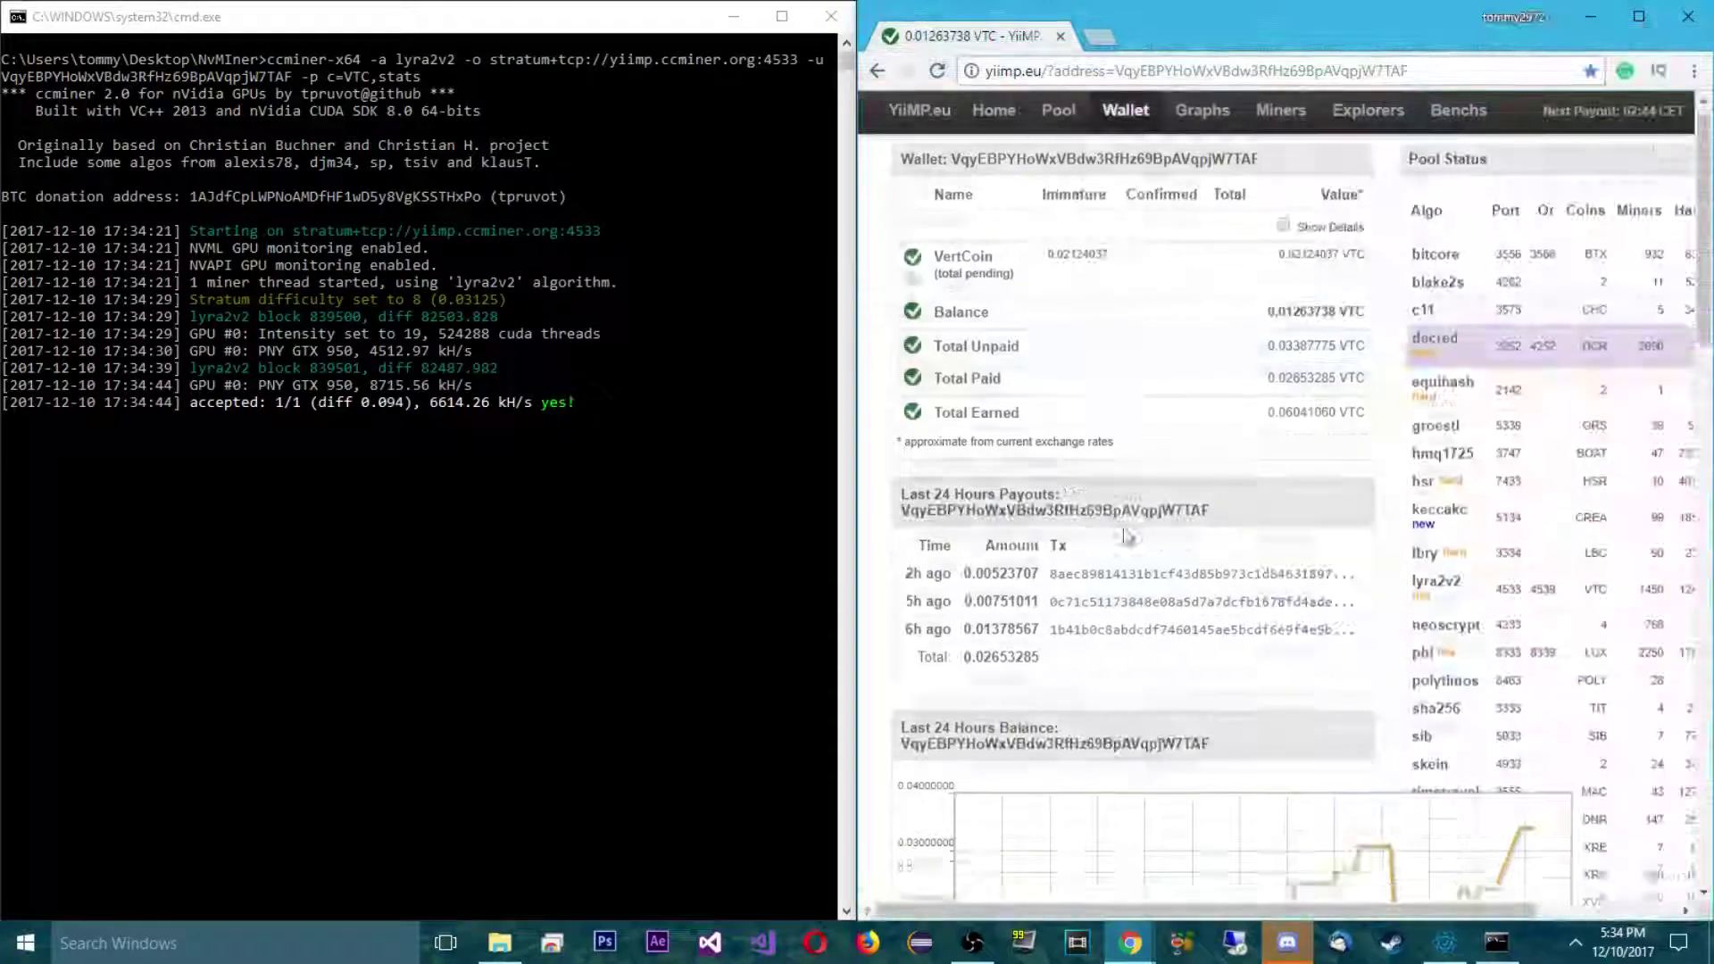
pyautogui.scroll(-5, 1096, 492)
pyautogui.scroll(1, 1165, 428)
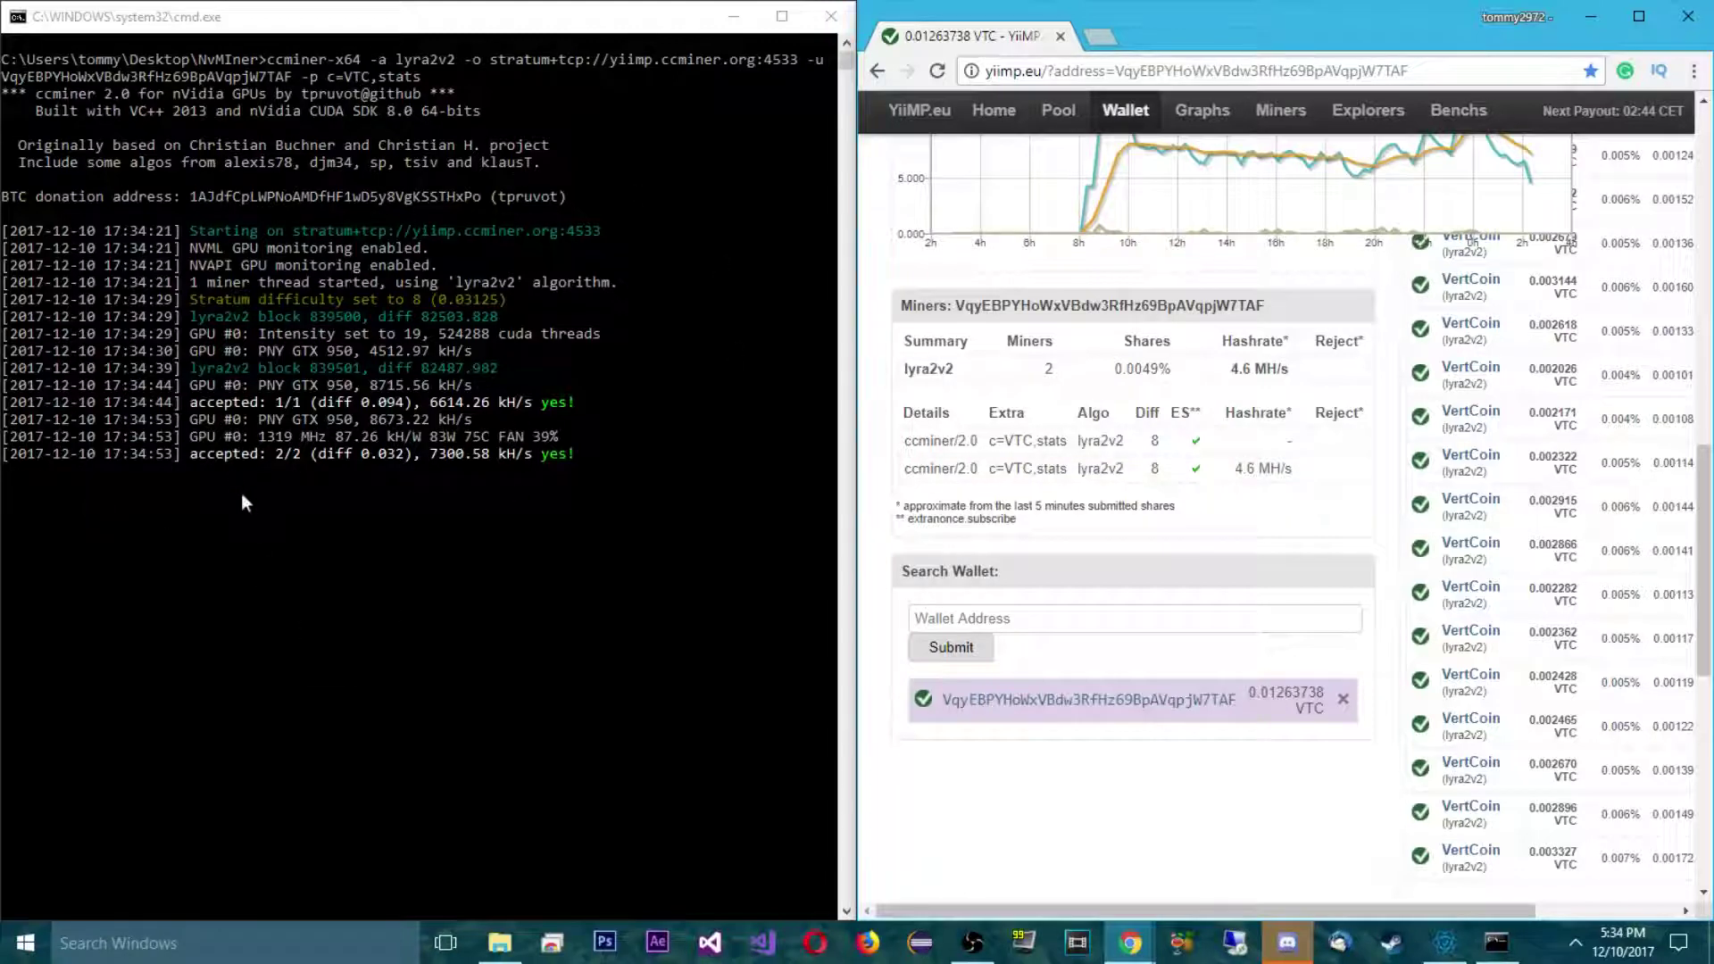
# Check the miner's accepted shares, maximize the YiiMP wallet page, then bring up Electrum-VTC.
pyautogui.click(366, 34)
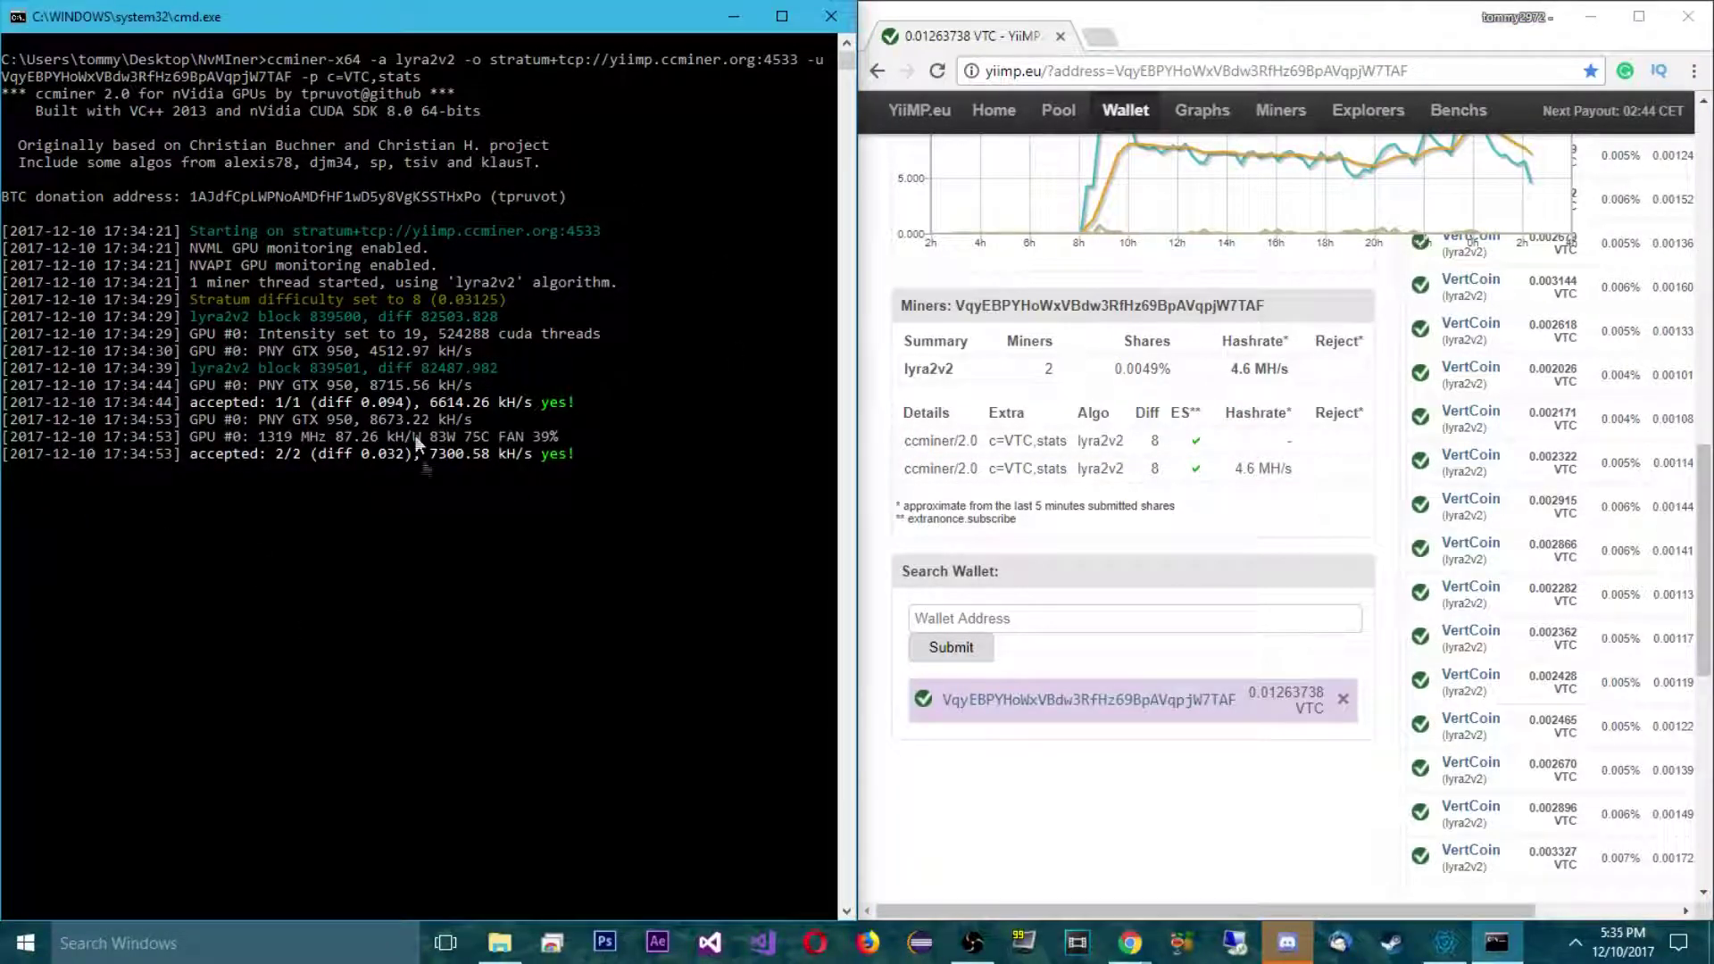
pyautogui.click(1222, 50)
pyautogui.scroll(1, 1232, 562)
pyautogui.scroll(1, 1232, 563)
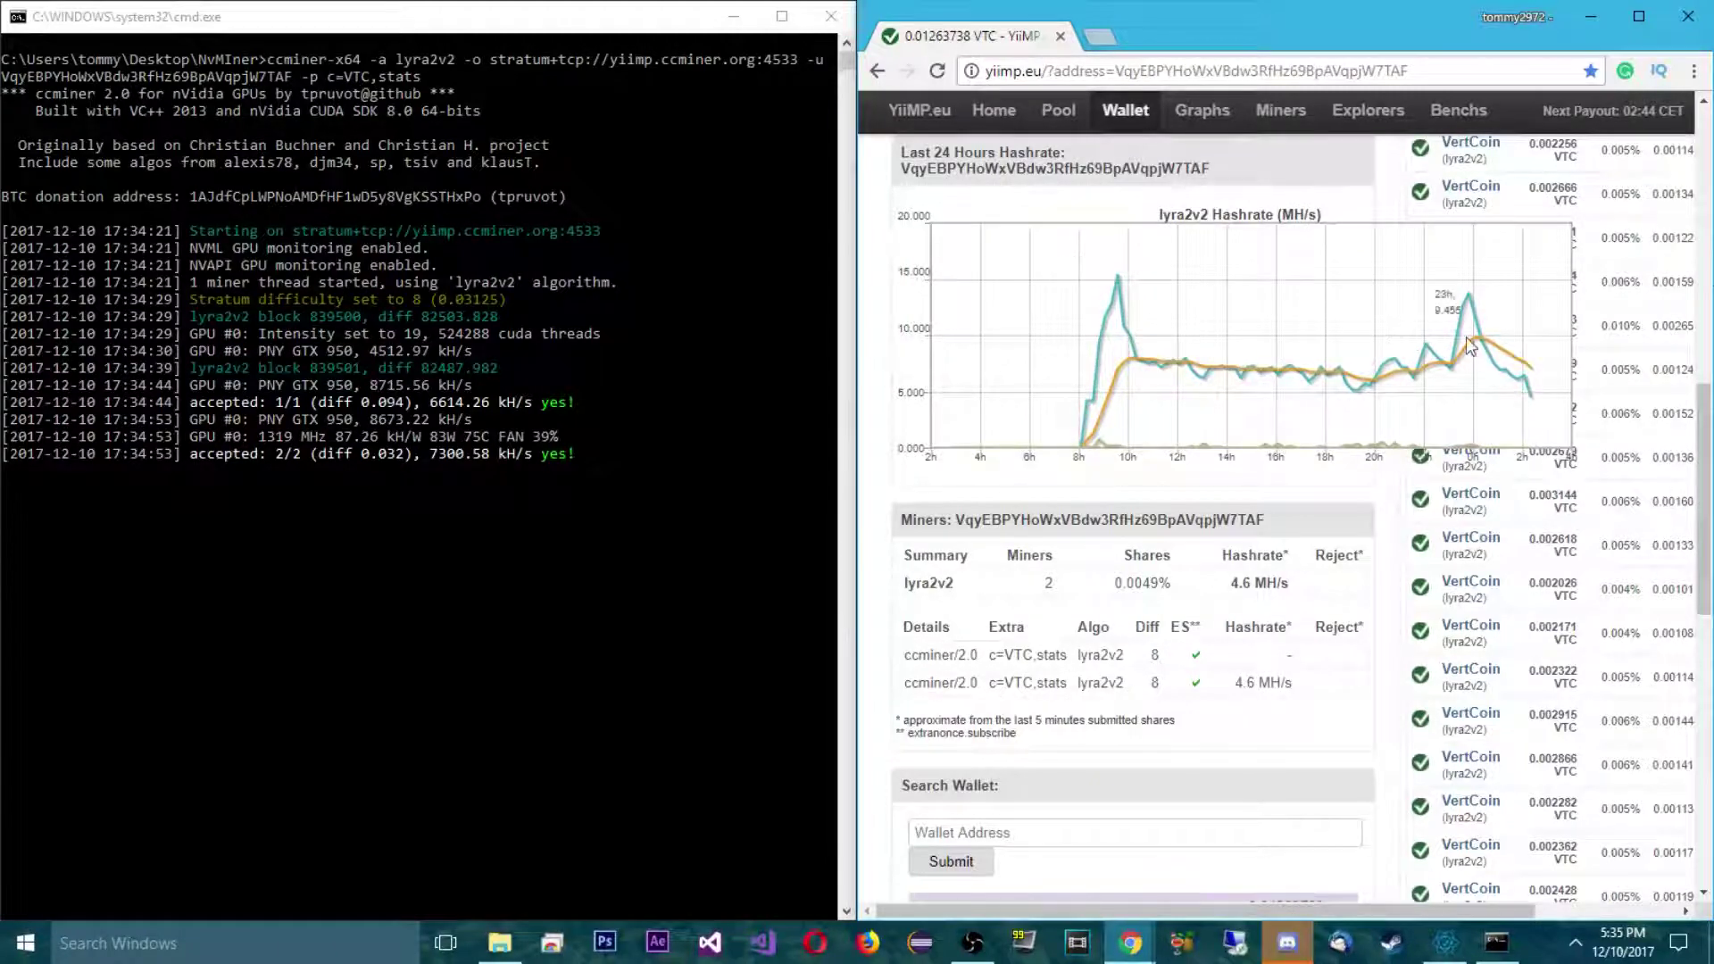
pyautogui.scroll(2, 1480, 524)
pyautogui.scroll(2, 1481, 523)
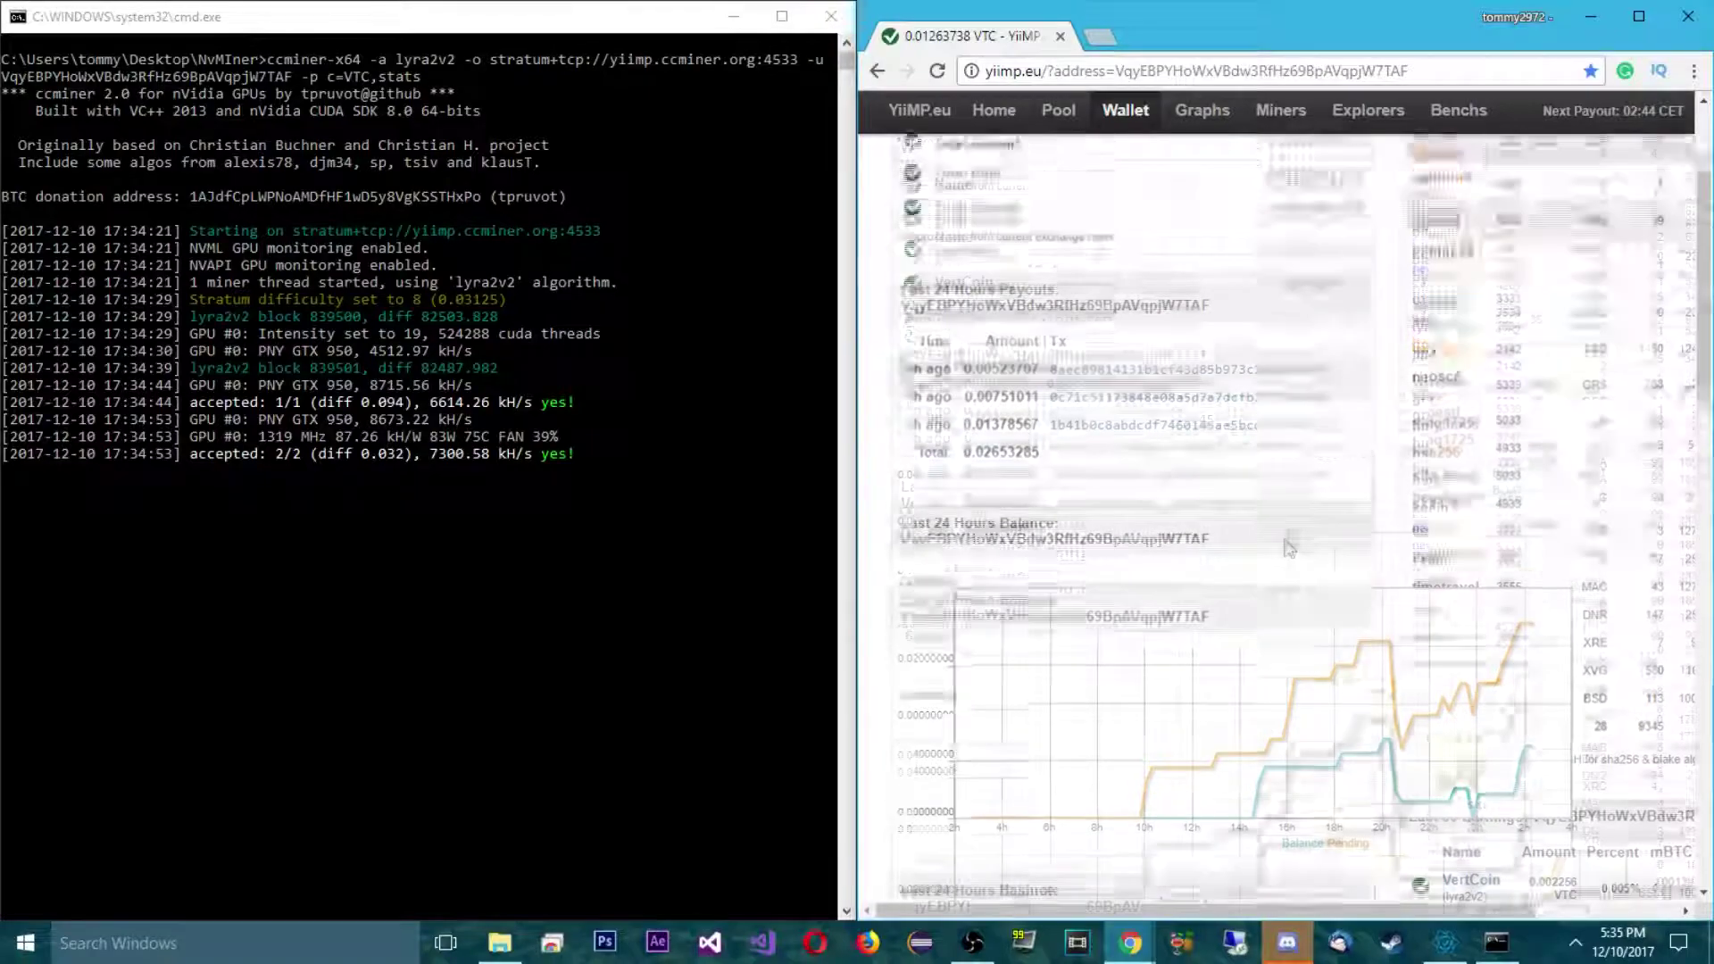
pyautogui.scroll(2, 1273, 522)
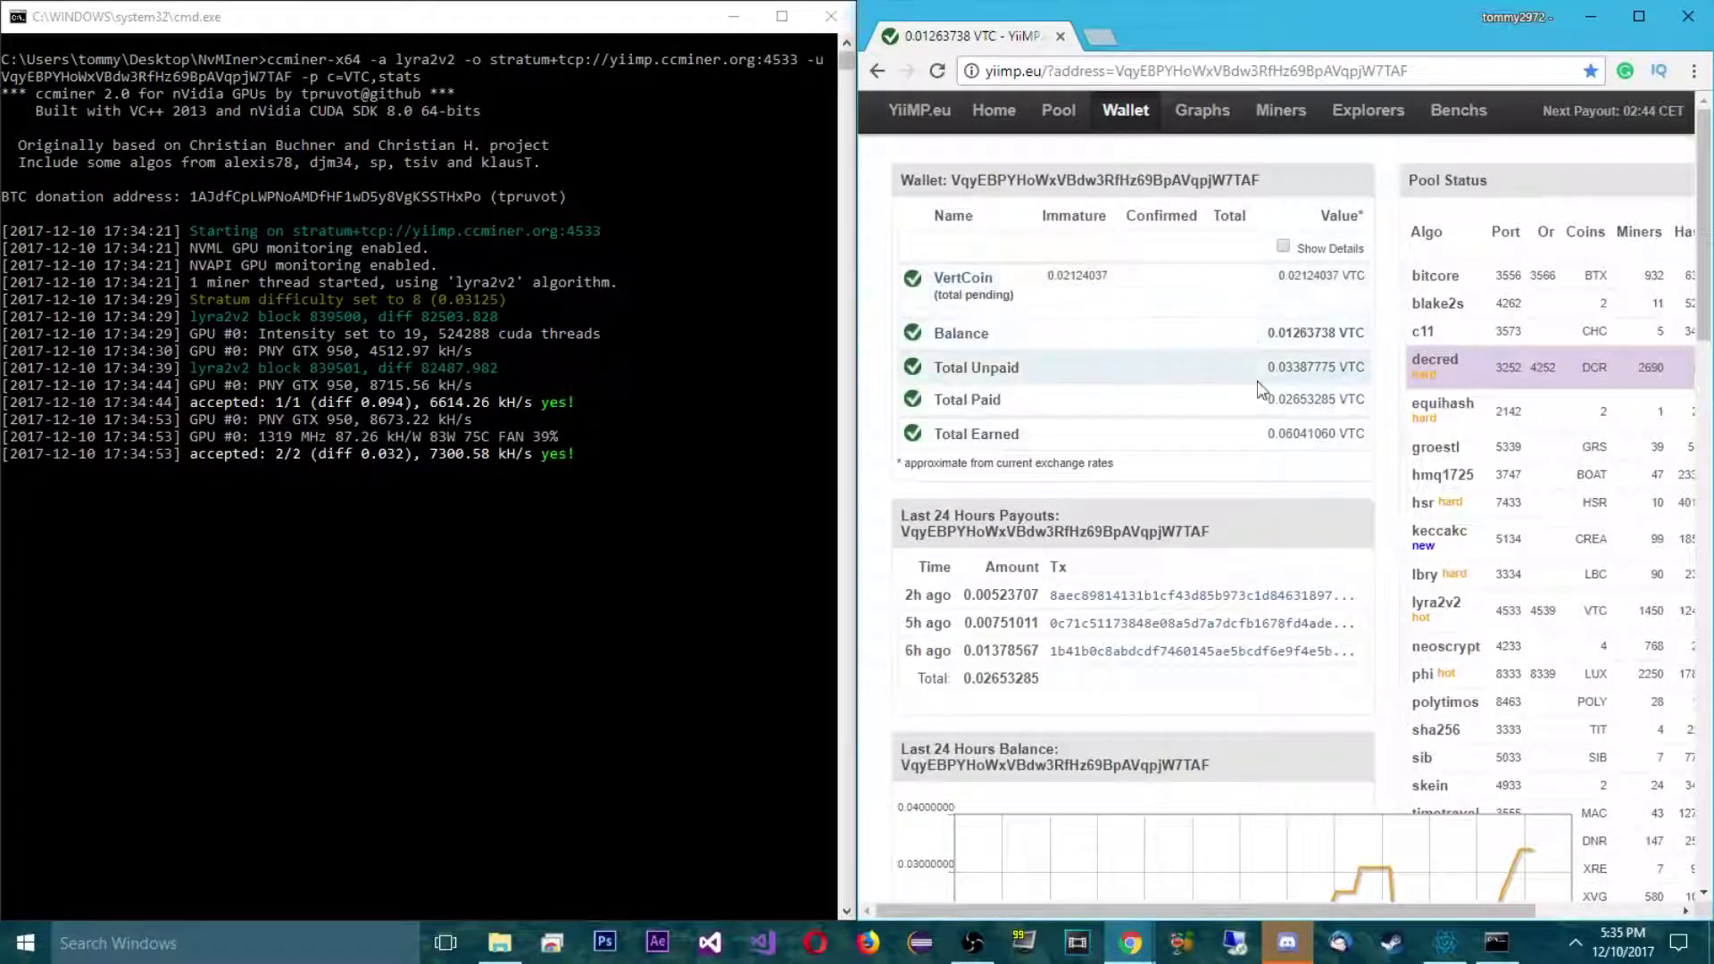
pyautogui.scroll(-1, 1421, 584)
pyautogui.scroll(-5, 1422, 584)
pyautogui.scroll(-2, 1421, 584)
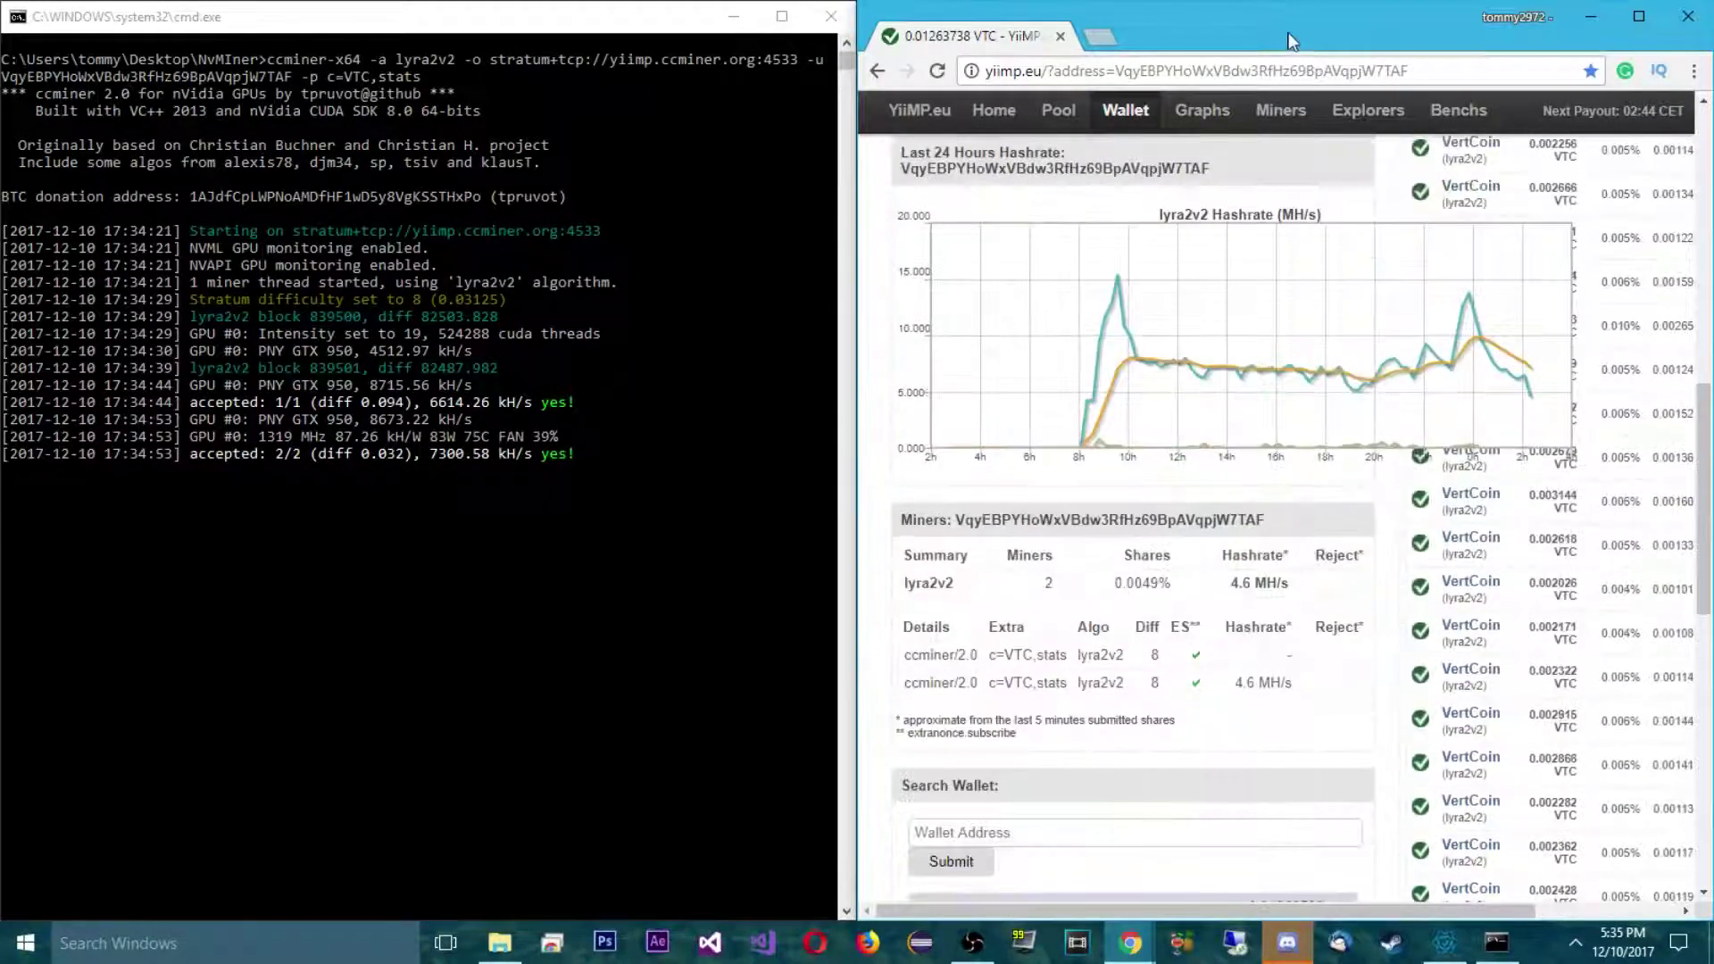
pyautogui.press('super+Up')
pyautogui.scroll(3, 1052, 652)
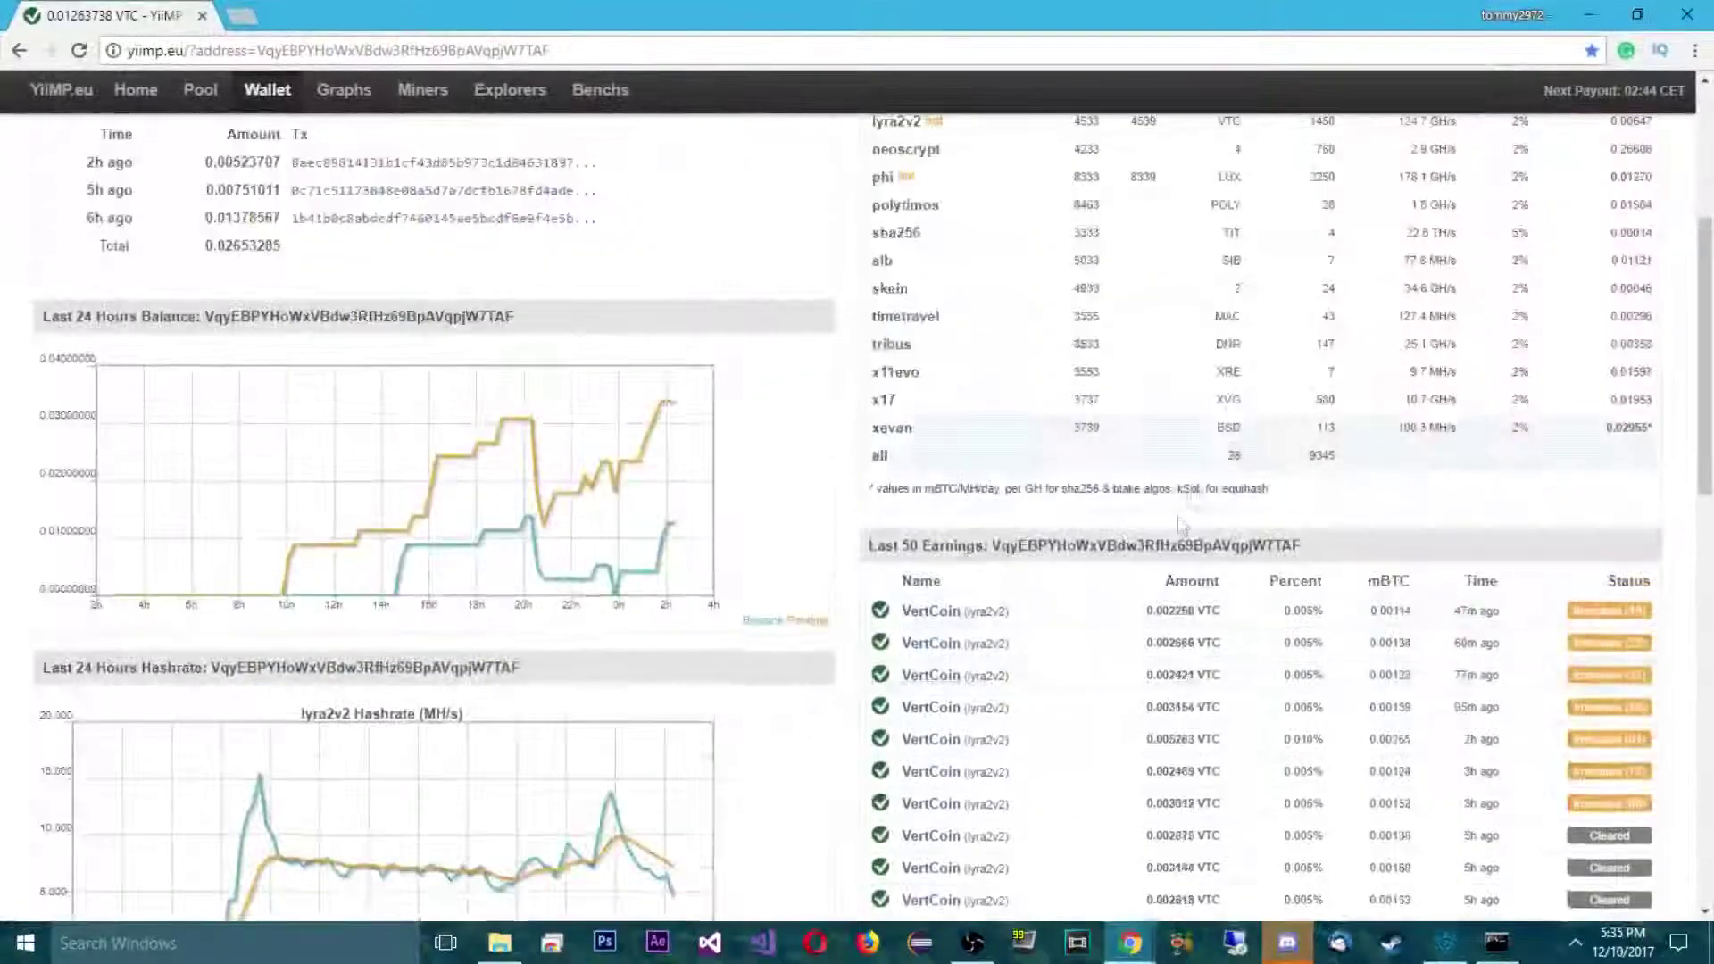
pyautogui.scroll(-2, 992, 703)
pyautogui.scroll(3, 982, 707)
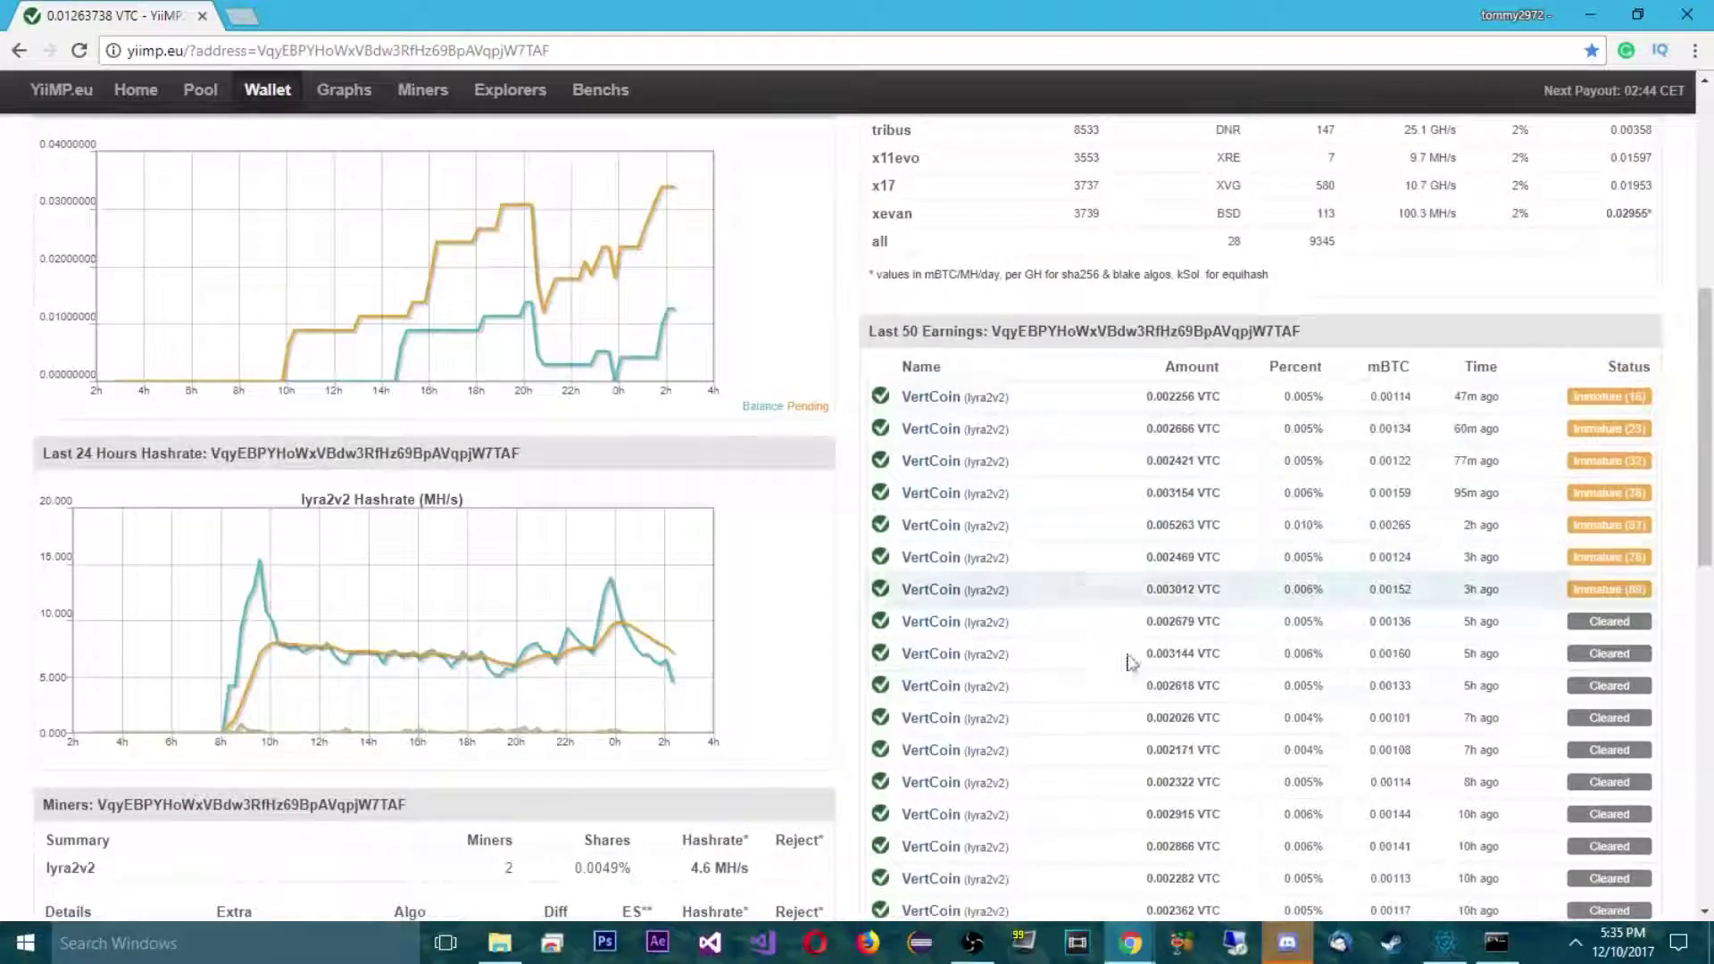
pyautogui.moveTo(1196, 814); pyautogui.dragTo(1072, 917)
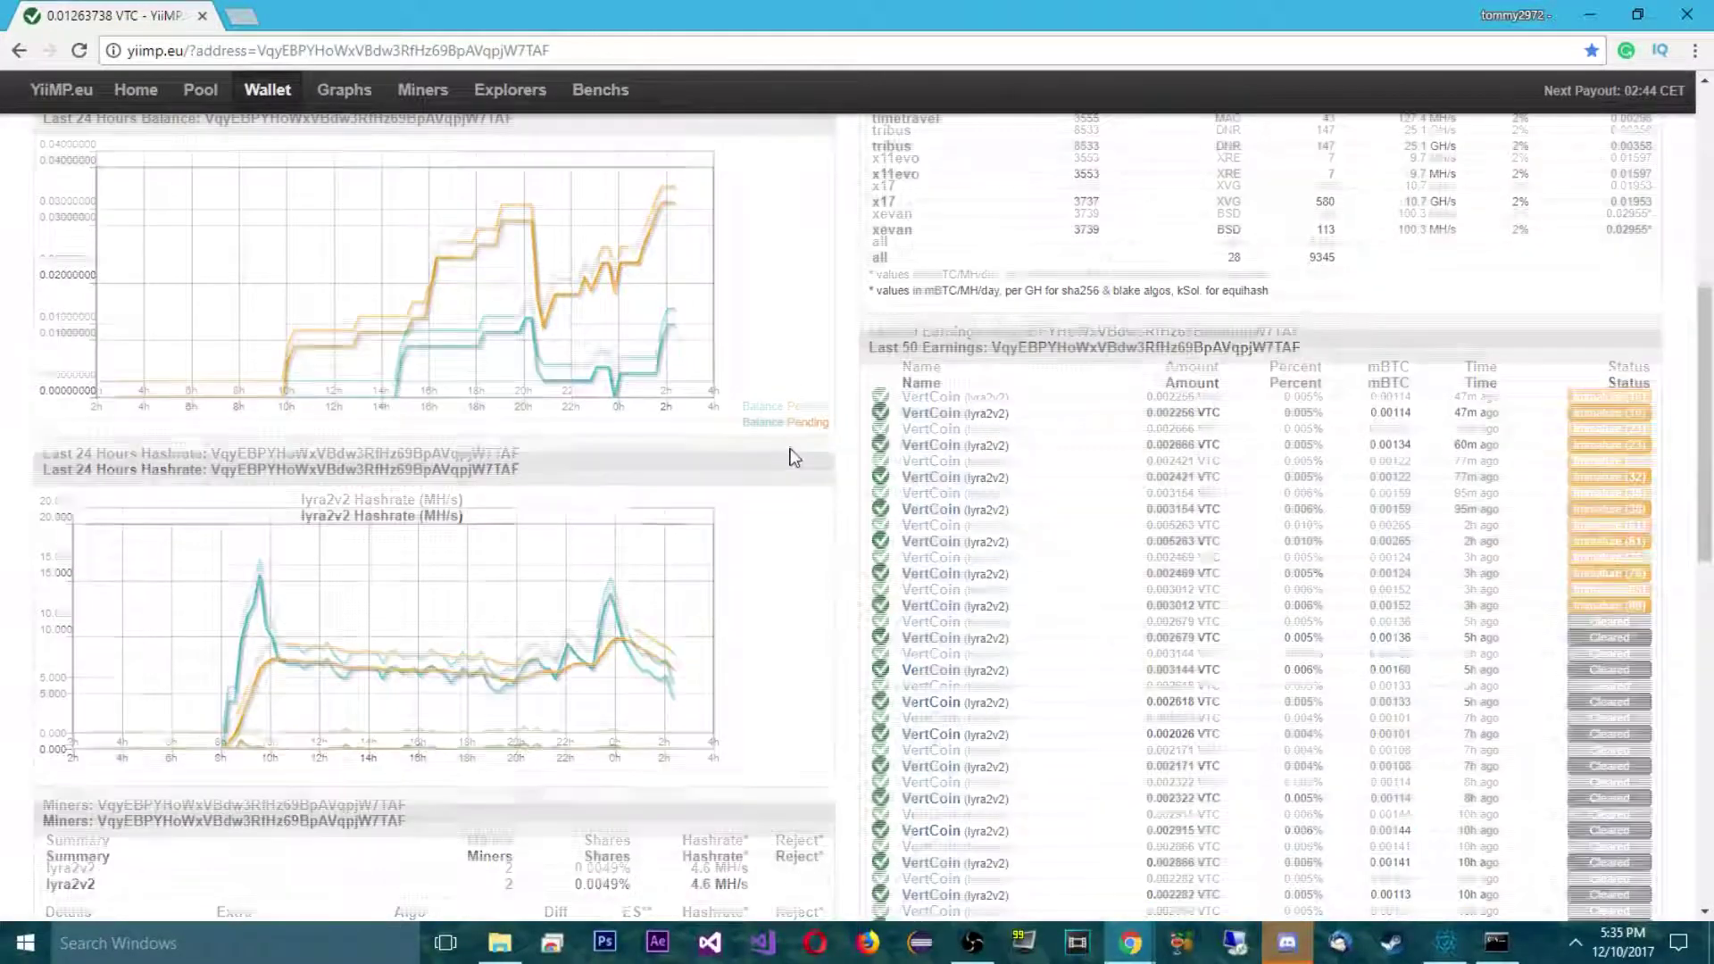
pyautogui.scroll(10, 792, 452)
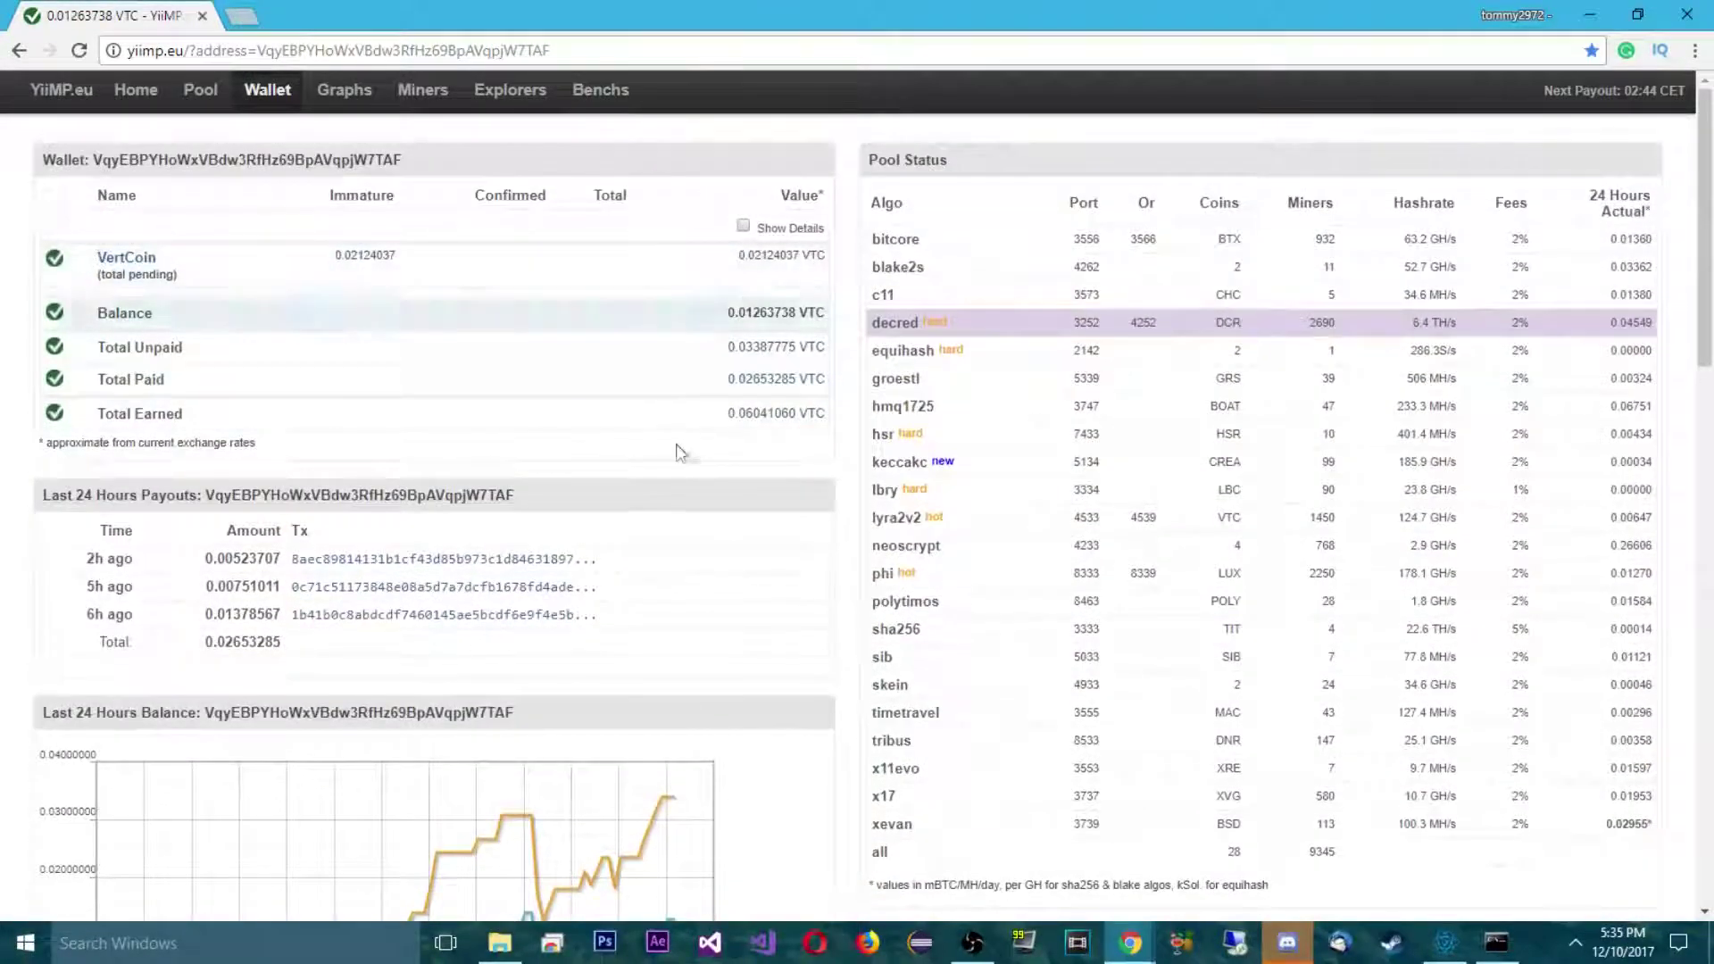
pyautogui.click(1445, 943)
pyautogui.click(292, 215)
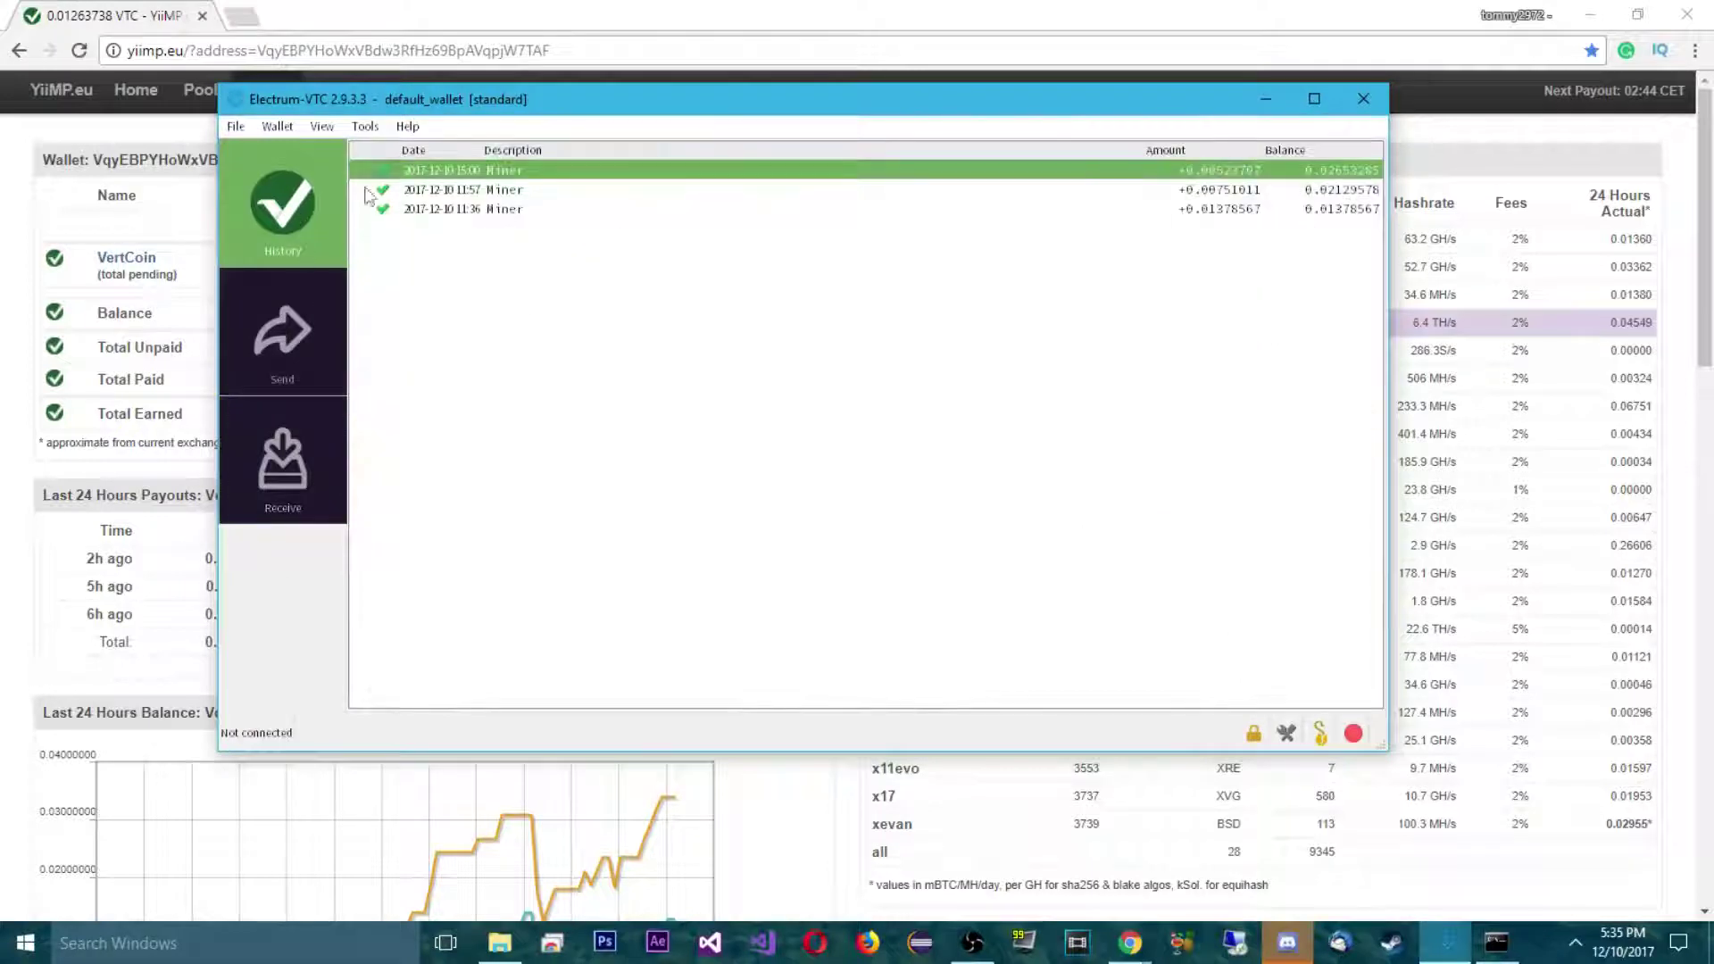
pyautogui.click(581, 211)
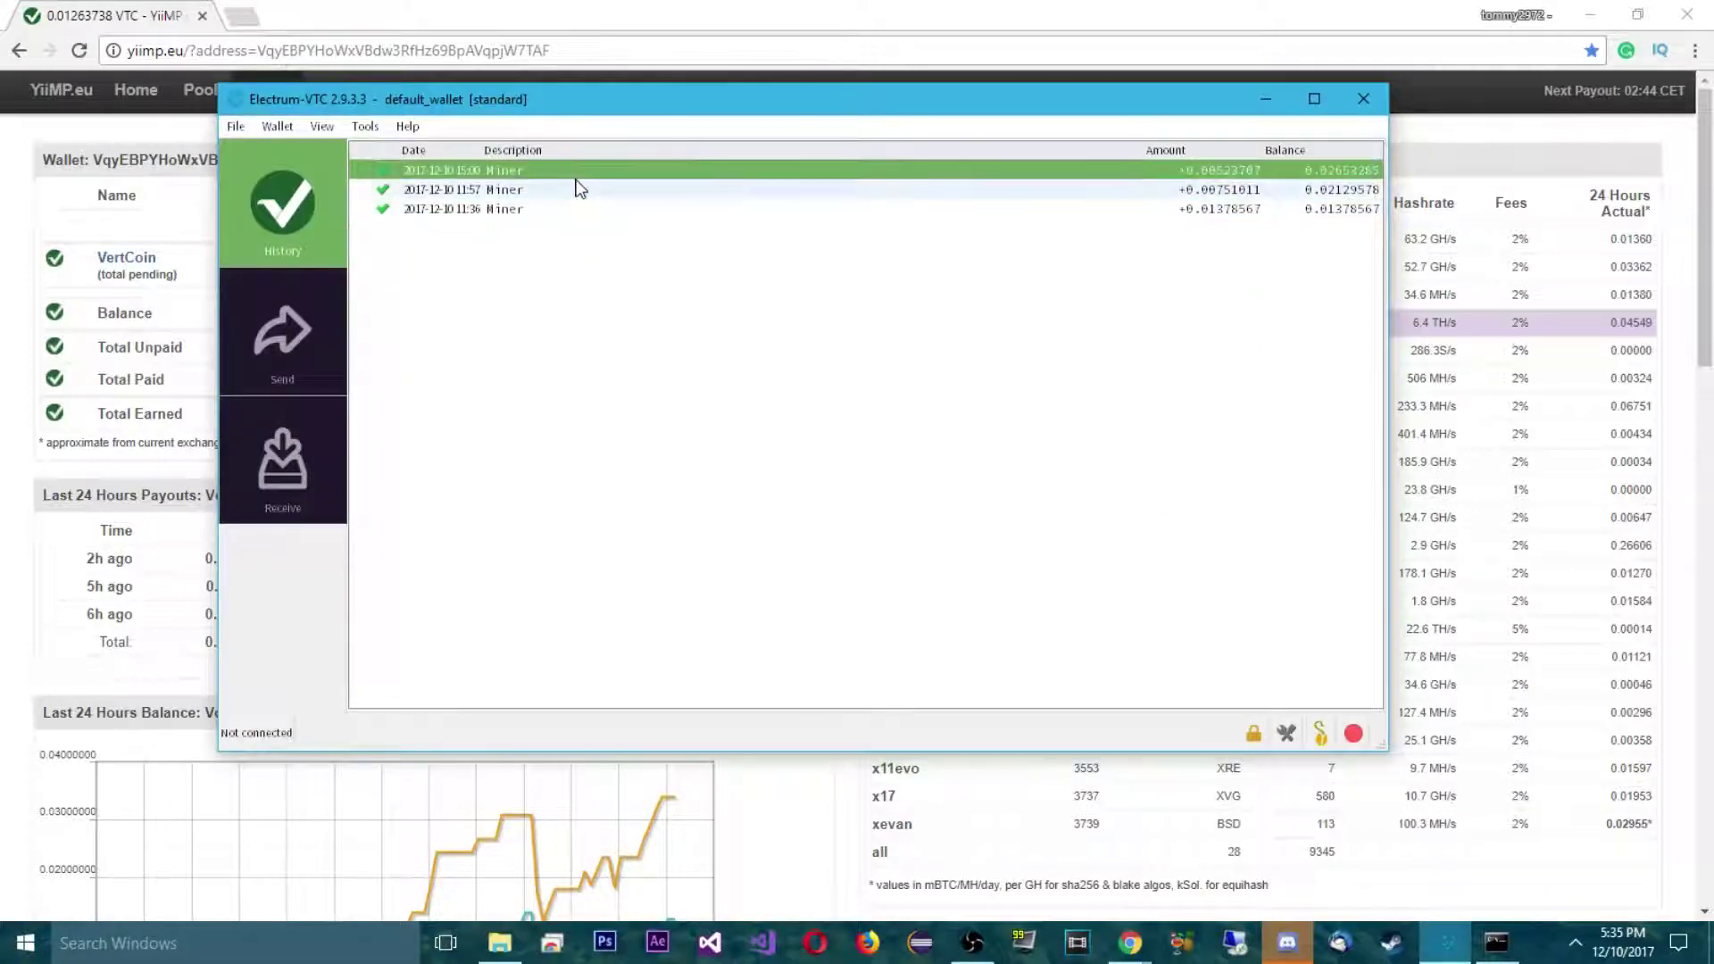
pyautogui.click(603, 192)
pyautogui.doubleClick(604, 196)
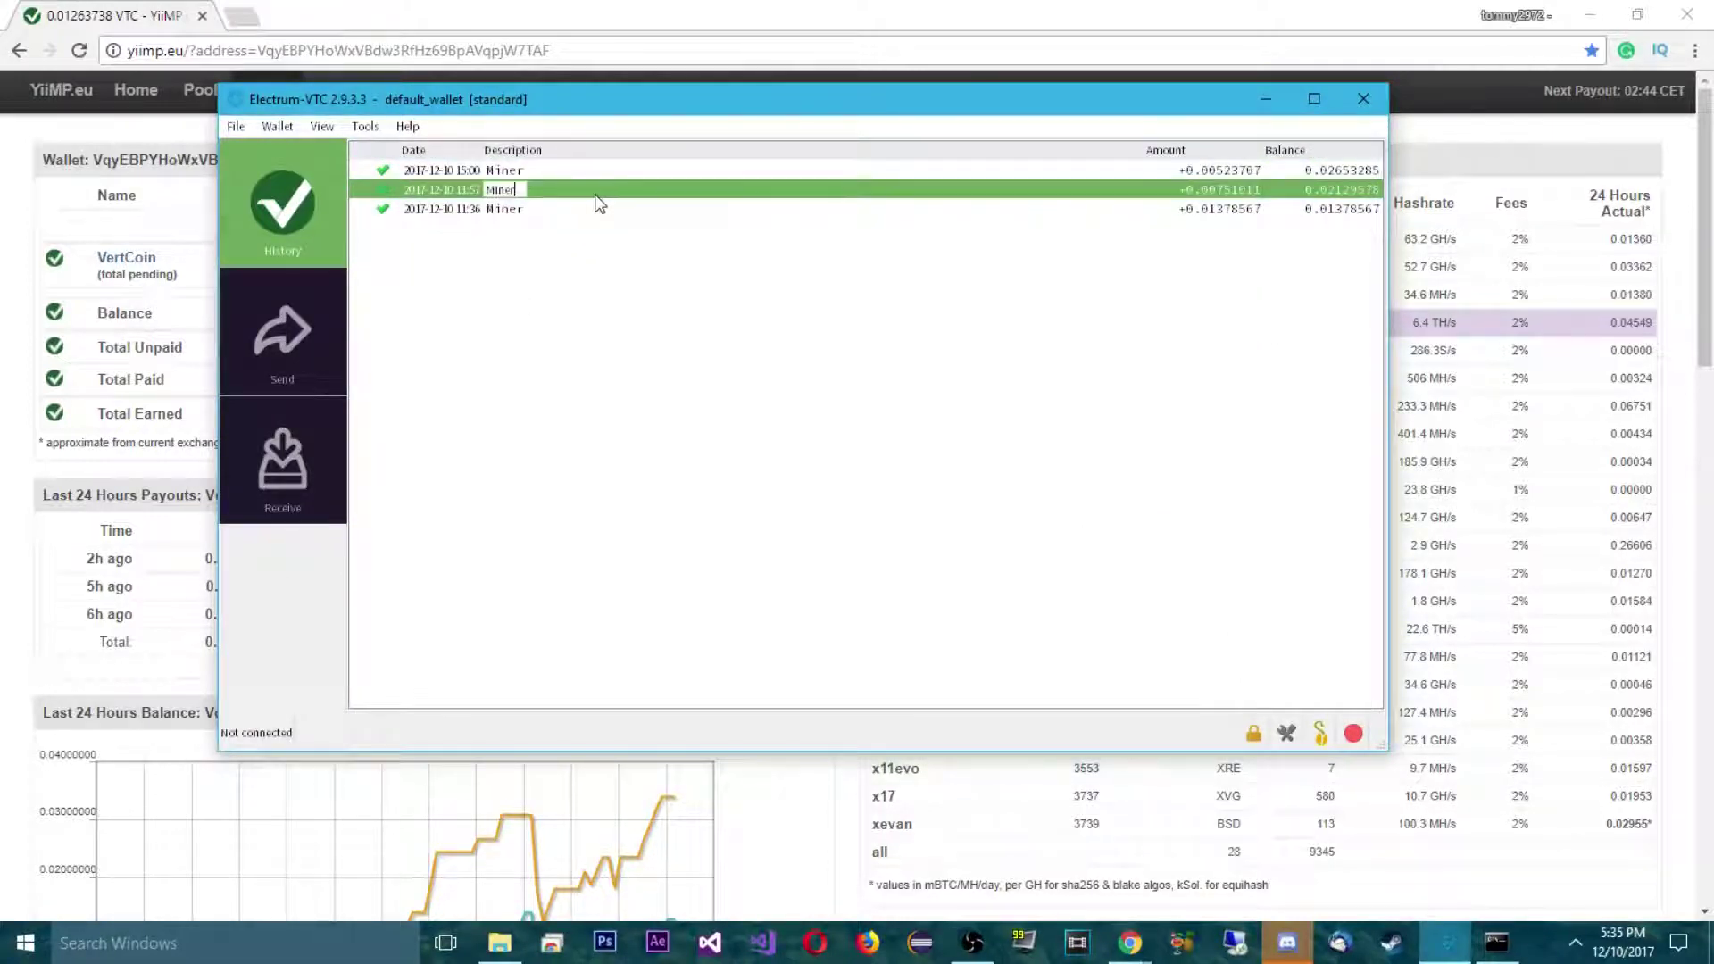
pyautogui.doubleClick(432, 195)
pyautogui.click(1186, 186)
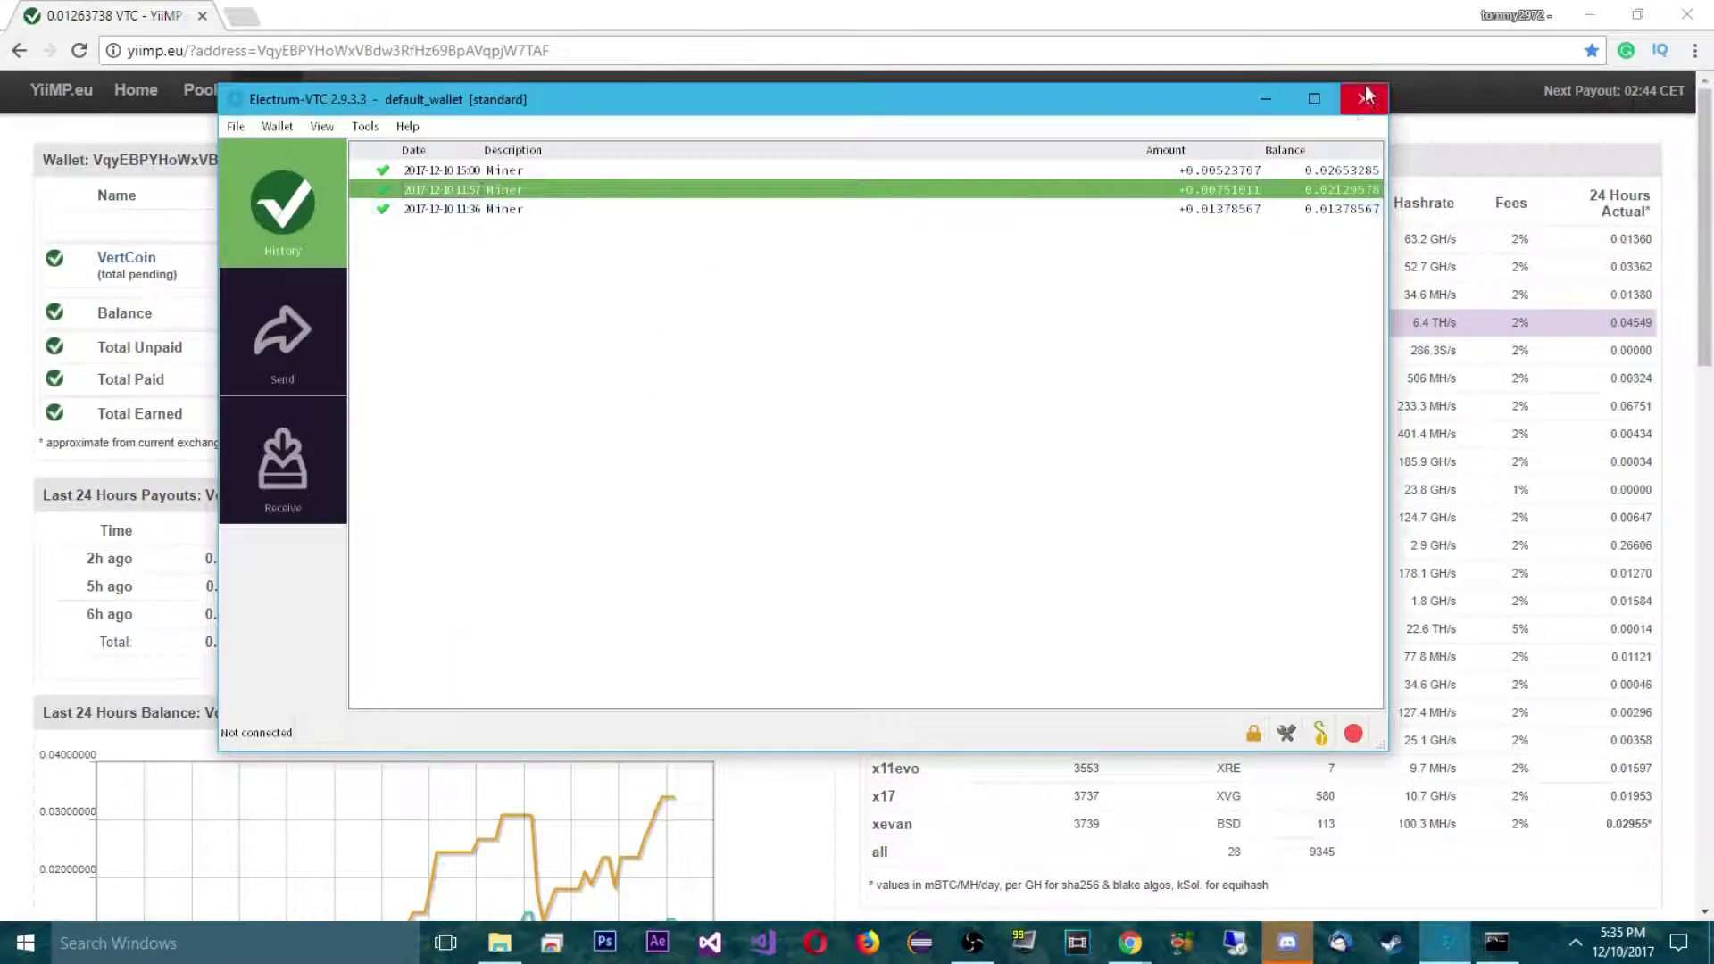
pyautogui.click(1140, 11)
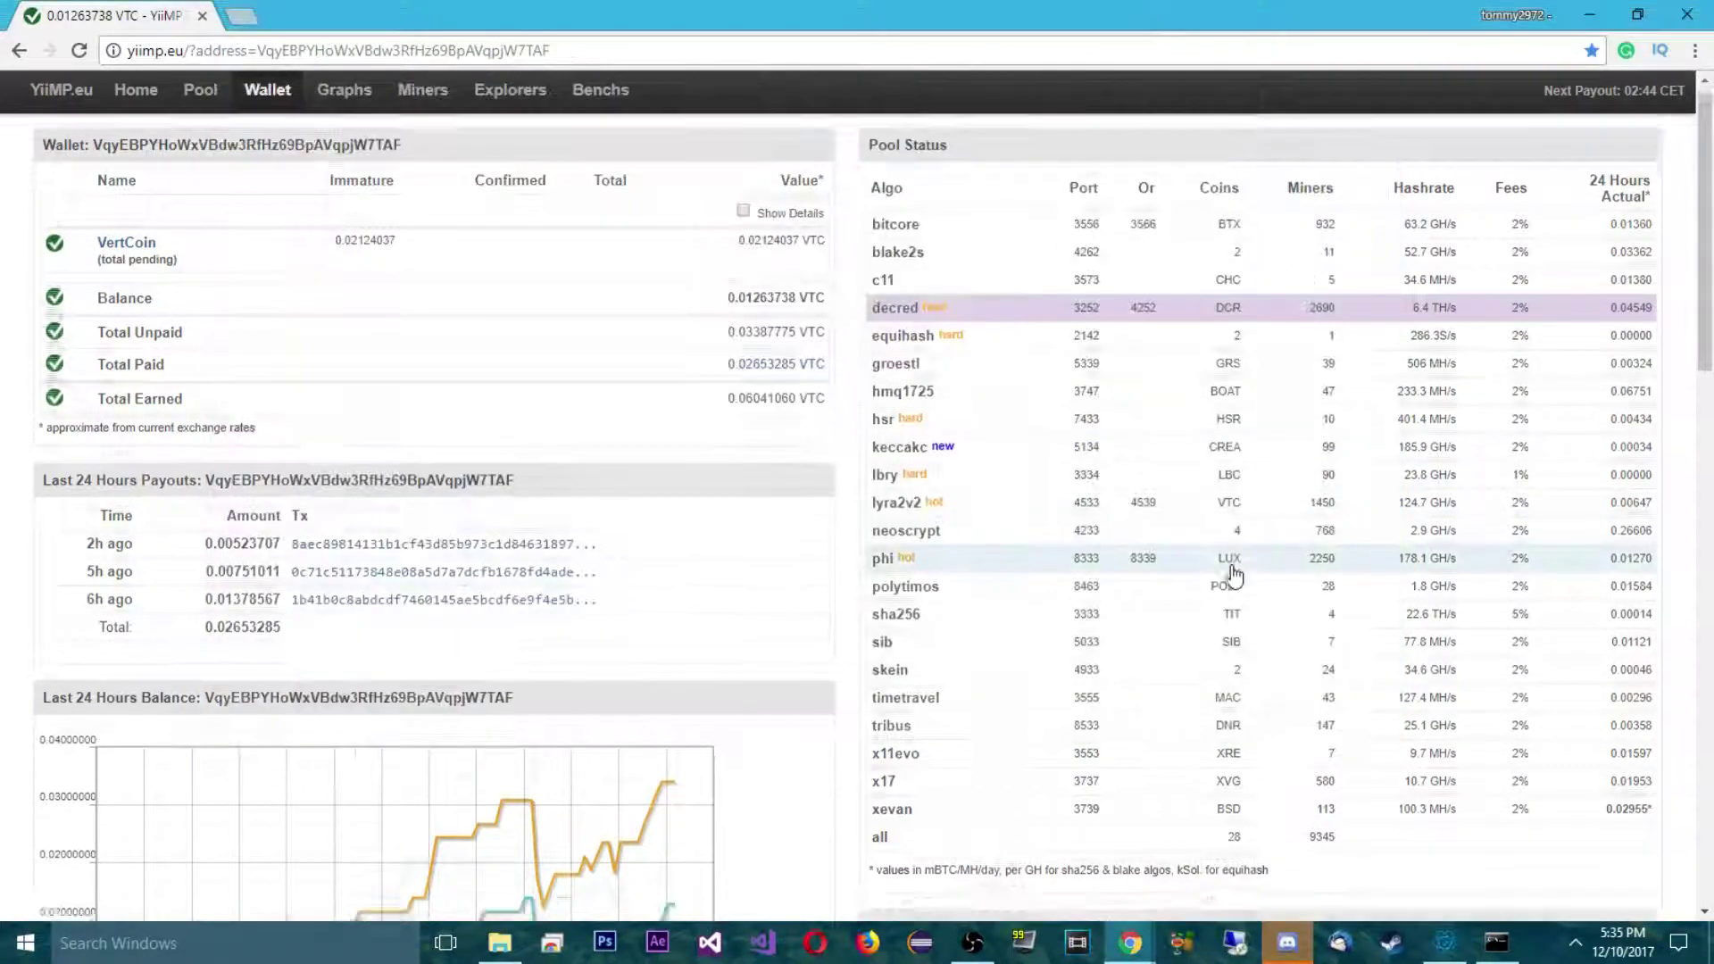
pyautogui.scroll(-5, 1232, 575)
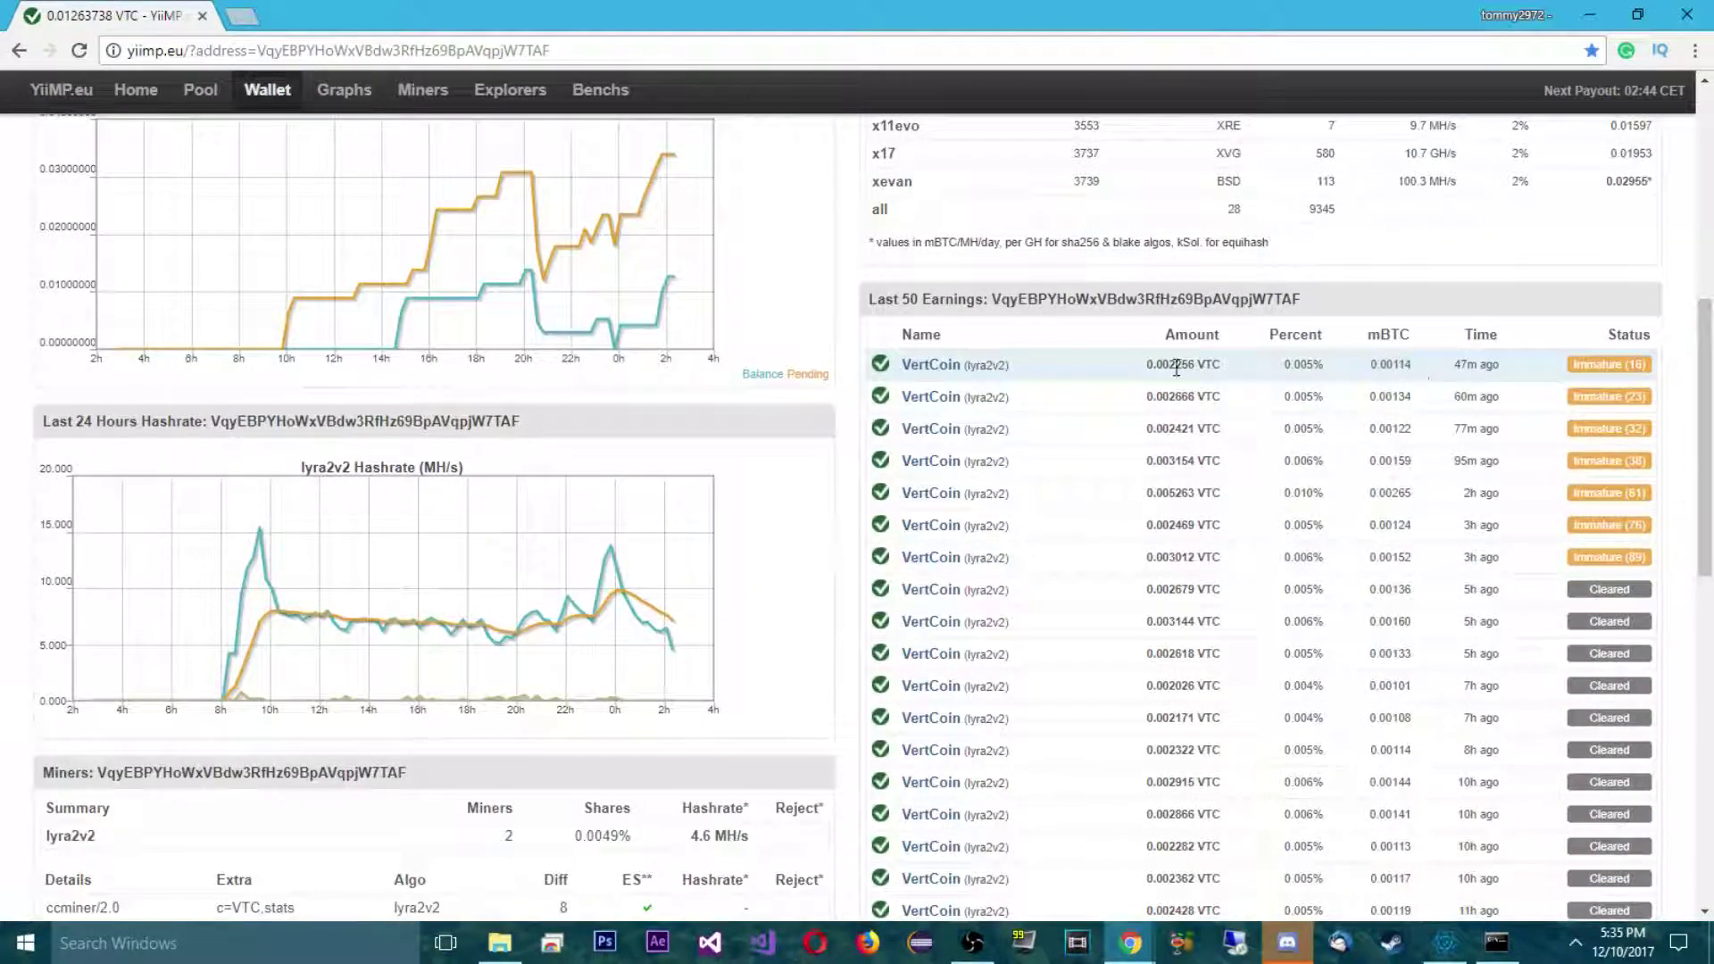
pyautogui.click(1209, 364)
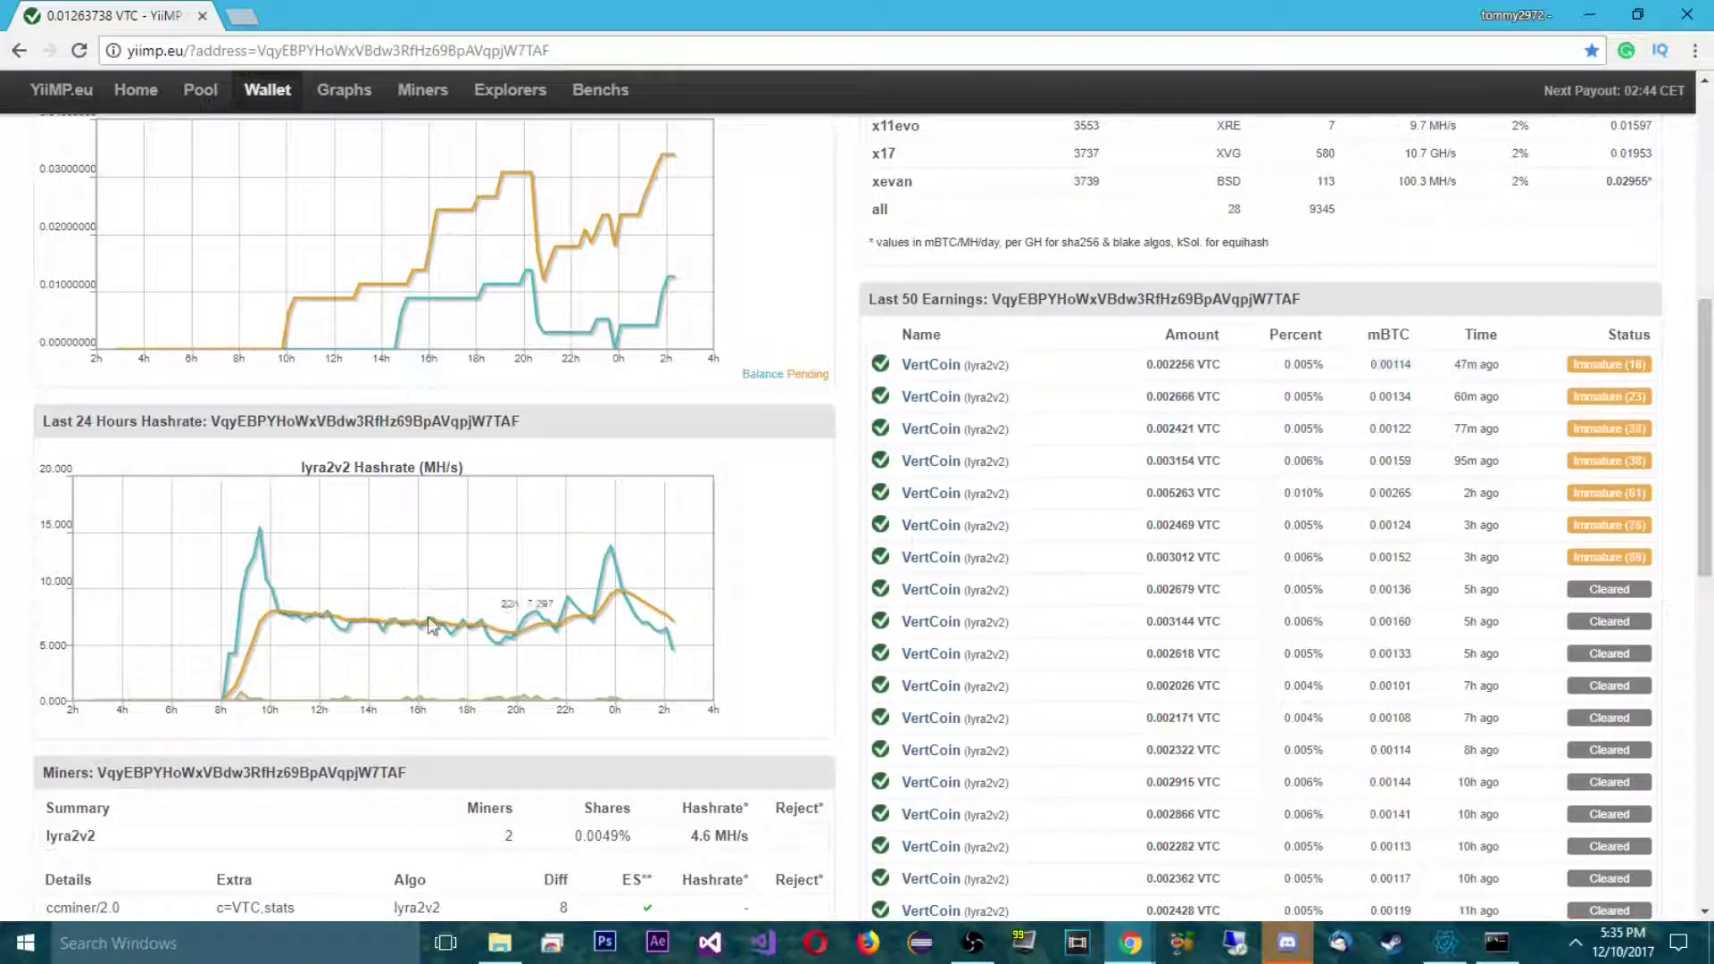
pyautogui.scroll(5, 727, 730)
pyautogui.scroll(-5, 715, 727)
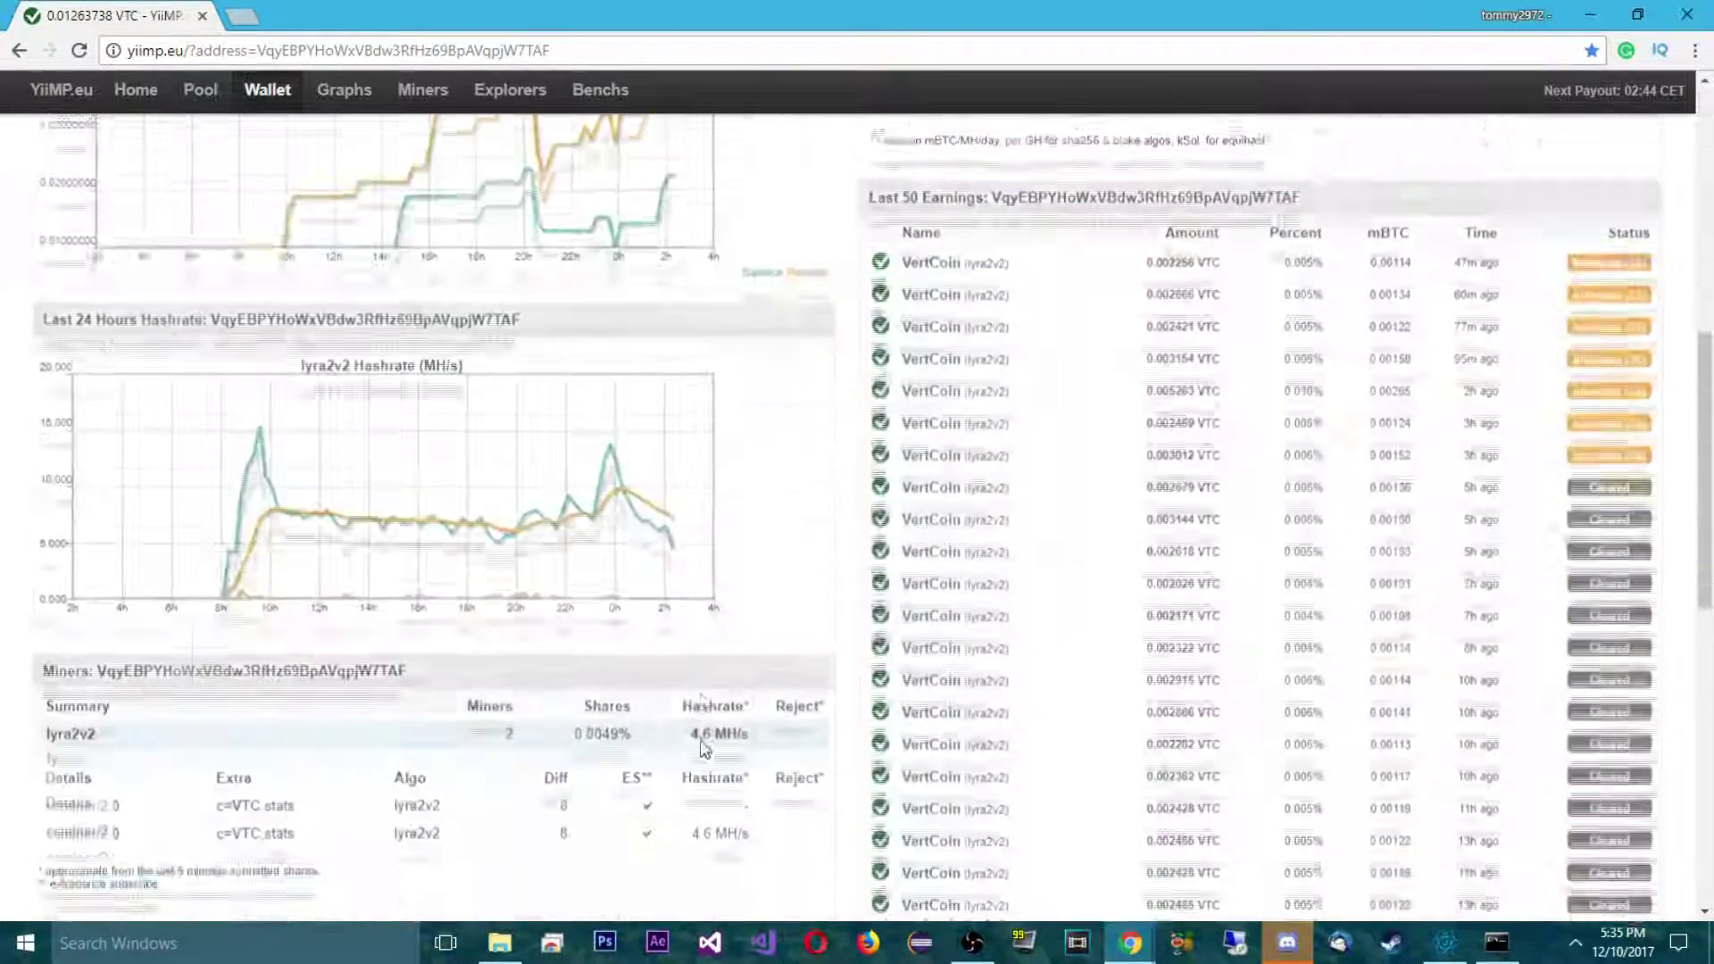
pyautogui.scroll(5, 700, 747)
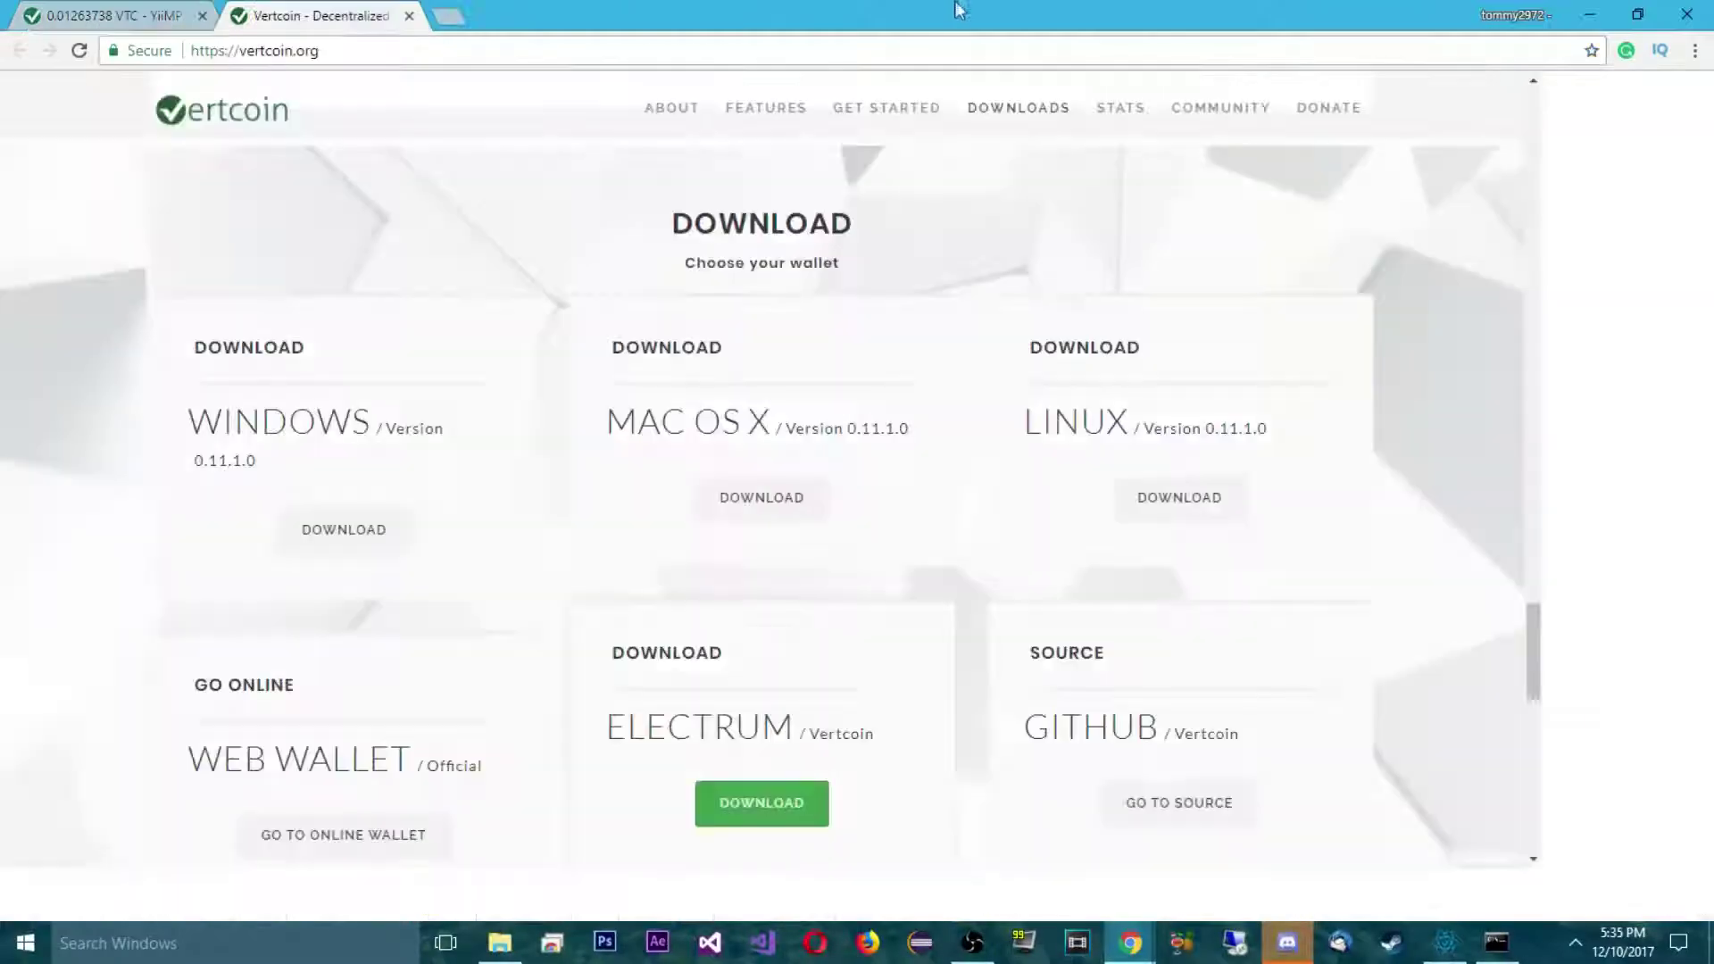
pyautogui.scroll(10, 582, 490)
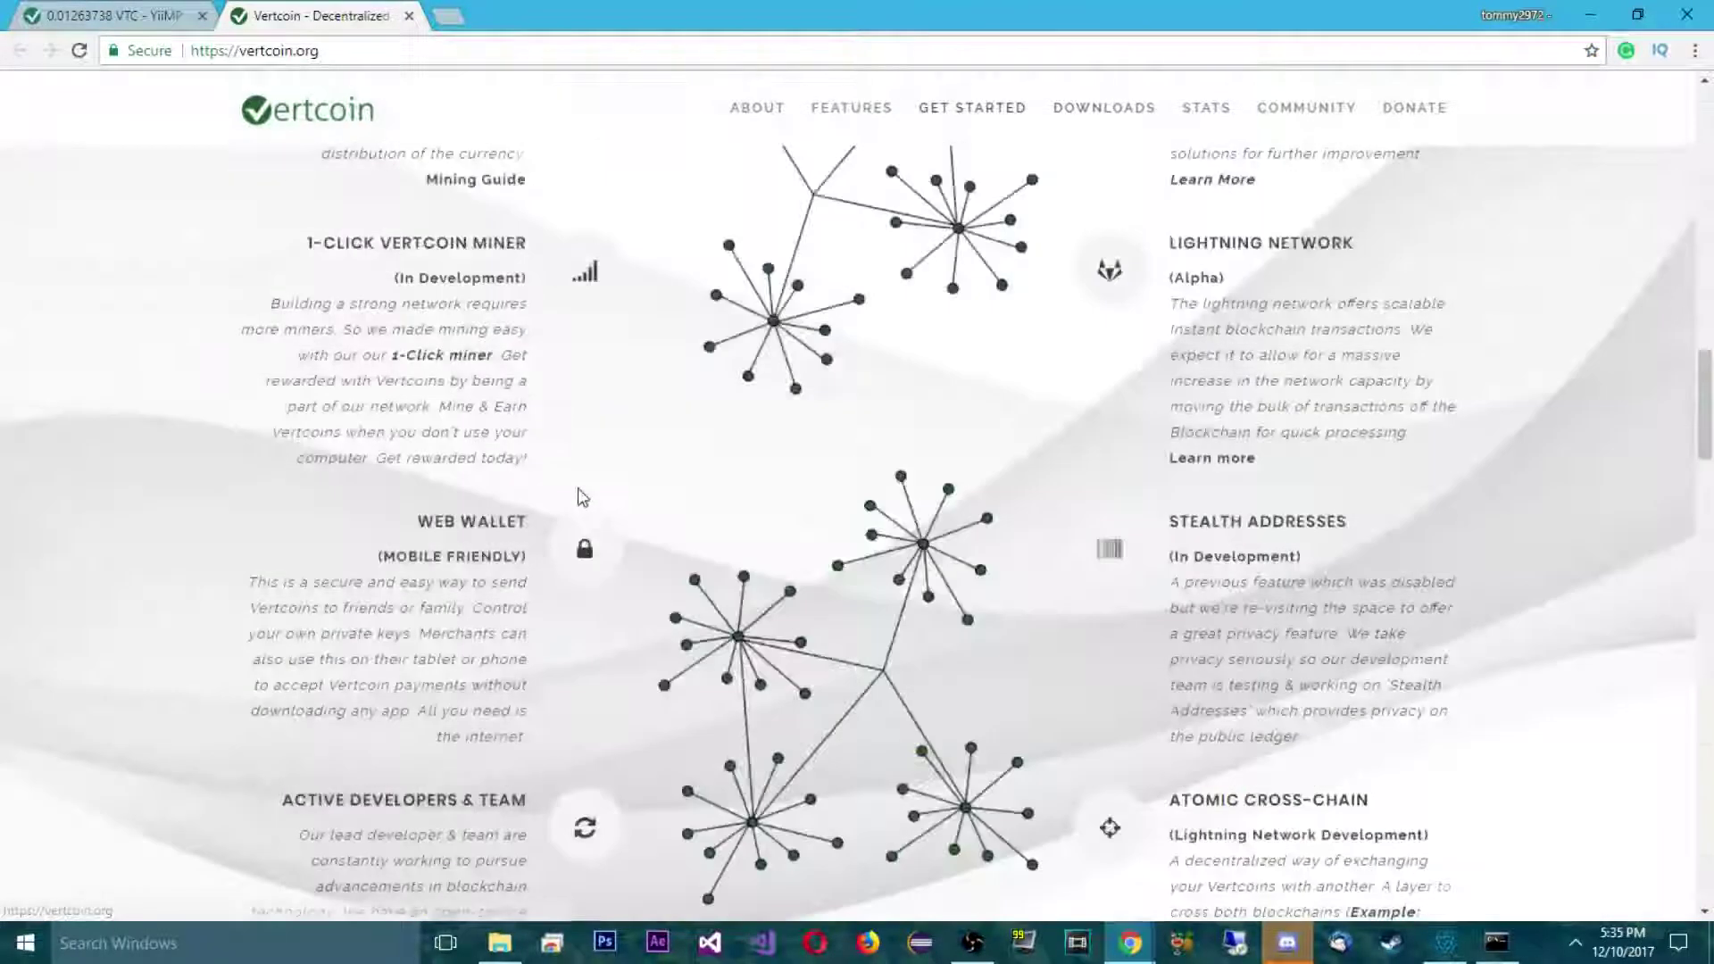
pyautogui.scroll(3, 578, 488)
pyautogui.scroll(7, 578, 487)
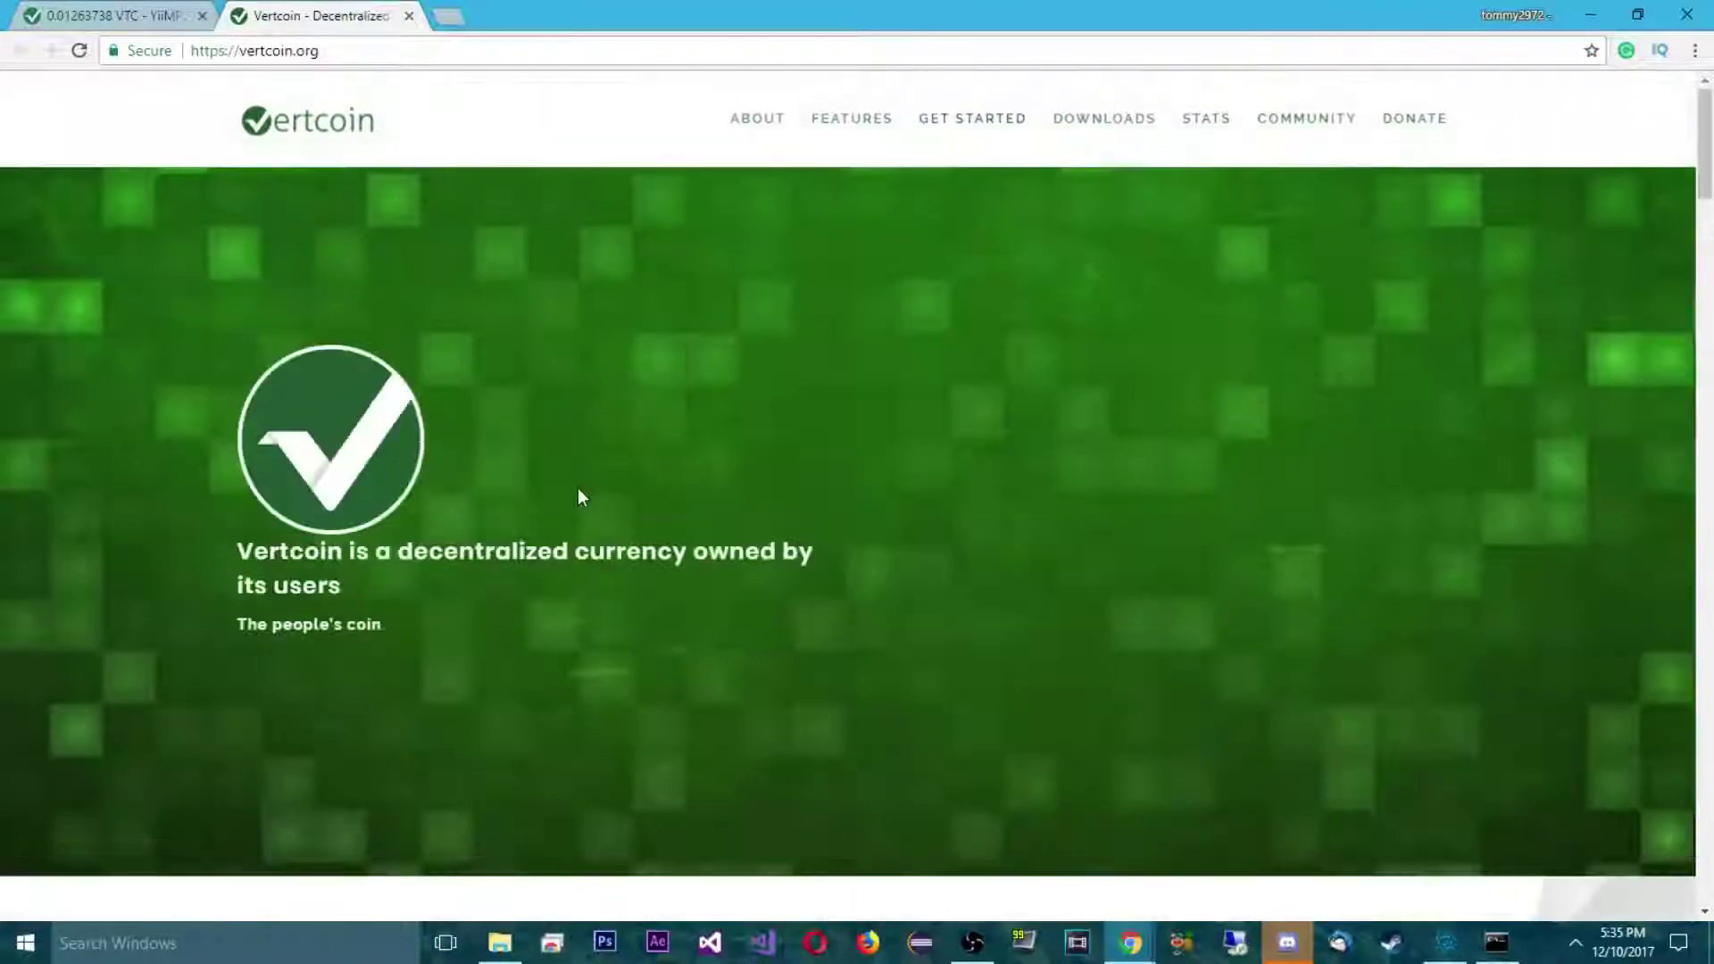